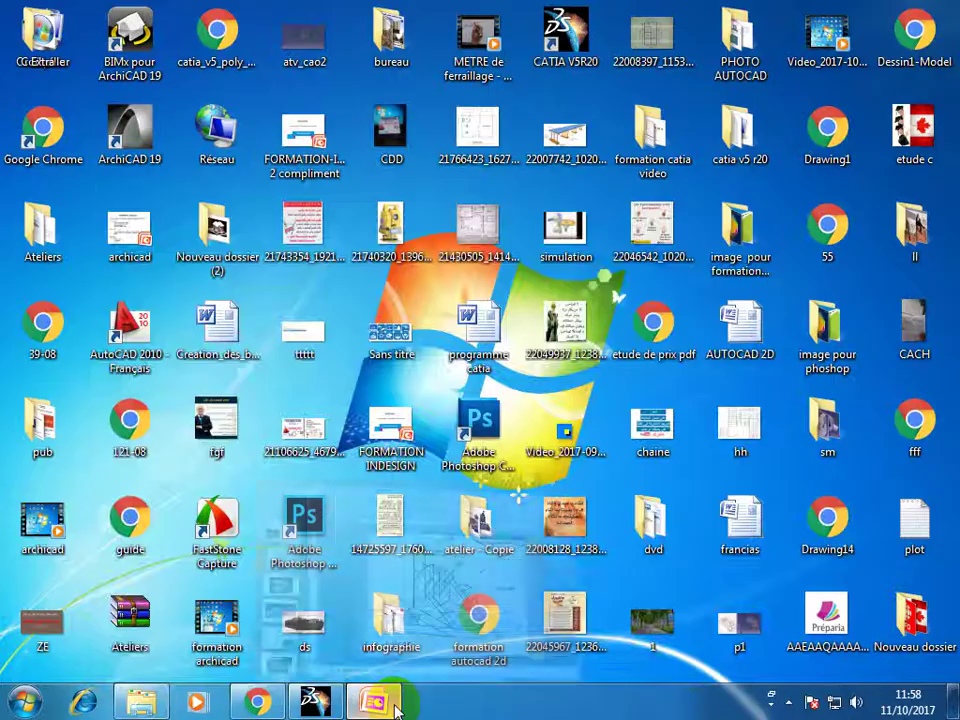
# Step: Bring up the PowerPoint training presentation and play it from the current slide
pyautogui.click(376, 701)
pyautogui.click(105, 82)
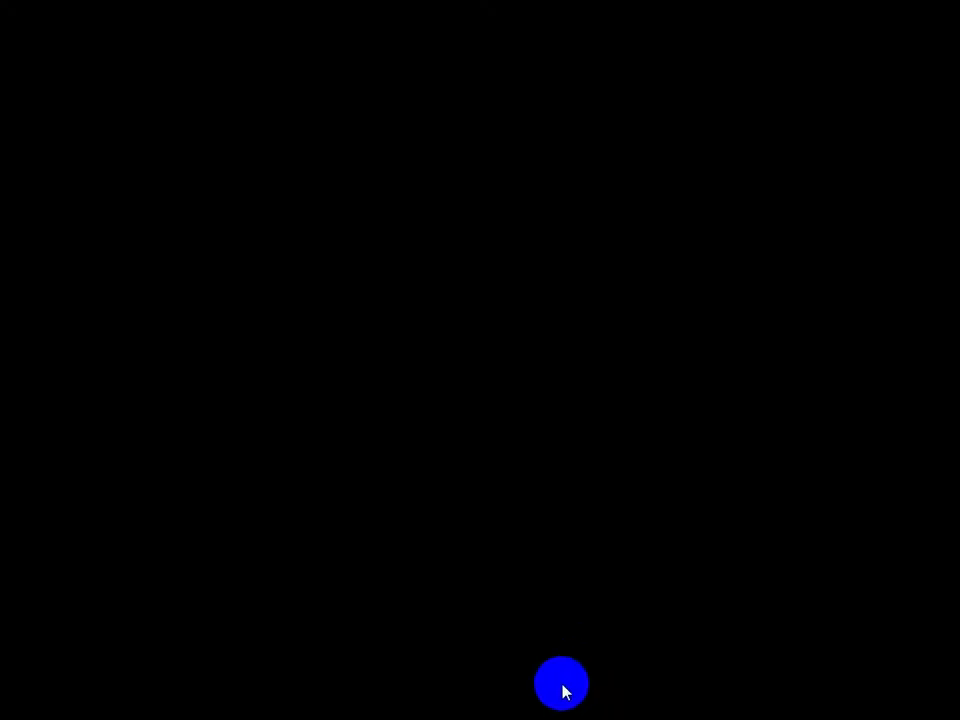
# Step: Exit the exercise 126 slideshow back to editing slide 293
pyautogui.click(563, 690)
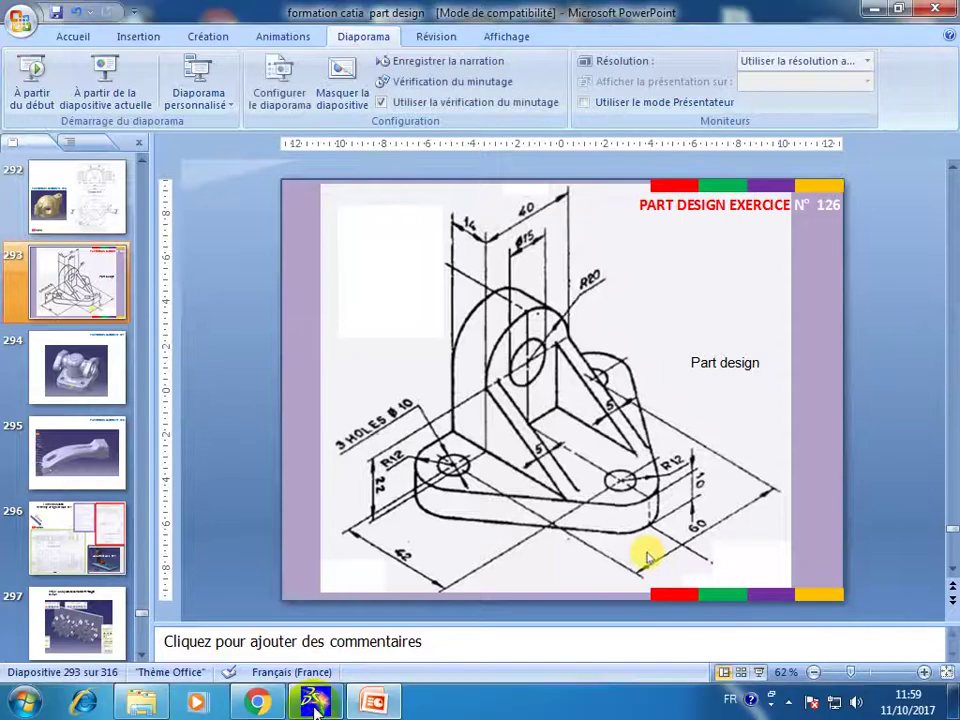
# Step: In CATIA, start a Part Design part named Part1 and open a sketch on Plan xy
pyautogui.click(315, 703)
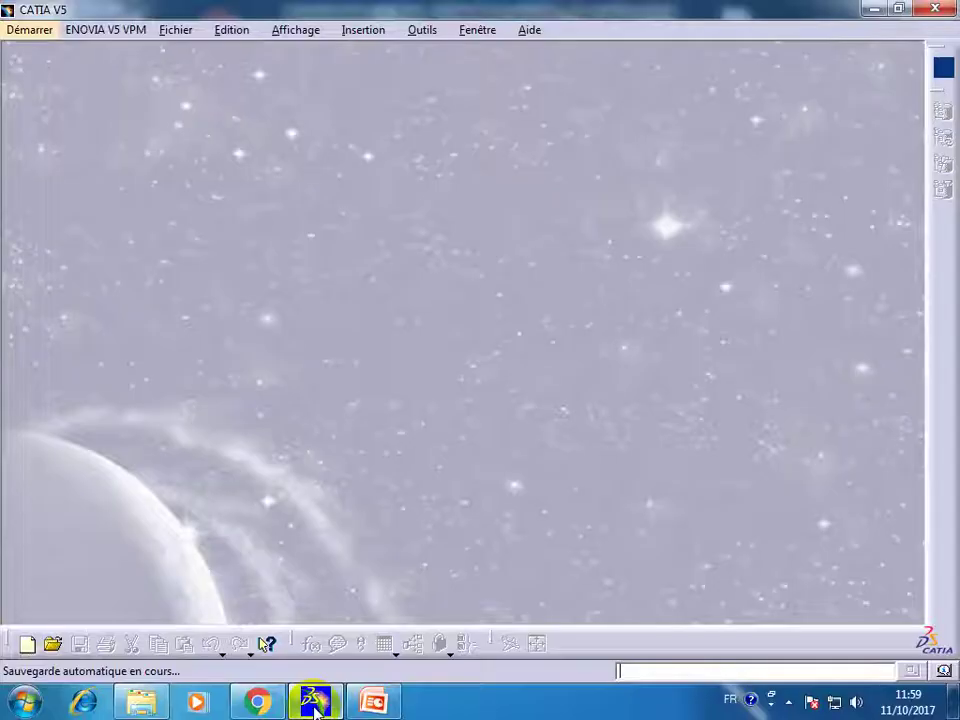
pyautogui.click(40, 30)
pyautogui.moveTo(85, 87)
pyautogui.click(354, 75)
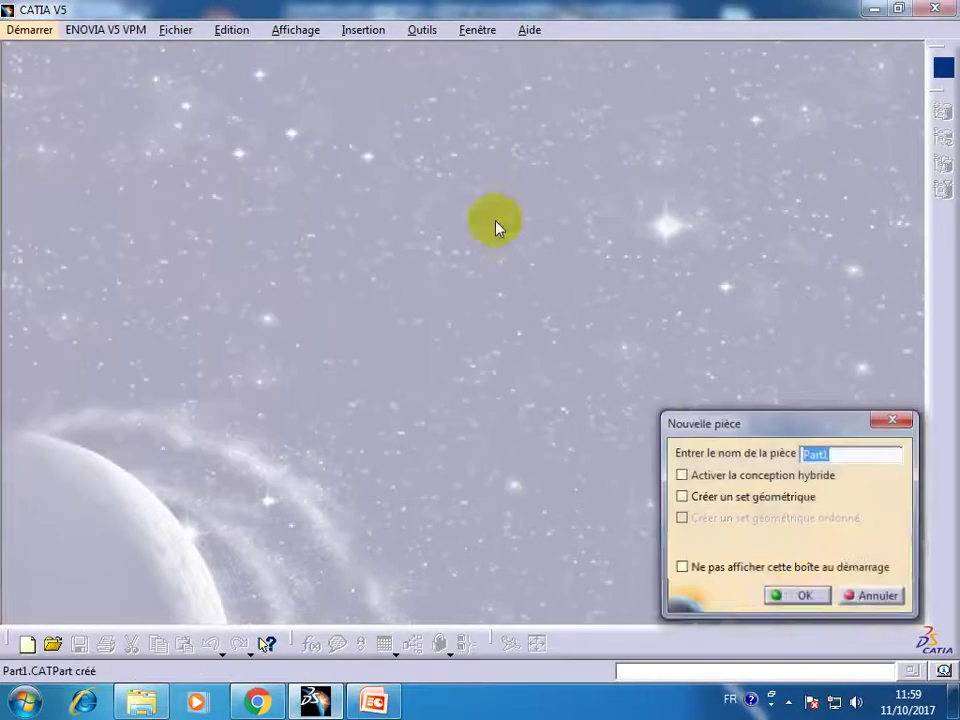
pyautogui.click(800, 595)
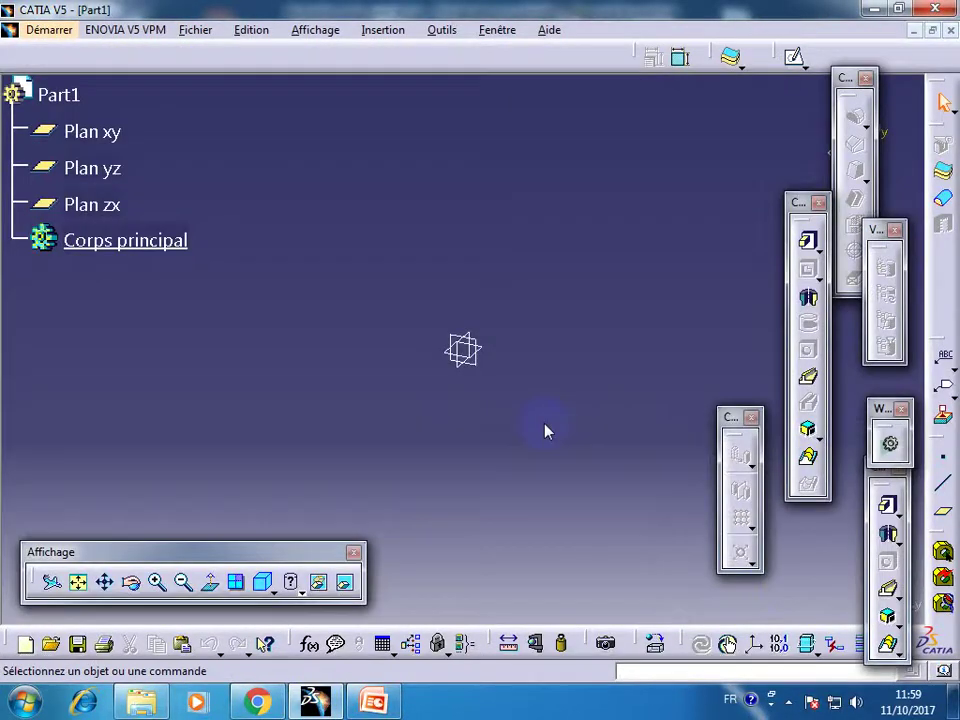
pyautogui.click(140, 131)
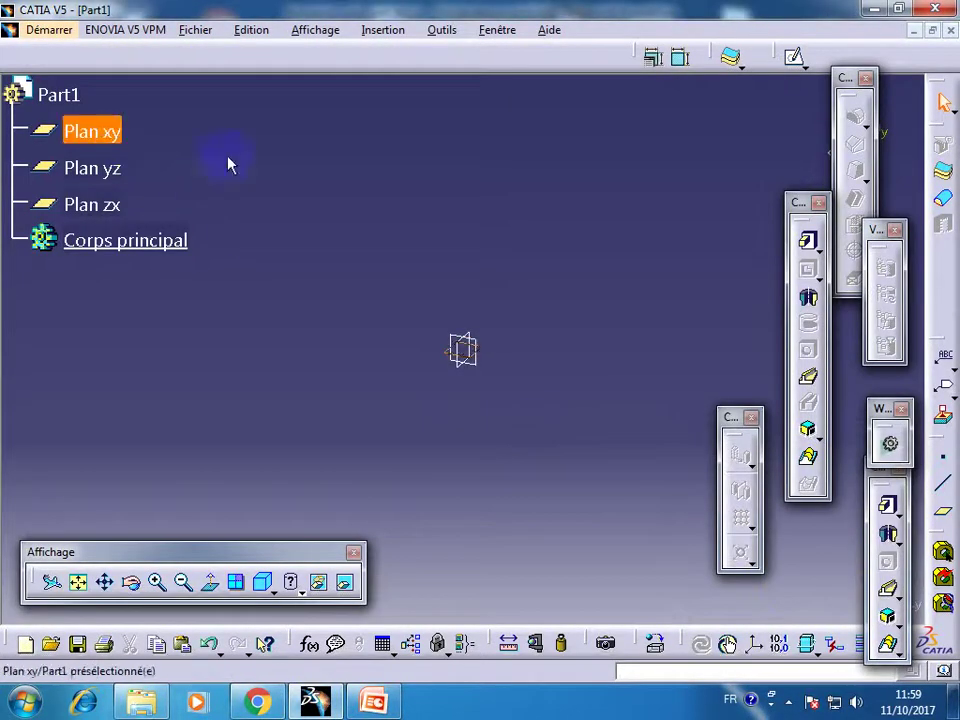
pyautogui.click(793, 58)
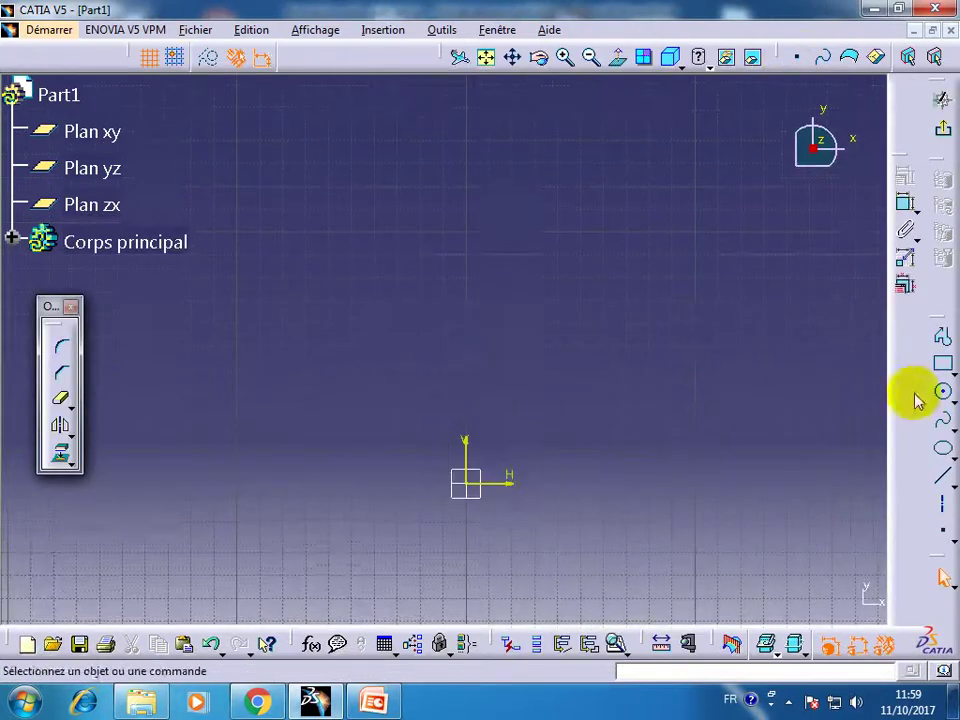
# Step: Draw a circle centred on the sketch origin, undoing an unwanted second circle
pyautogui.click(943, 392)
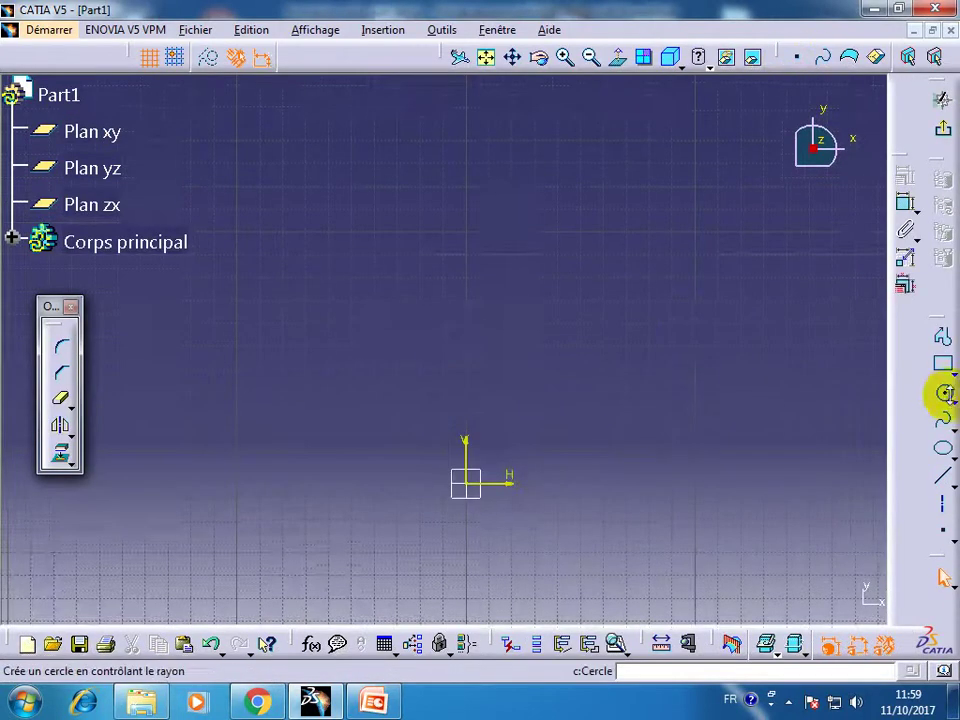
pyautogui.click(467, 485)
pyautogui.click(498, 432)
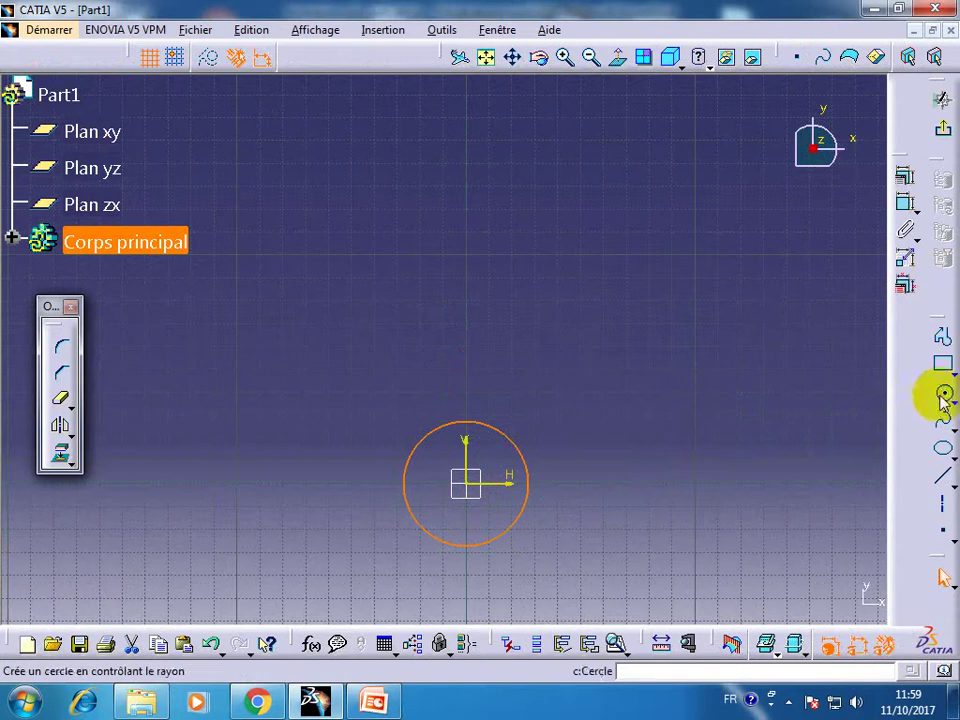
pyautogui.click(943, 396)
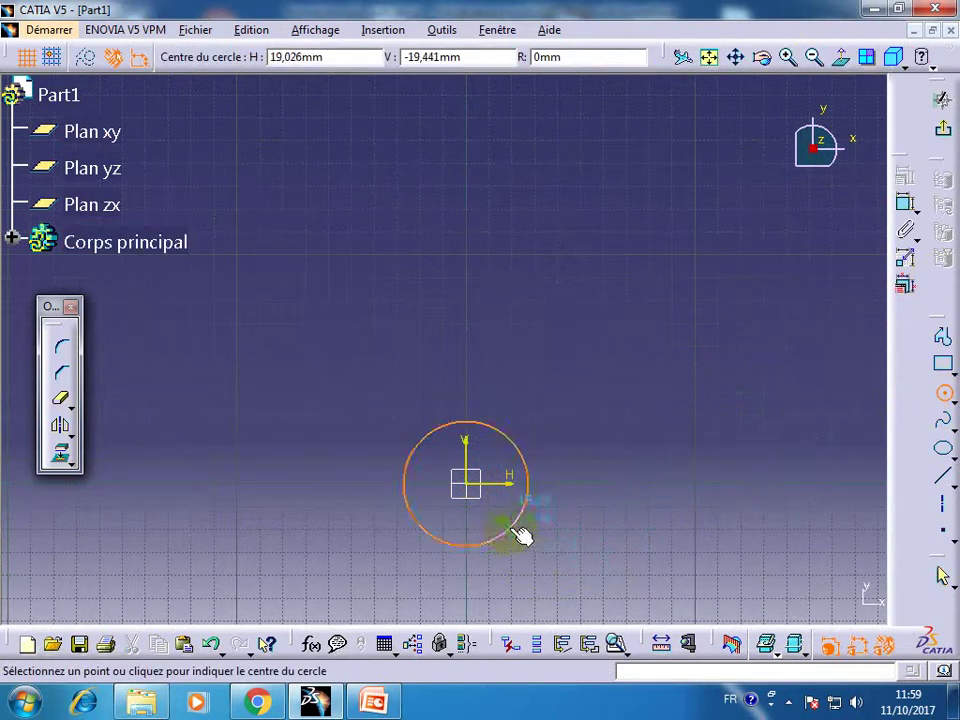
pyautogui.click(516, 521)
pyautogui.click(605, 550)
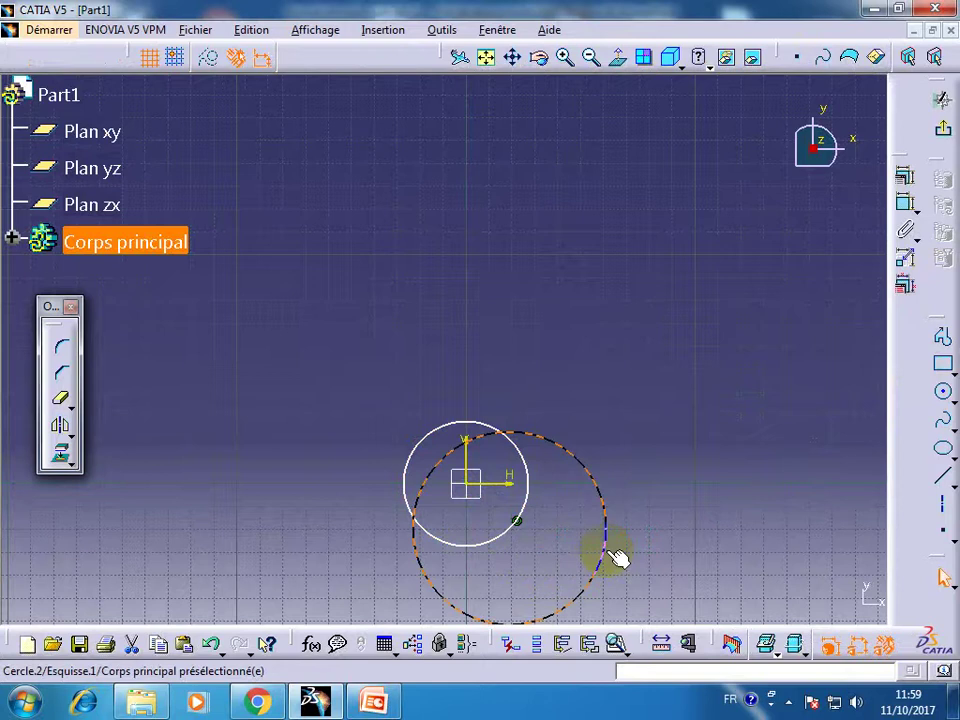
pyautogui.hotkey('ctrl', 'z')
# Step: Dimension the origin circle by radius and set it to 12 mm
pyautogui.click(906, 204)
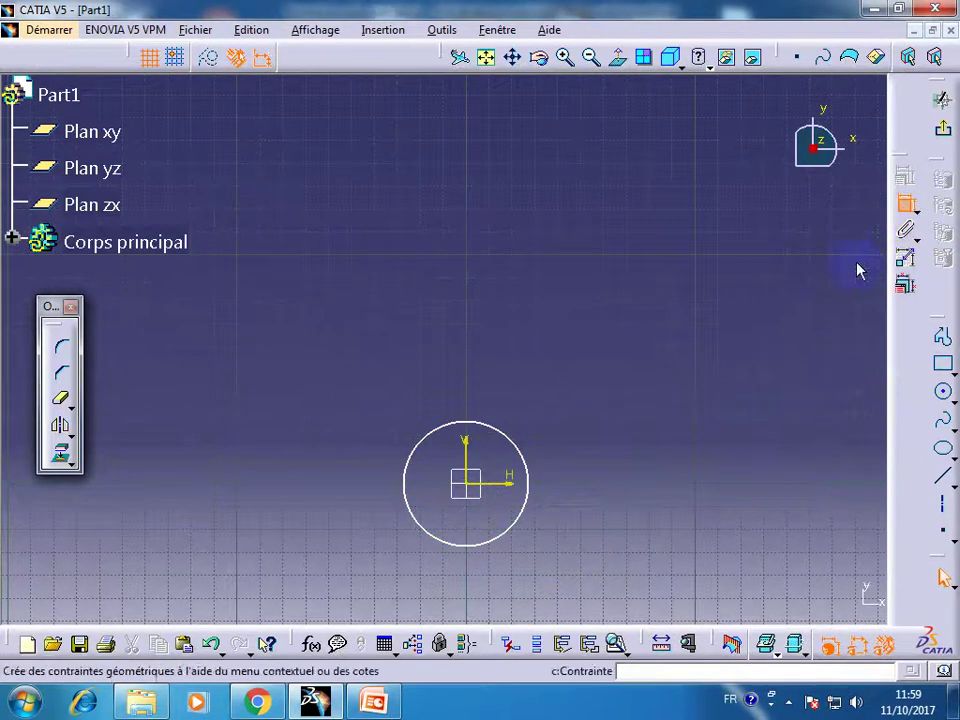
pyautogui.click(525, 505)
pyautogui.click(647, 523)
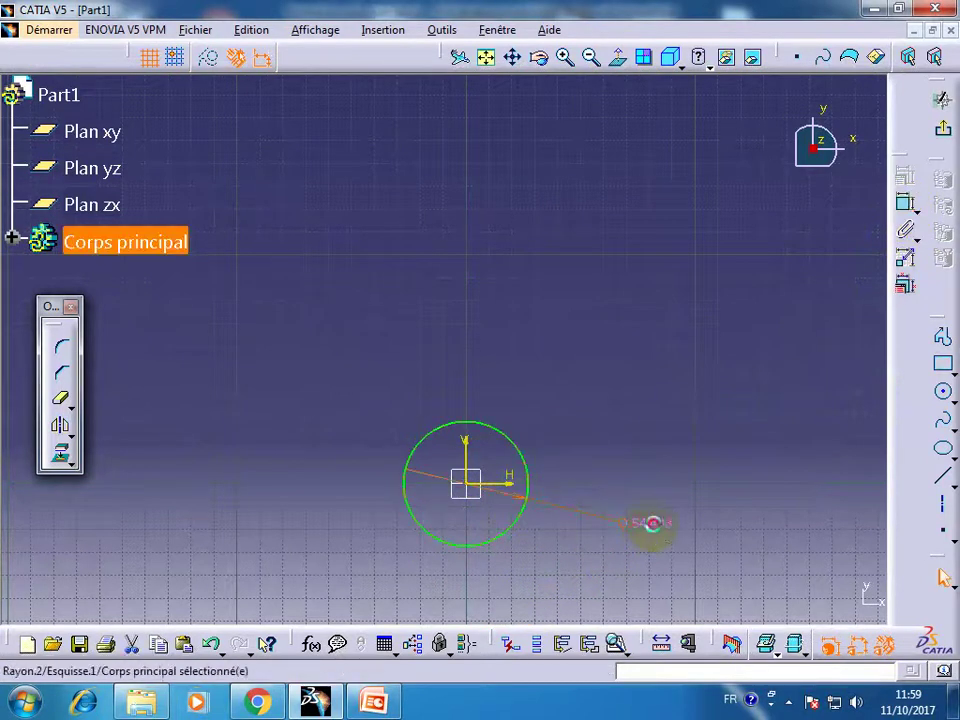
pyautogui.doubleClick(650, 525)
pyautogui.click(703, 547)
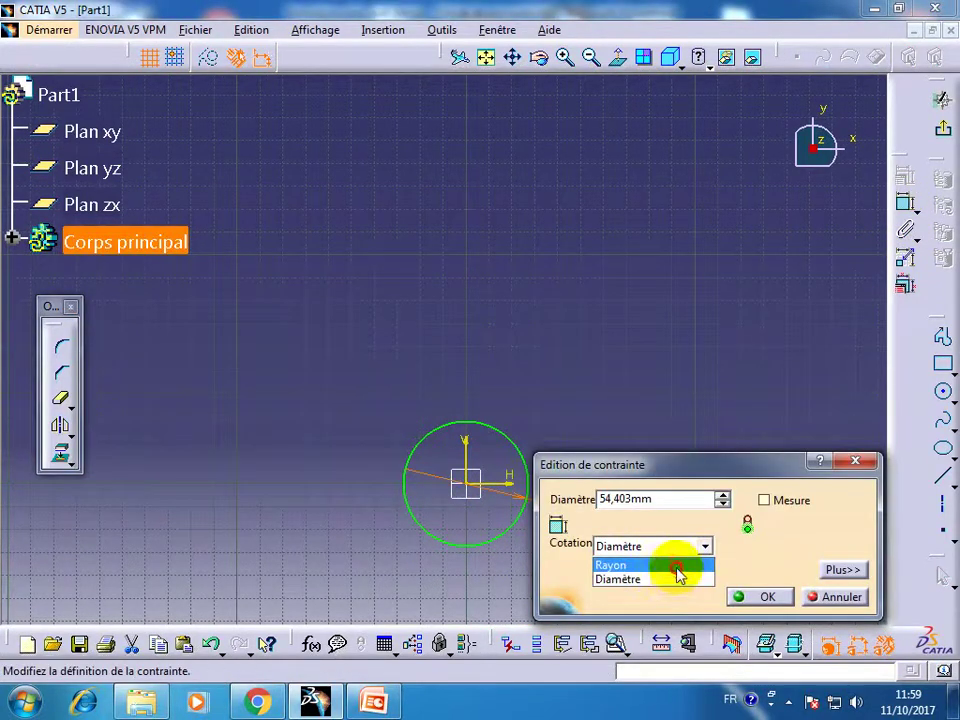
pyautogui.click(675, 564)
pyautogui.doubleClick(615, 499)
pyautogui.write('12')
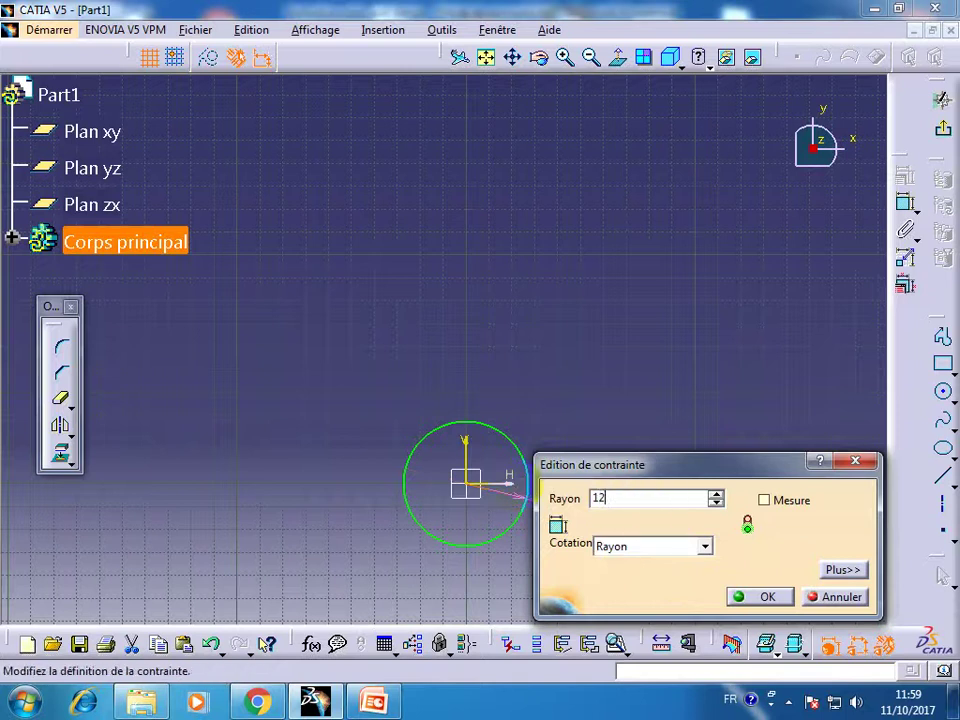
pyautogui.press('Return')
pyautogui.moveTo(639, 461); pyautogui.dragTo(686, 484, button='middle')
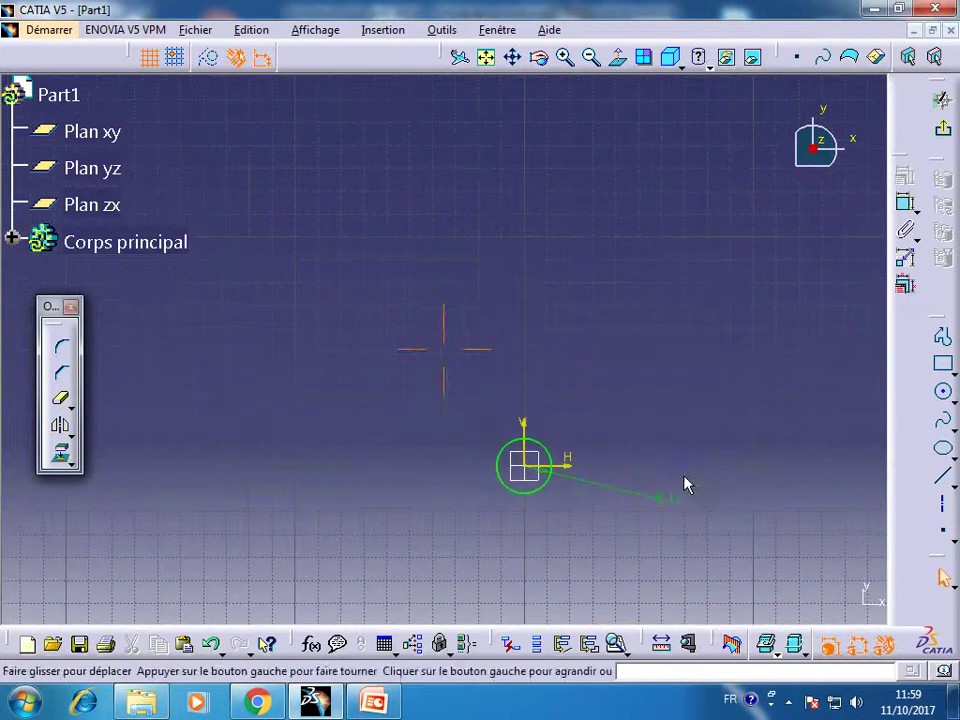
# Step: Draw a vertical construction axis up from the origin with length 42 mm
pyautogui.click(940, 504)
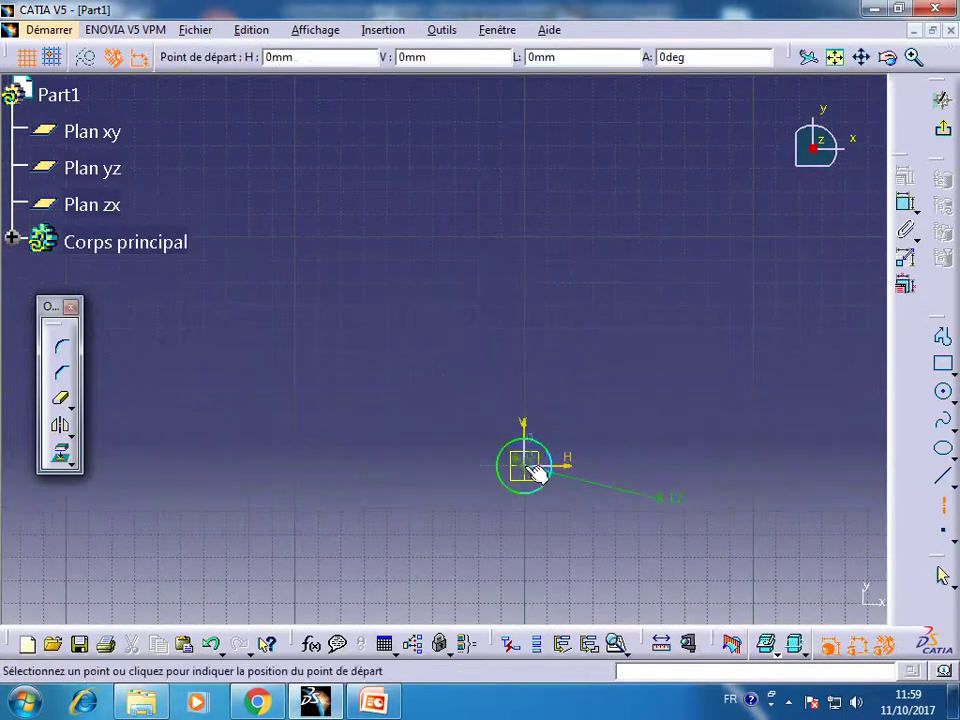
pyautogui.click(525, 466)
pyautogui.click(524, 271)
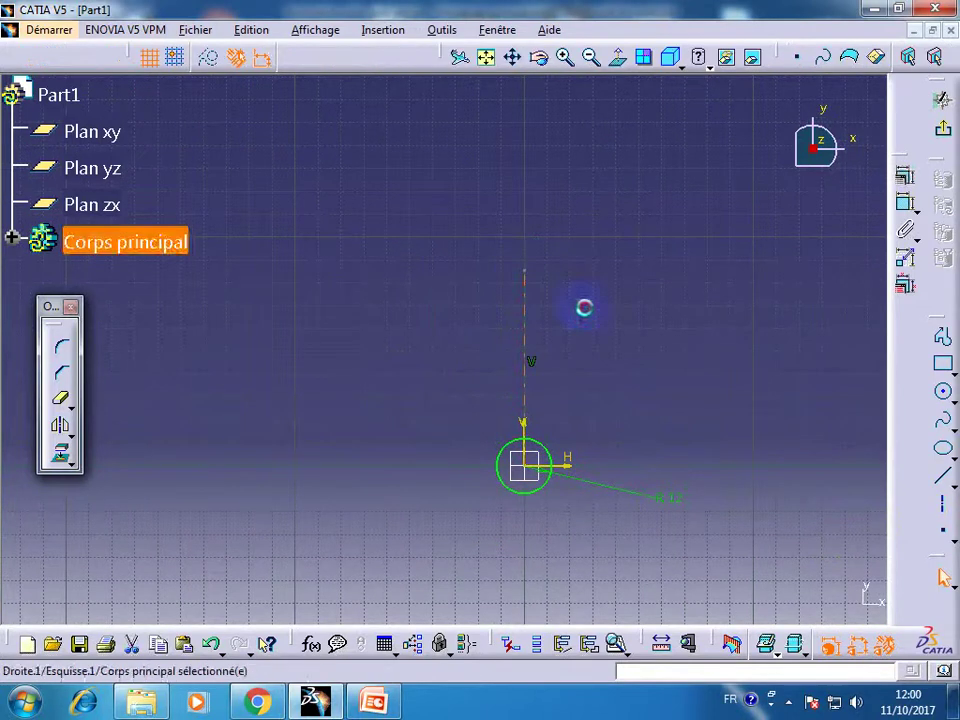
pyautogui.click(906, 205)
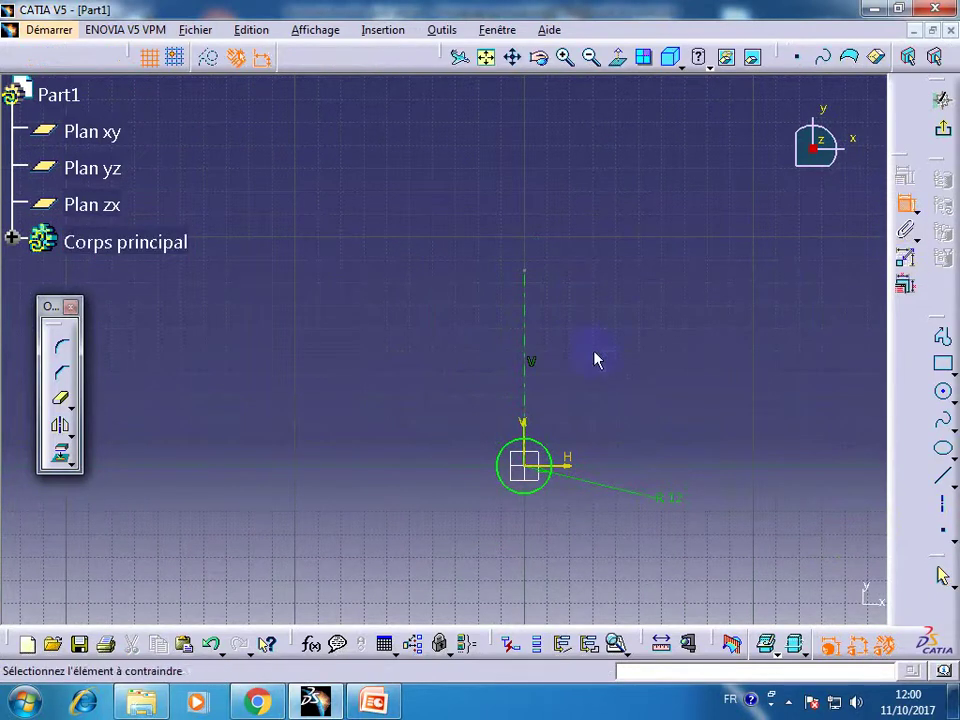
pyautogui.click(526, 382)
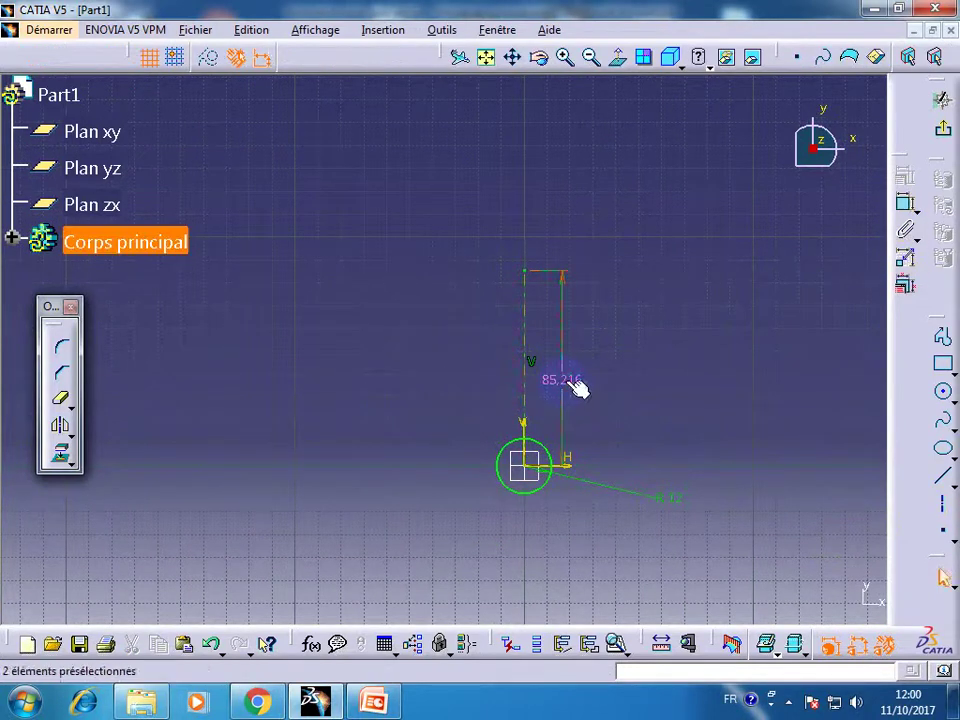
pyautogui.doubleClick(567, 388)
pyautogui.write('42')
pyautogui.press('Return')
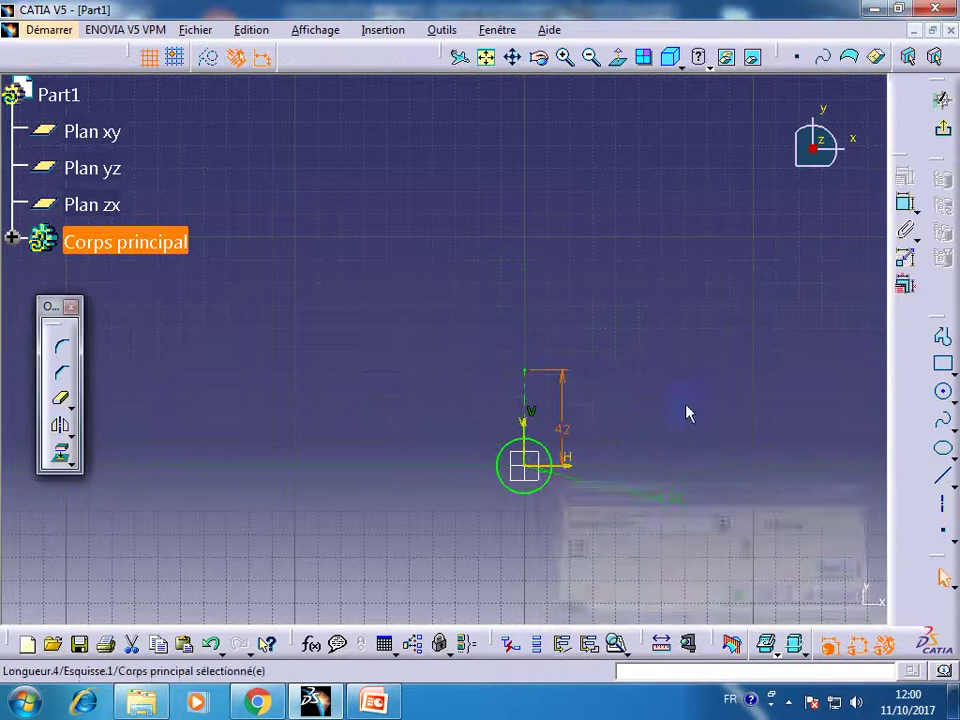
# Step: Draw horizontal construction axes left and right from the top of the vertical axis
pyautogui.click(941, 505)
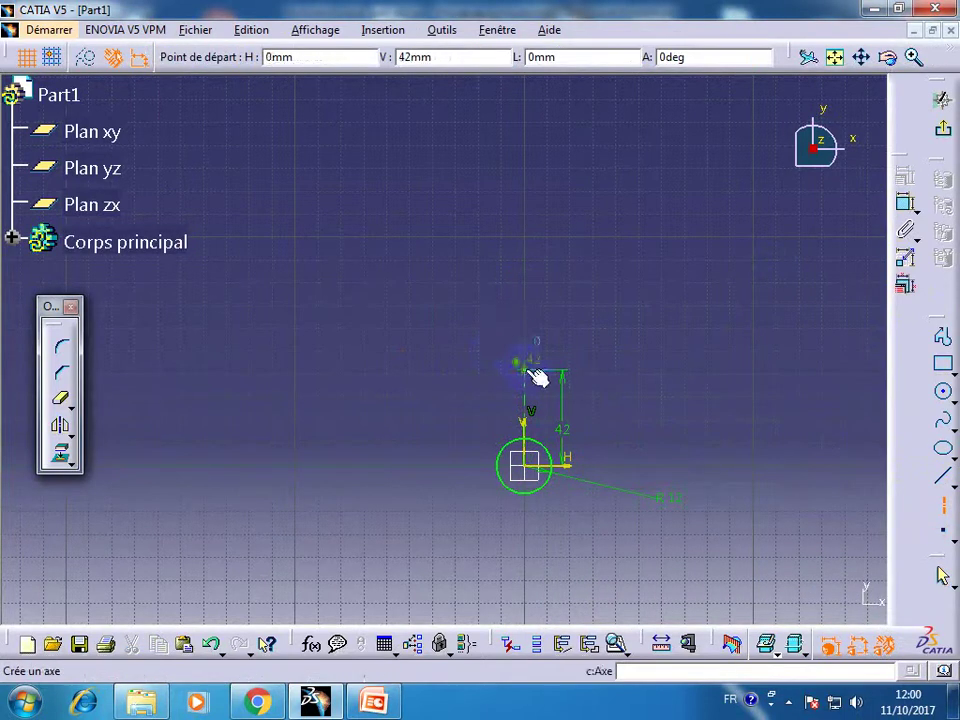
pyautogui.click(525, 371)
pyautogui.click(657, 370)
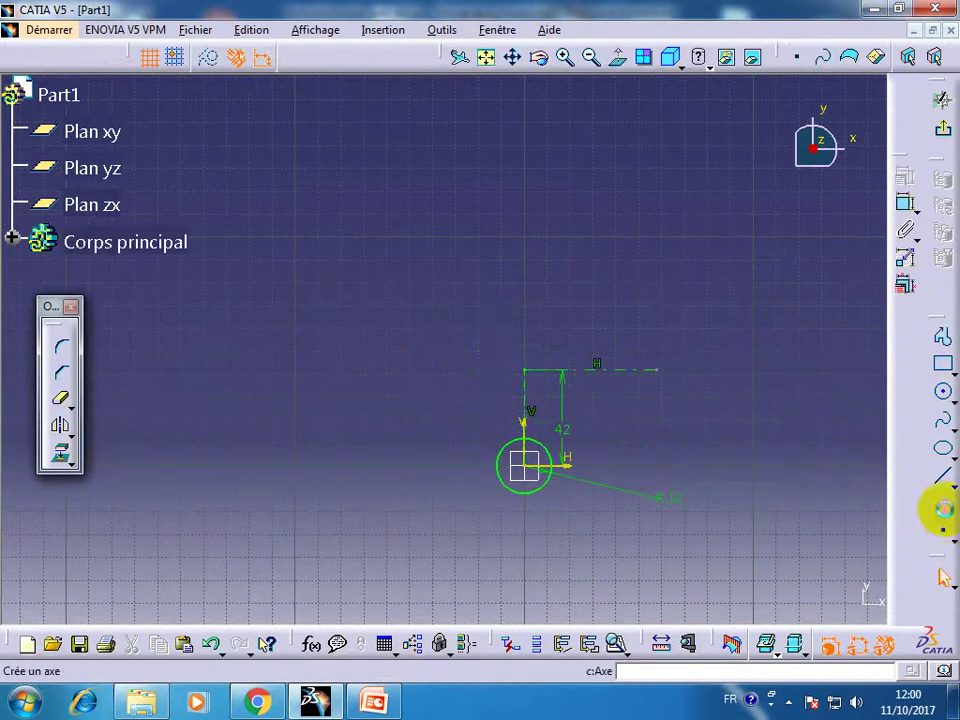
pyautogui.click(941, 505)
pyautogui.click(524, 371)
pyautogui.click(406, 370)
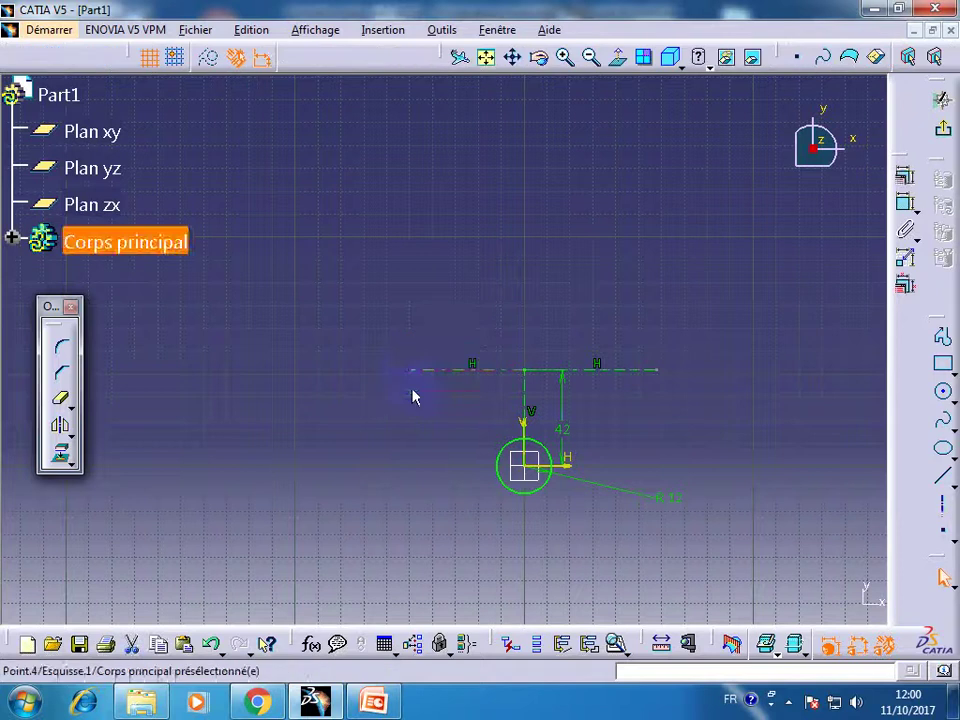
# Step: Dimension the right and left horizontal axes to 30 mm each
pyautogui.click(905, 203)
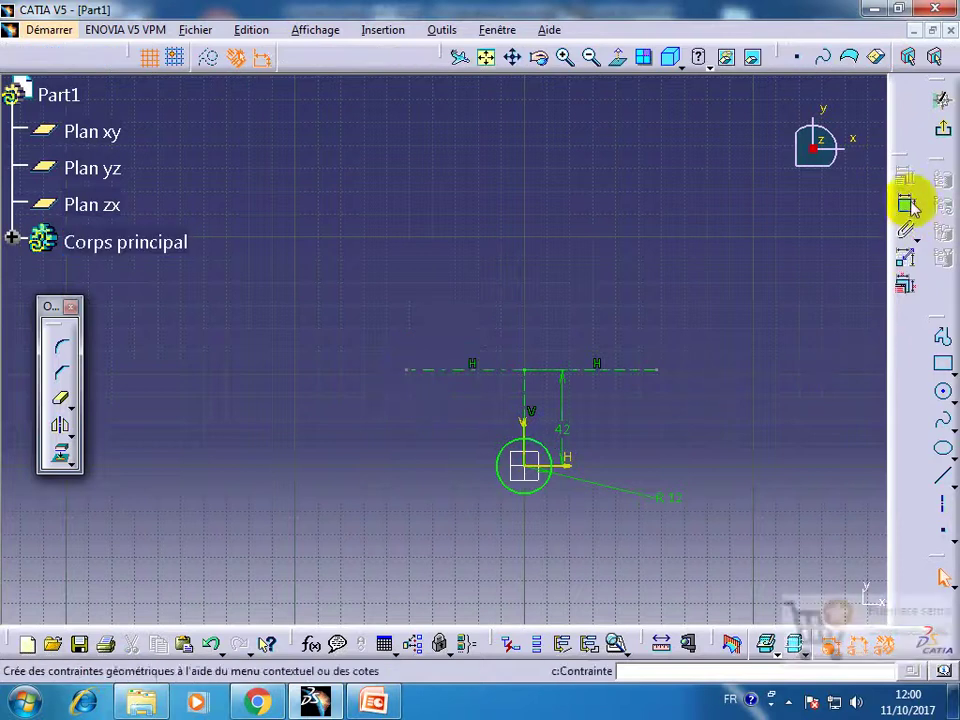
pyautogui.click(639, 372)
pyautogui.click(631, 341)
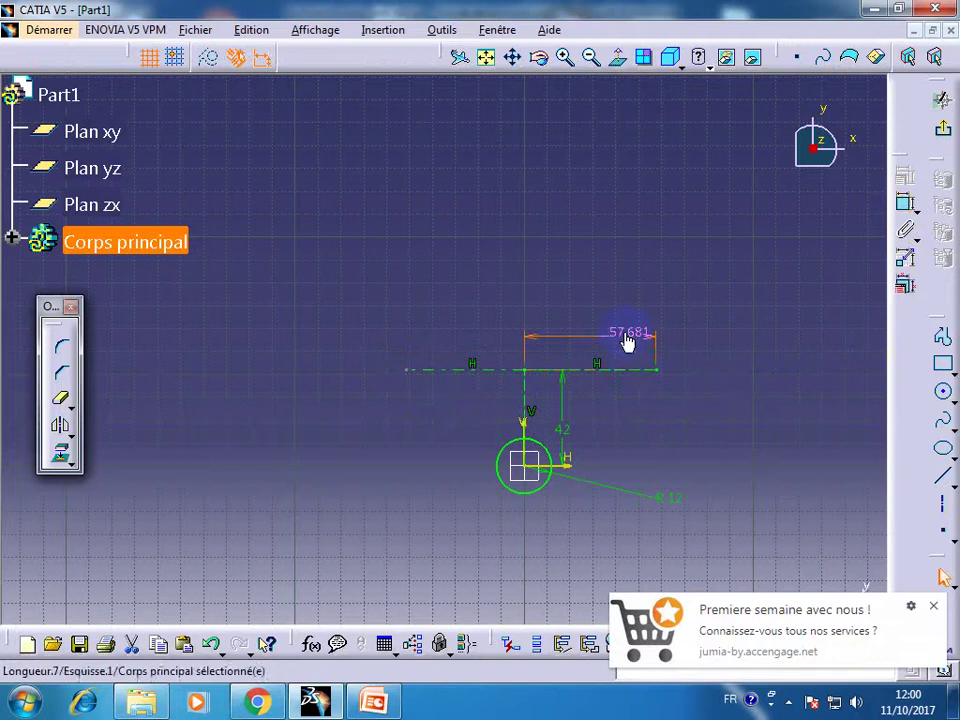
pyautogui.doubleClick(624, 338)
pyautogui.write('0mm')
pyautogui.press('Return')
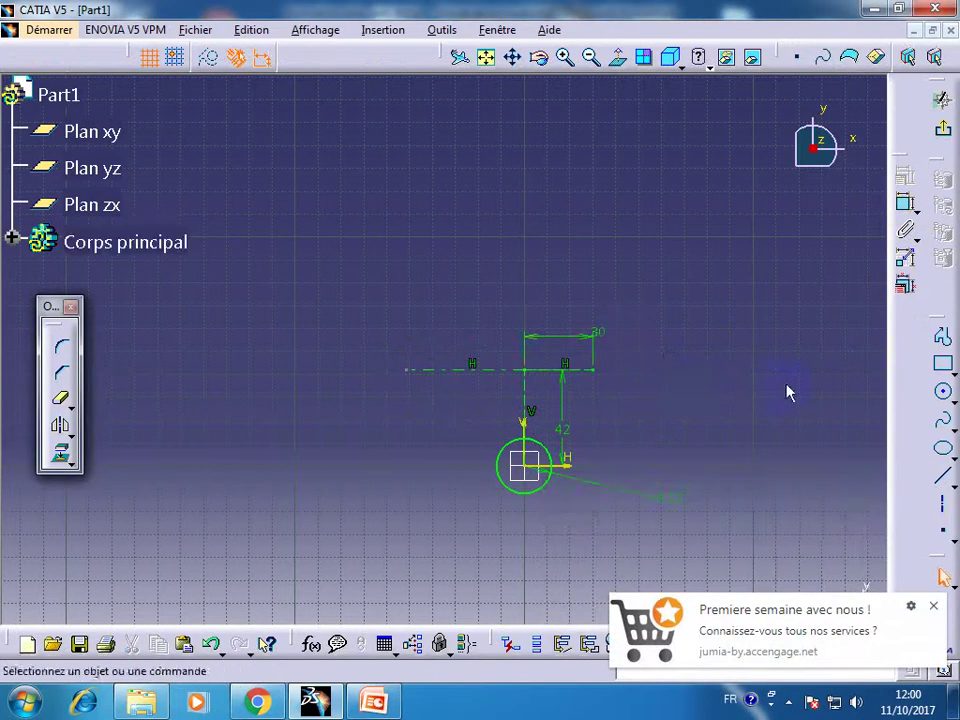
pyautogui.click(943, 470)
pyautogui.click(905, 203)
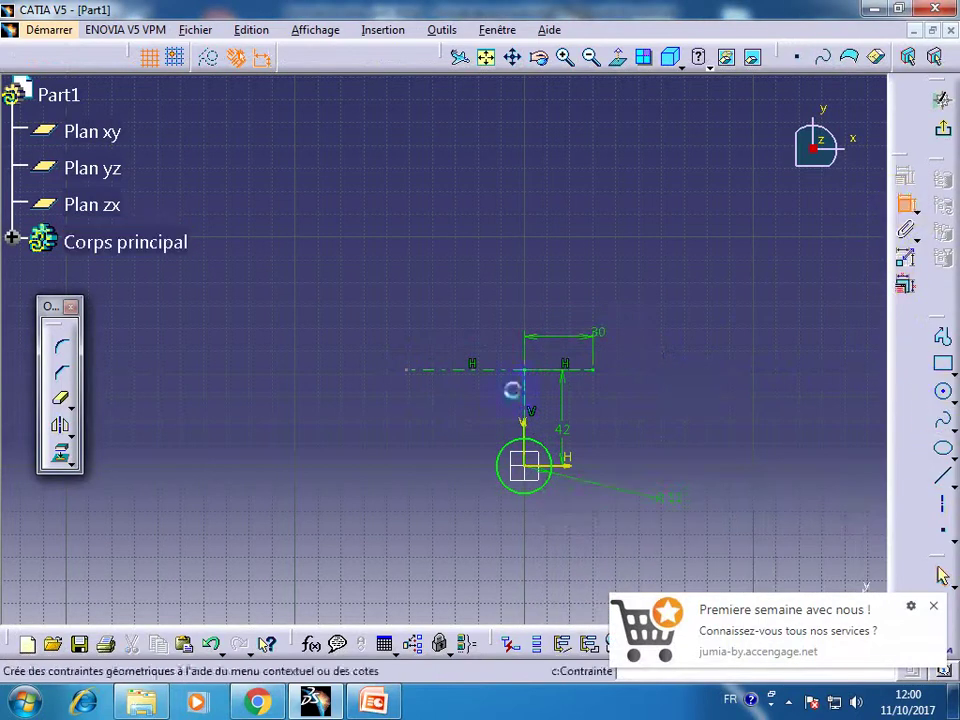
pyautogui.click(458, 383)
pyautogui.click(451, 406)
pyautogui.doubleClick(451, 400)
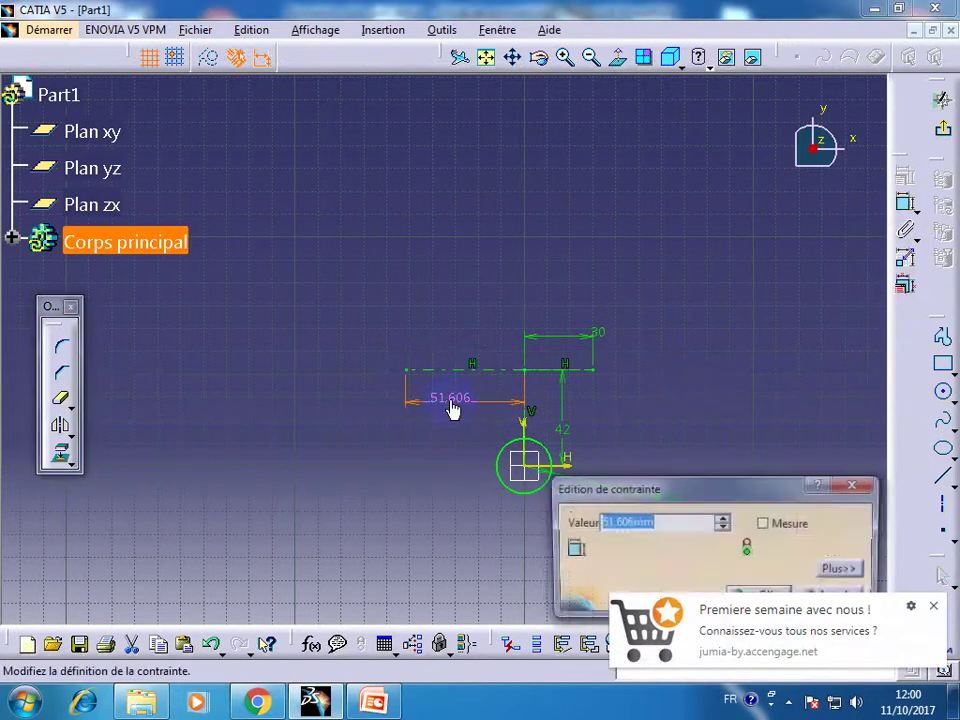
pyautogui.write('30')
pyautogui.press('Return')
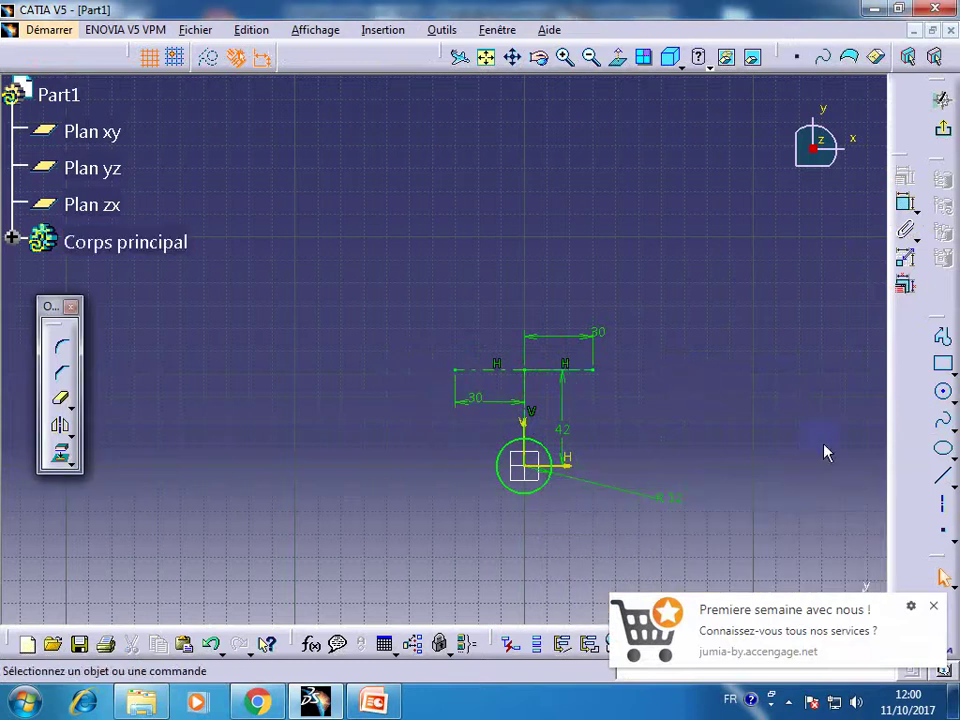
pyautogui.click(943, 392)
# Step: Draw a 12 mm radius circle centred on the right end of the horizontal axis
pyautogui.click(943, 392)
pyautogui.click(594, 370)
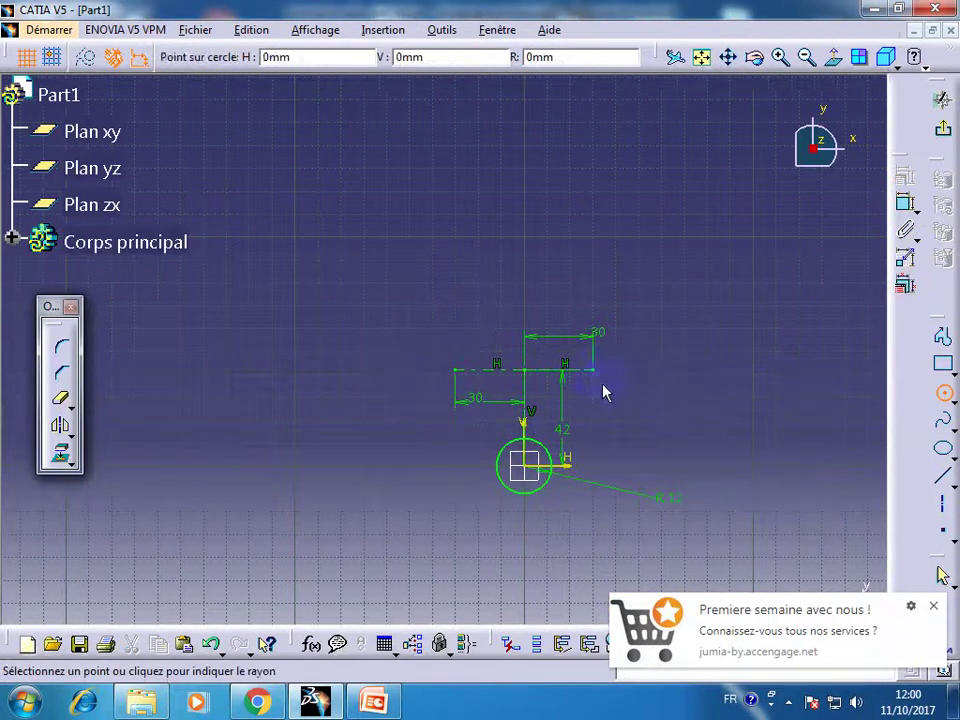
pyautogui.click(609, 396)
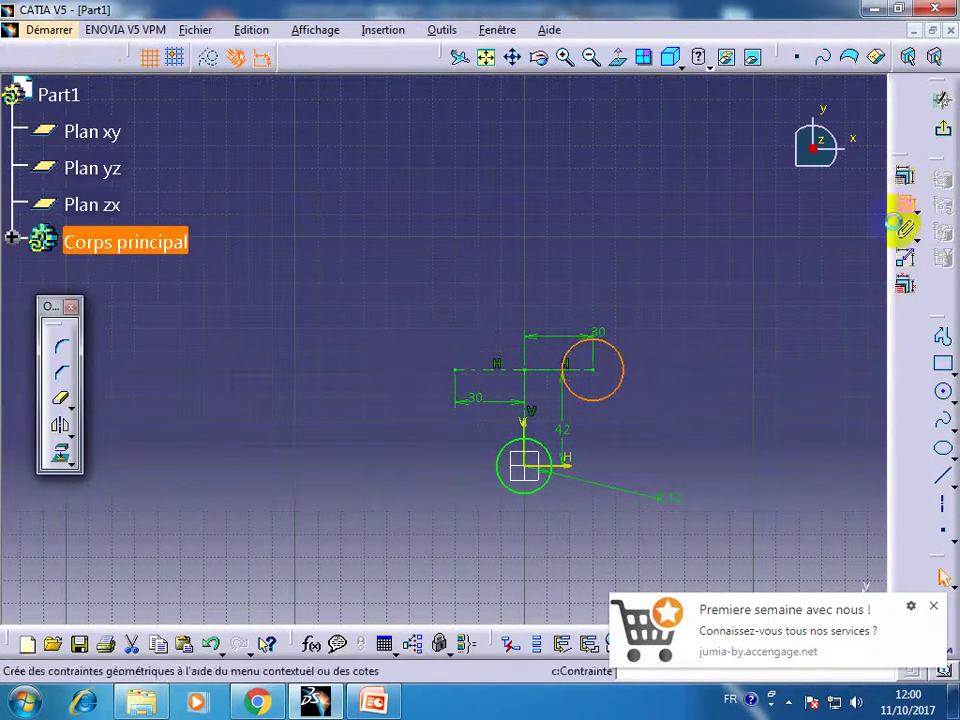
pyautogui.click(906, 205)
pyautogui.click(703, 348)
pyautogui.doubleClick(702, 343)
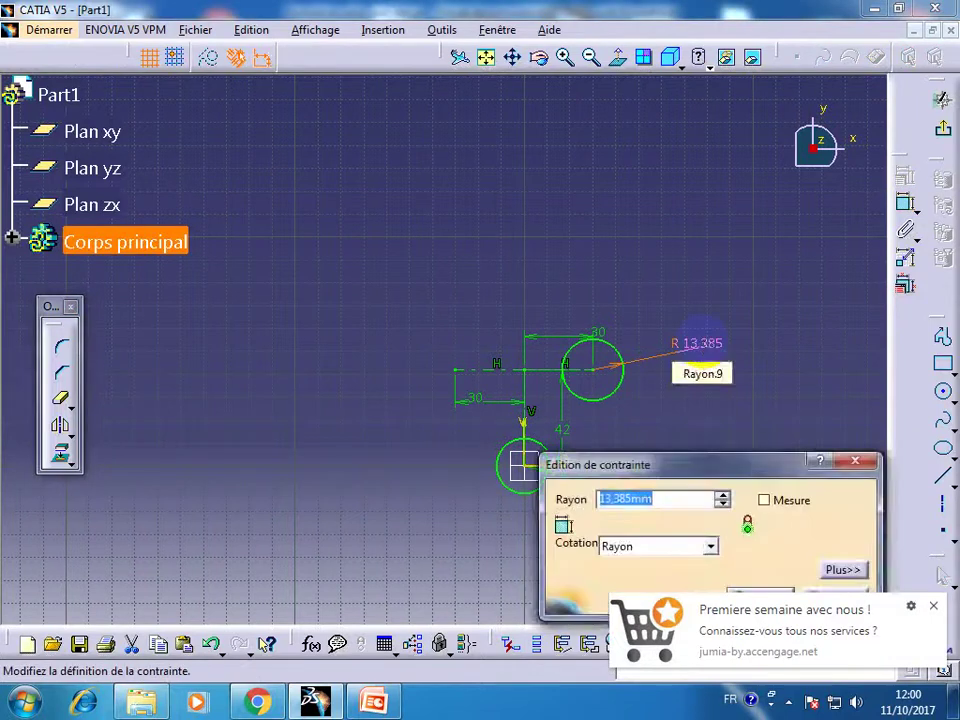
pyautogui.press('Return')
# Step: Draw a 12 mm radius circle centred on the left end of the horizontal axis
pyautogui.click(943, 392)
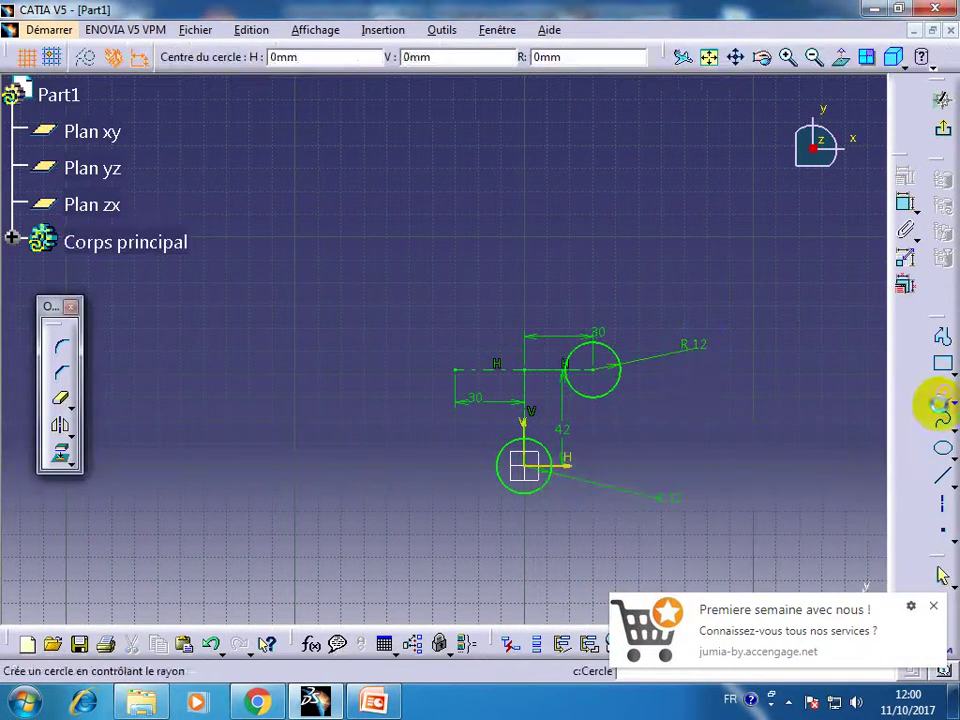
pyautogui.click(455, 369)
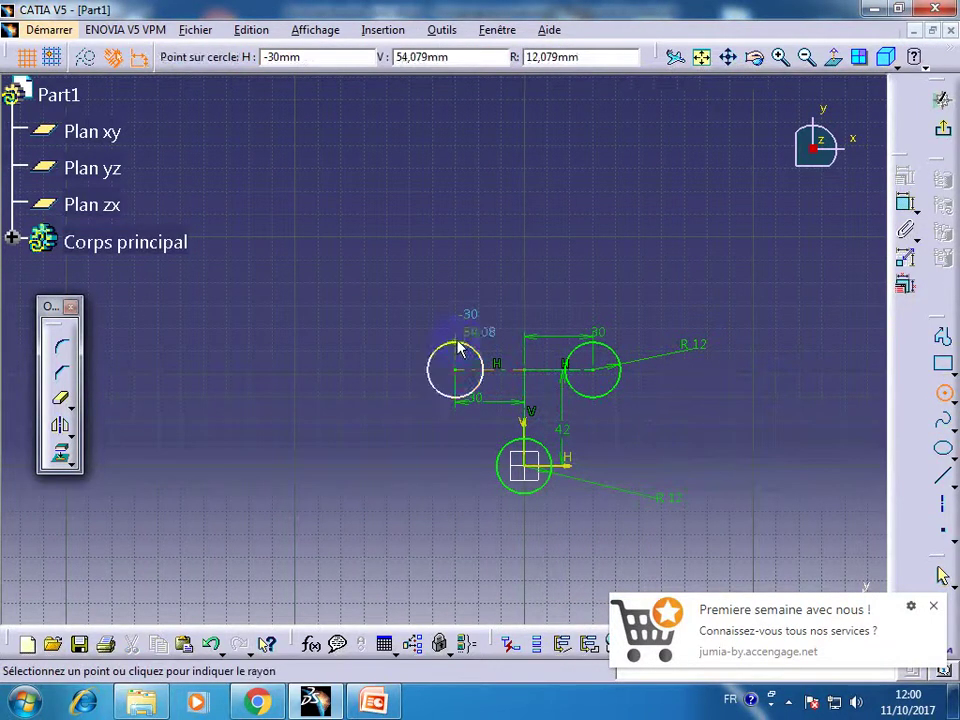
pyautogui.click(468, 345)
pyautogui.click(906, 203)
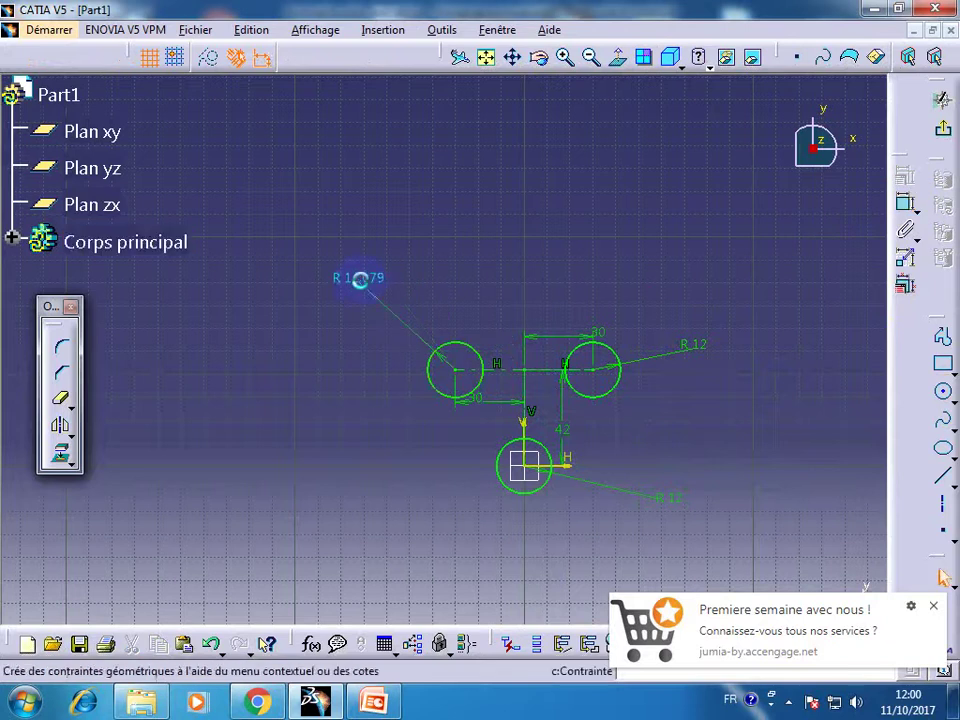
pyautogui.doubleClick(362, 277)
pyautogui.write('2mm')
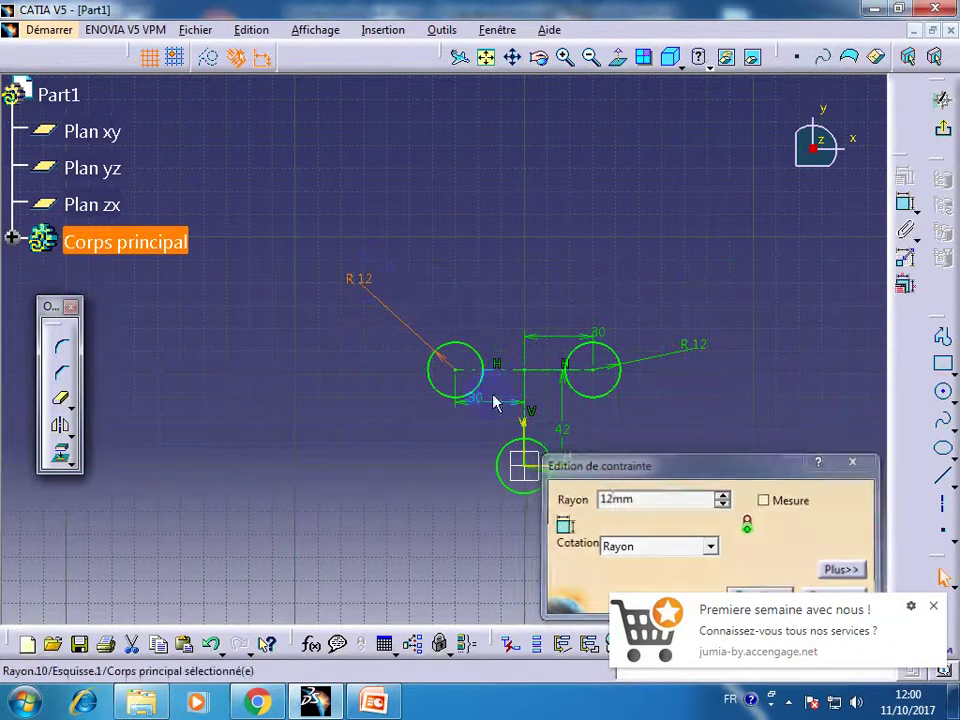
pyautogui.press('Return')
pyautogui.moveTo(493, 396); pyautogui.dragTo(439, 401, button='middle')
pyautogui.click(565, 57)
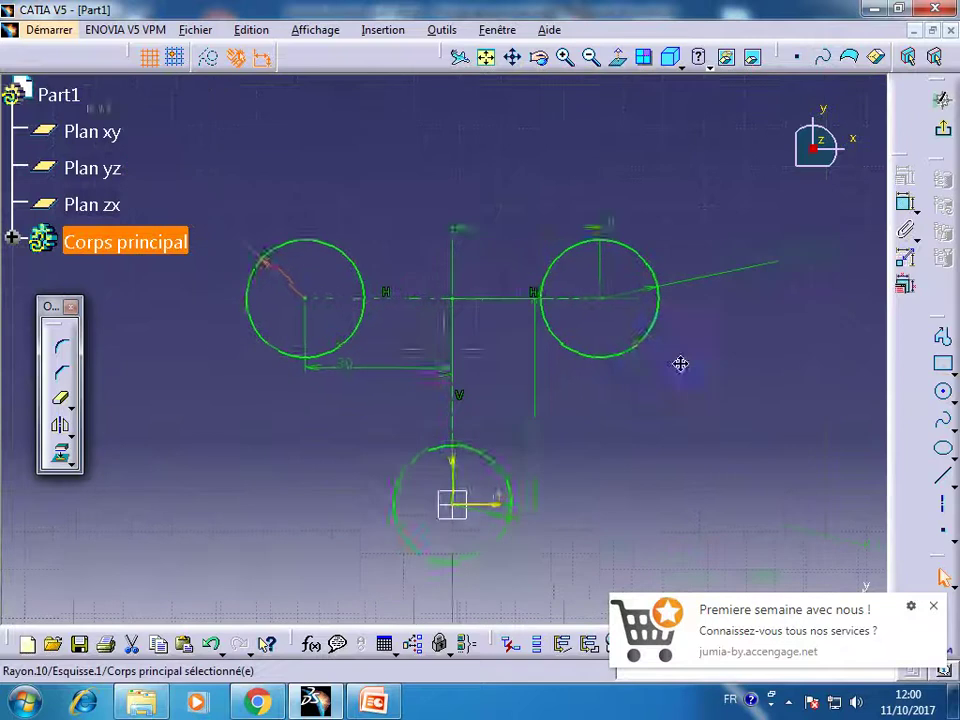
pyautogui.moveTo(681, 364); pyautogui.dragTo(743, 338, button='middle')
# Step: Draw a slanted line tangent to the bottom circle and the upper-right circle
pyautogui.click(945, 340)
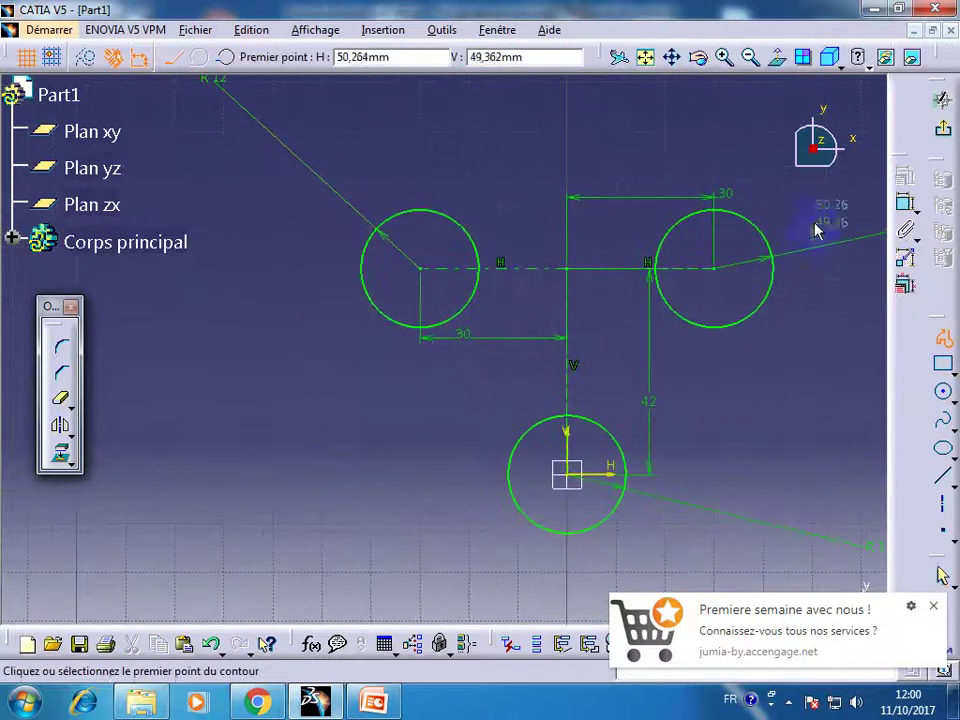
pyautogui.click(828, 228)
pyautogui.click(603, 559)
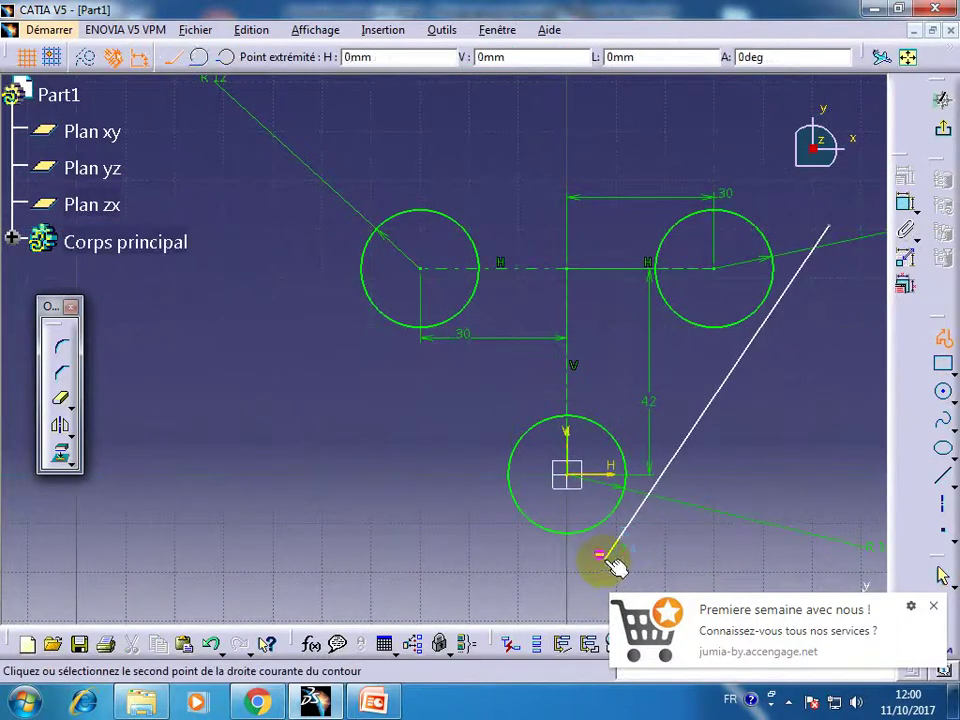
pyautogui.doubleClick(612, 555)
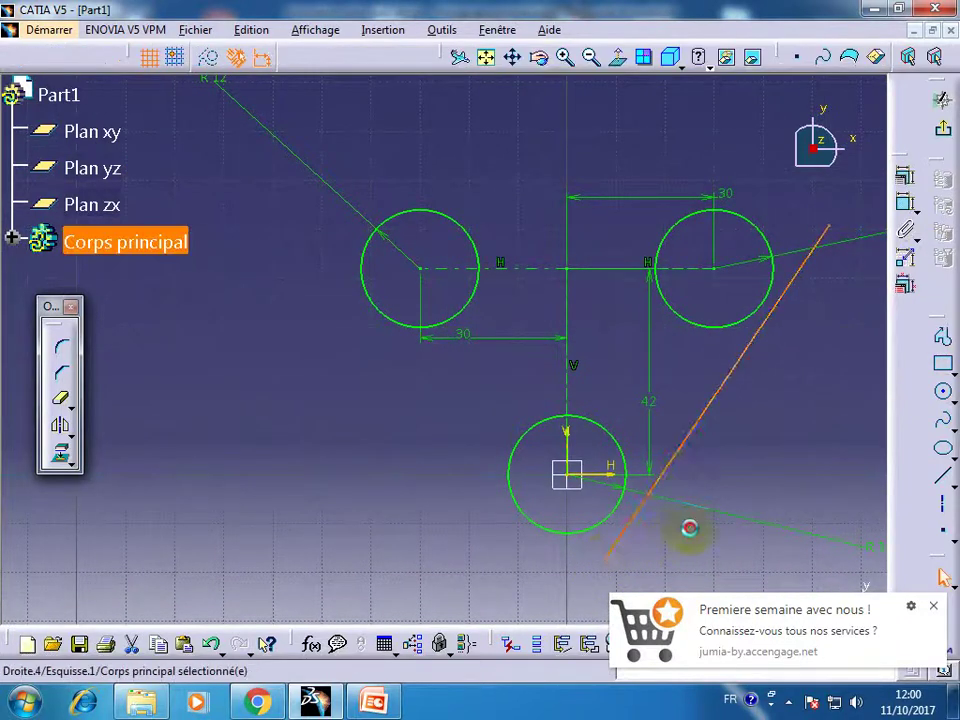
pyautogui.keyDown('ctrl'); pyautogui.click(612, 511); pyautogui.keyUp('ctrl')
pyautogui.click(904, 176)
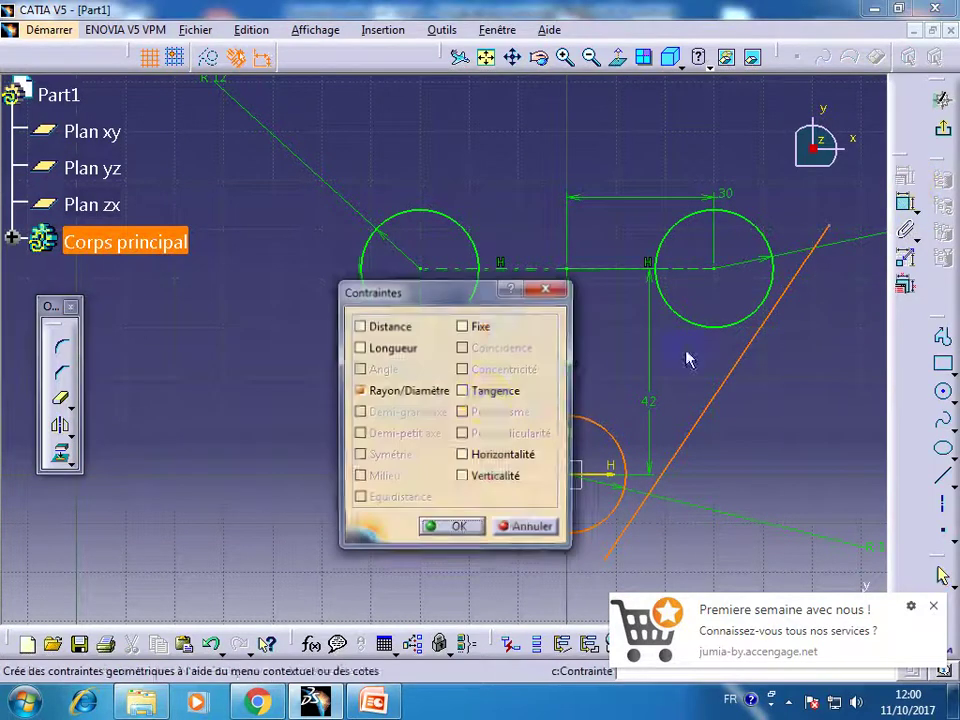
pyautogui.click(463, 390)
pyautogui.click(458, 528)
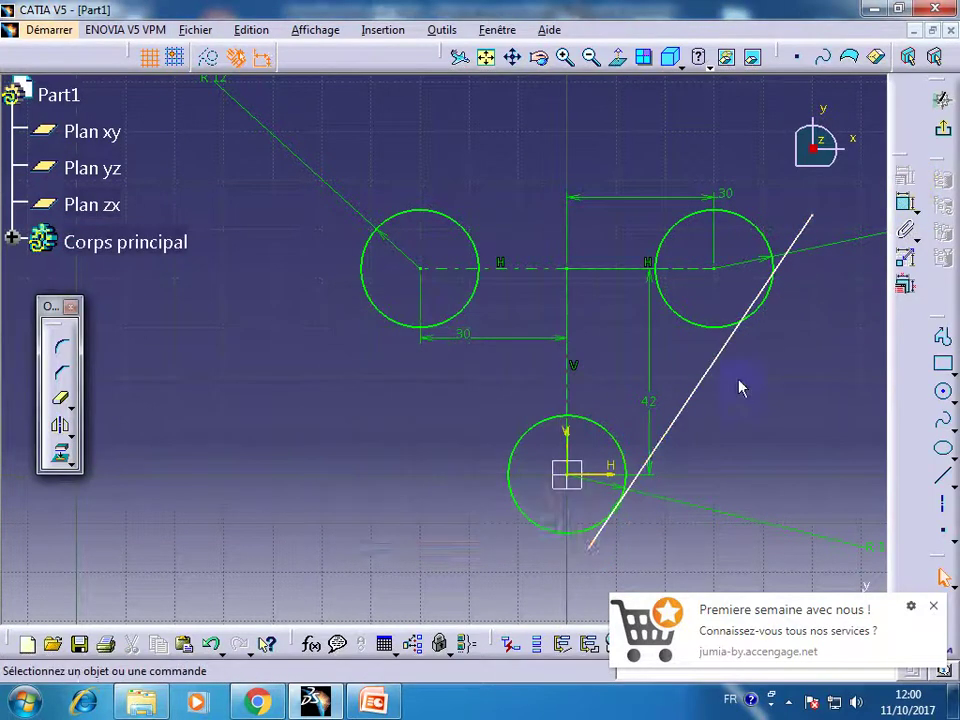
pyautogui.keyDown('ctrl'); pyautogui.click(711, 331); pyautogui.keyUp('ctrl')
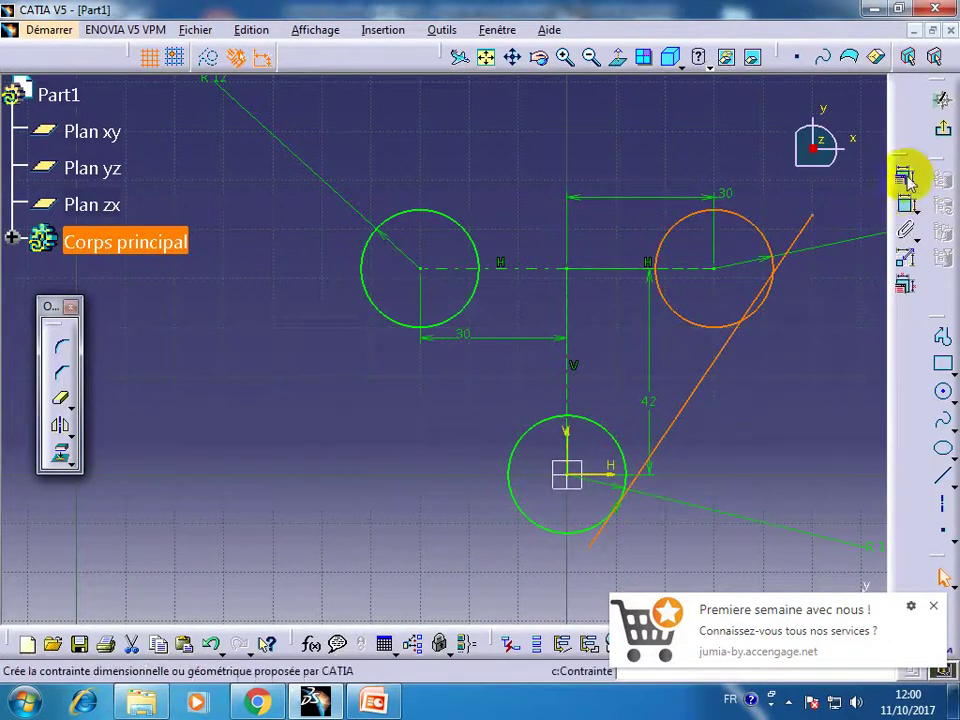
pyautogui.click(904, 176)
pyautogui.click(512, 393)
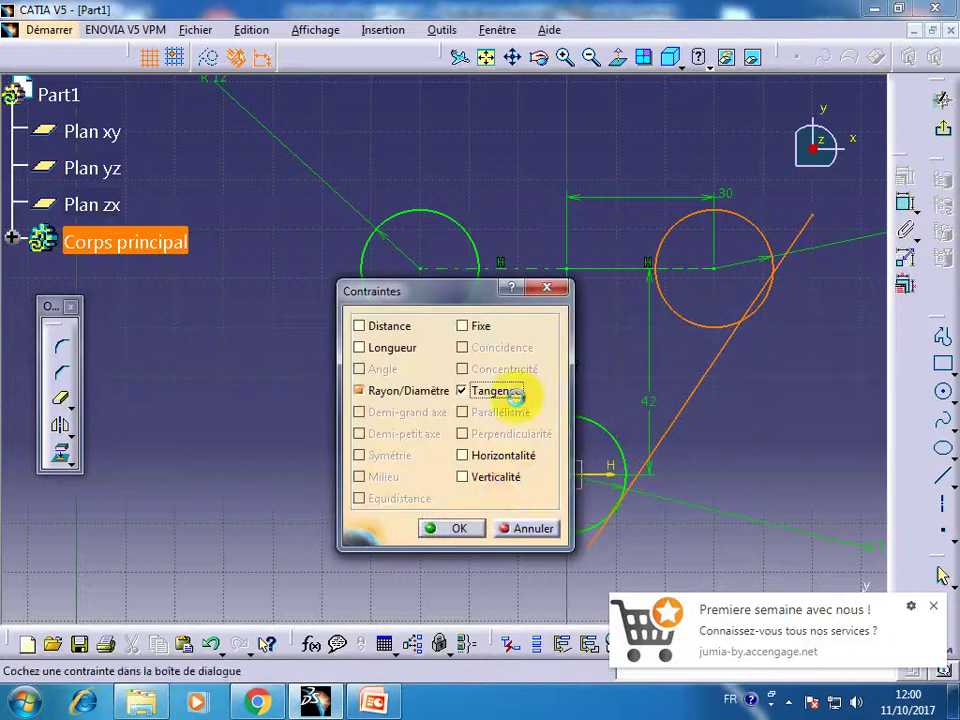
pyautogui.click(470, 528)
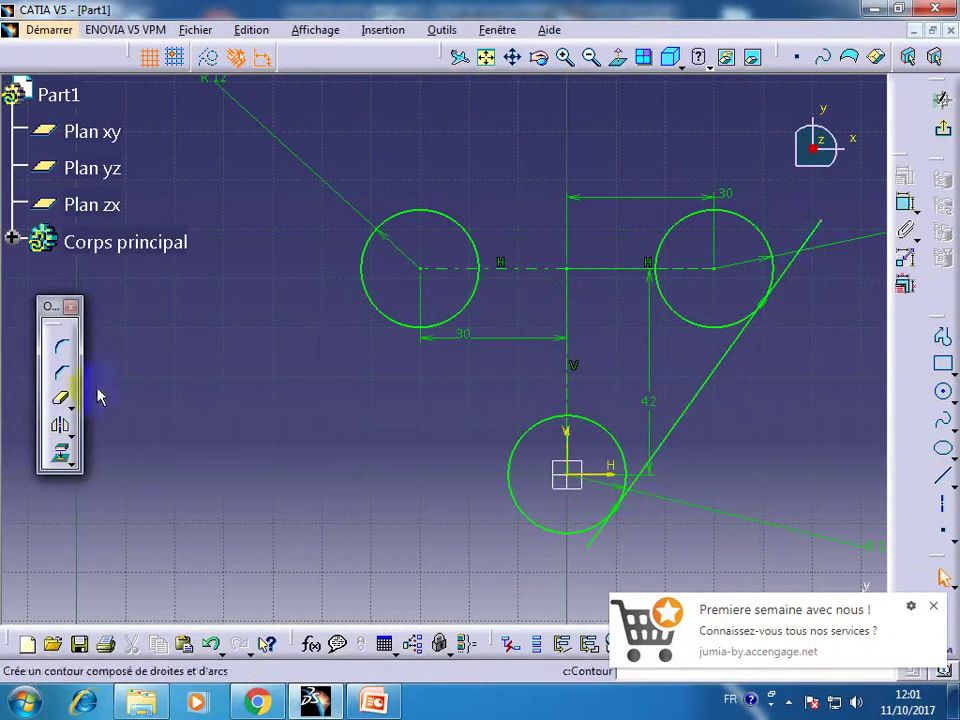
# Step: Trim the slanted line's overhangs and mirror it about the vertical axis
pyautogui.click(61, 398)
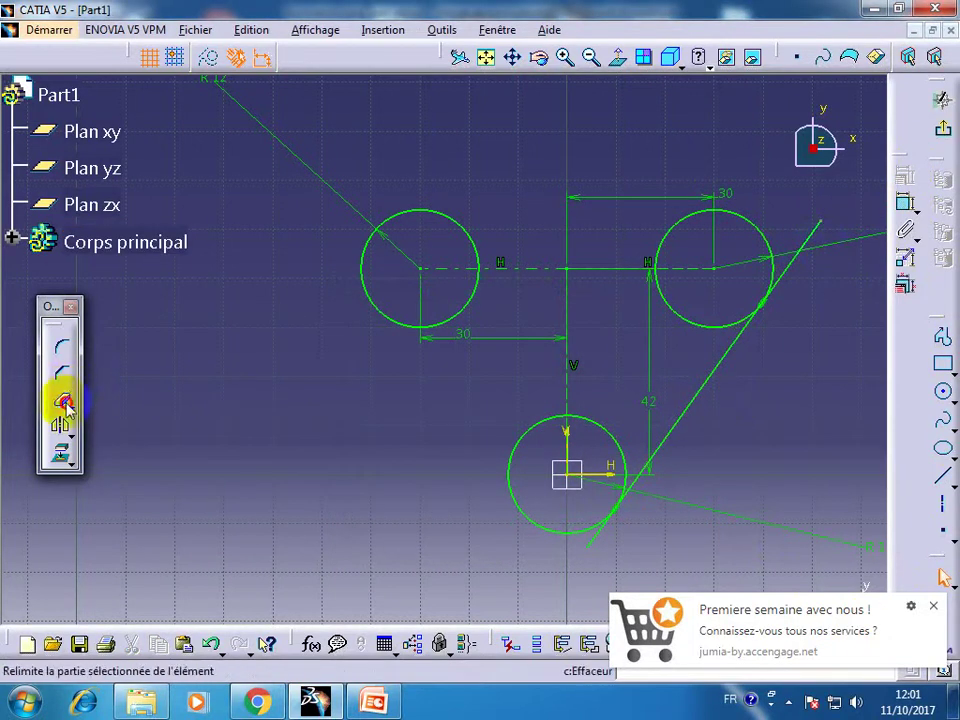
pyautogui.click(588, 548)
pyautogui.click(799, 279)
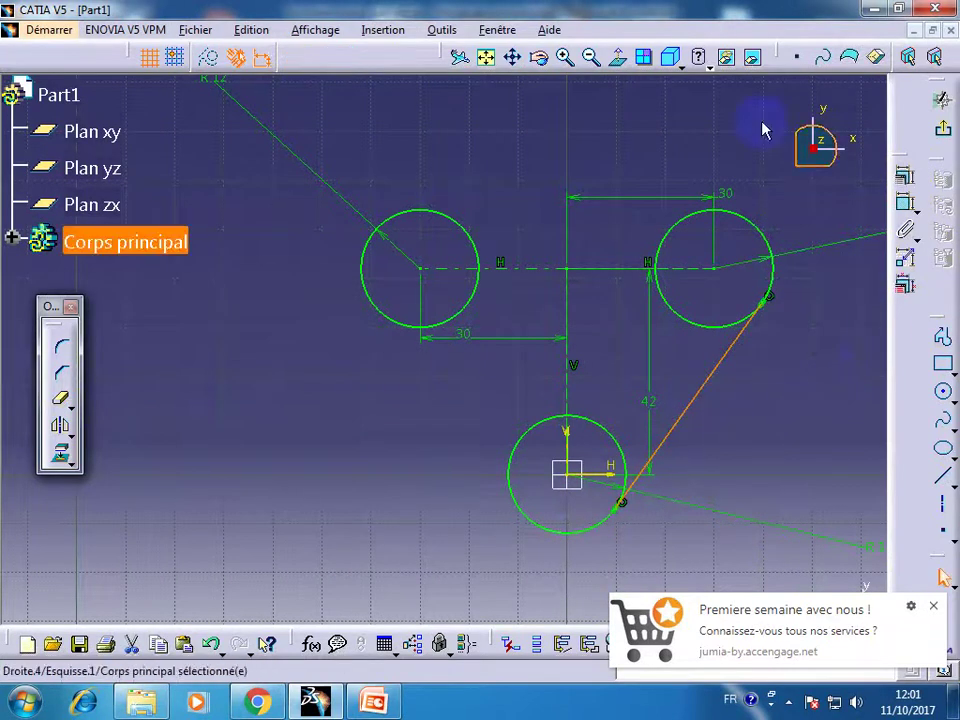
pyautogui.click(60, 424)
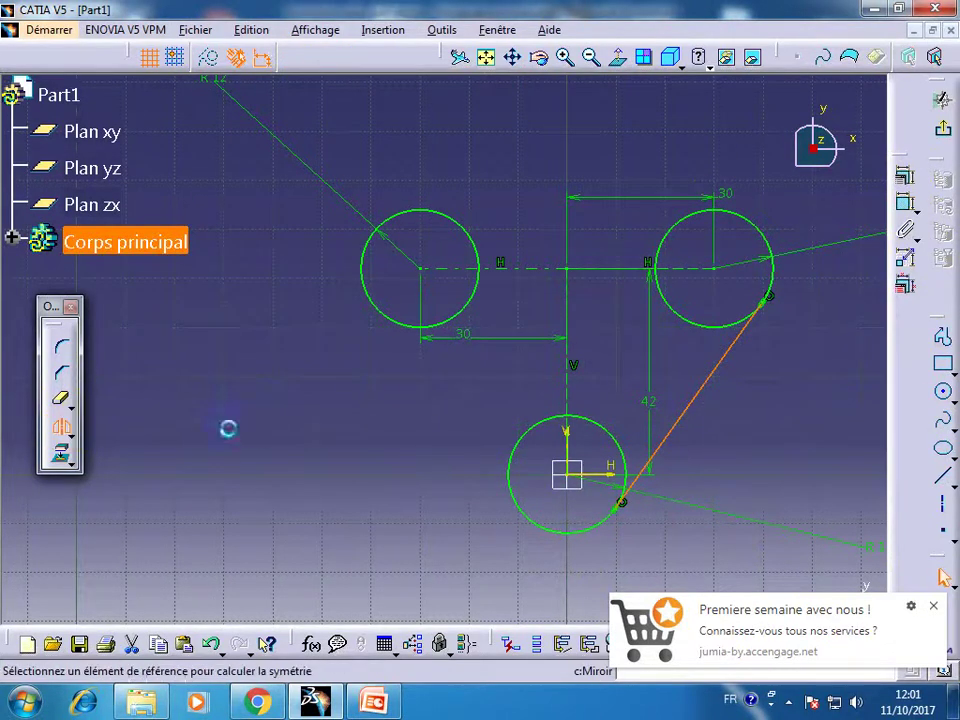
pyautogui.click(569, 389)
pyautogui.moveTo(605, 407); pyautogui.dragTo(600, 435, button='middle')
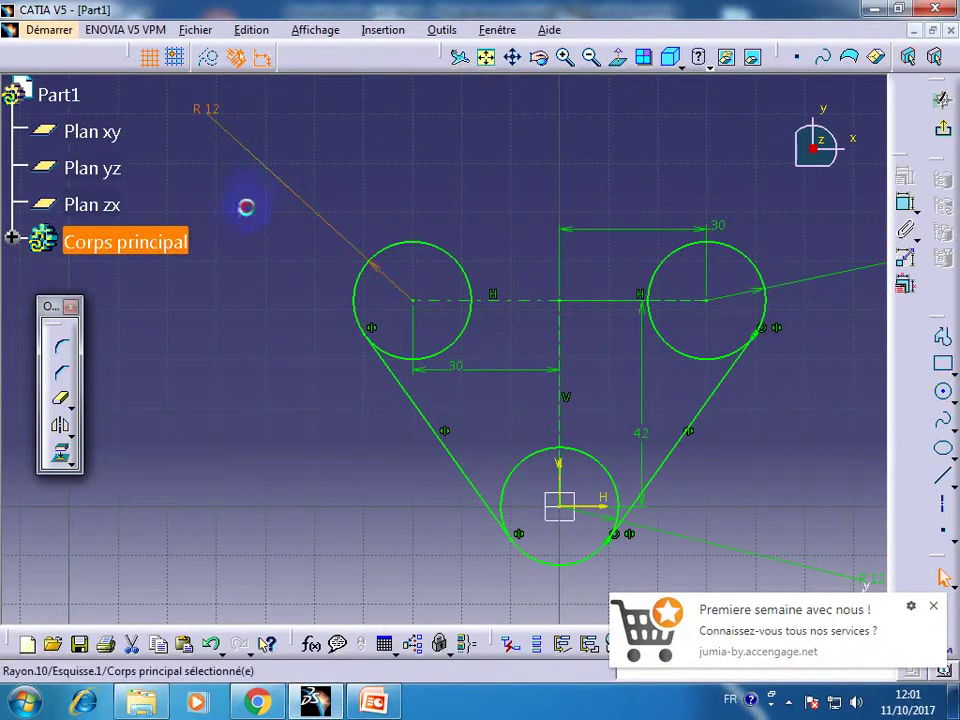
# Step: Add a horizontal top line tangent to the upper circles
pyautogui.click(942, 337)
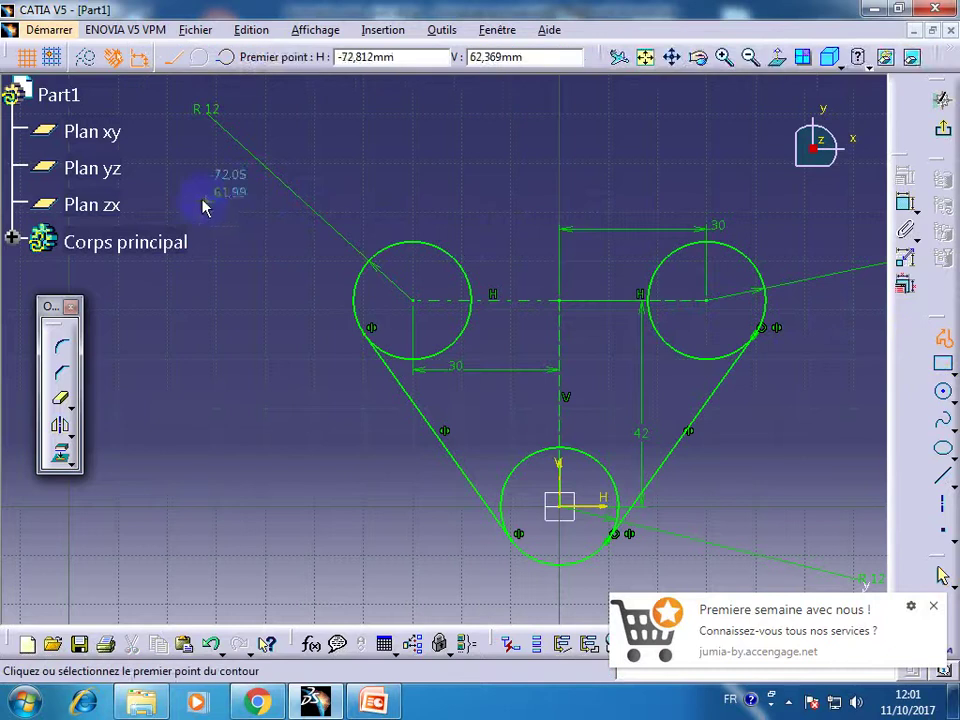
pyautogui.click(232, 216)
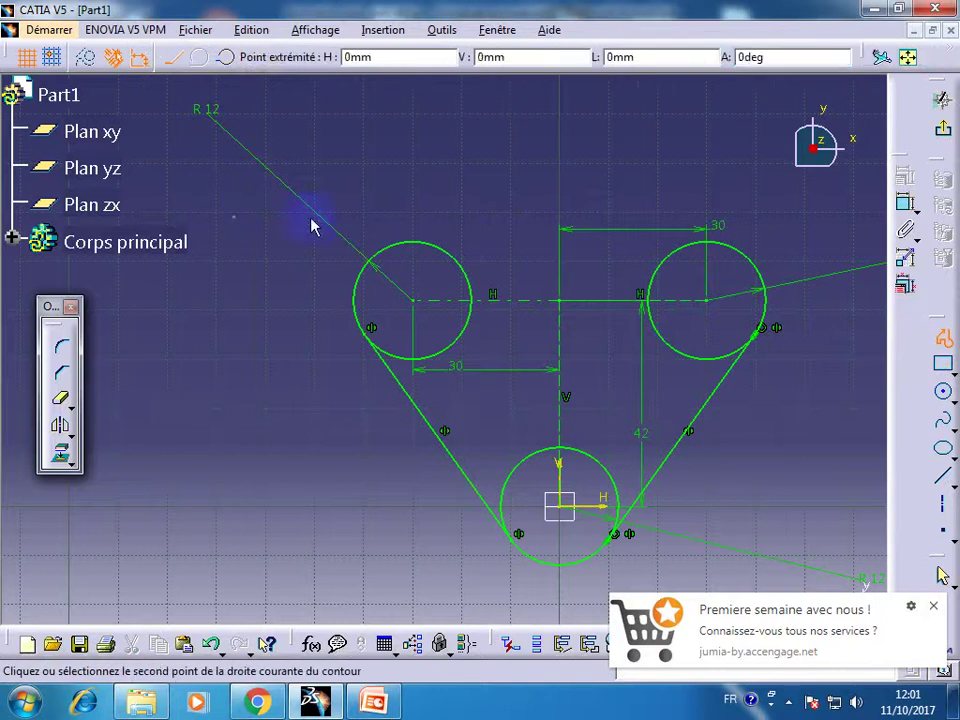
pyautogui.doubleClick(821, 217)
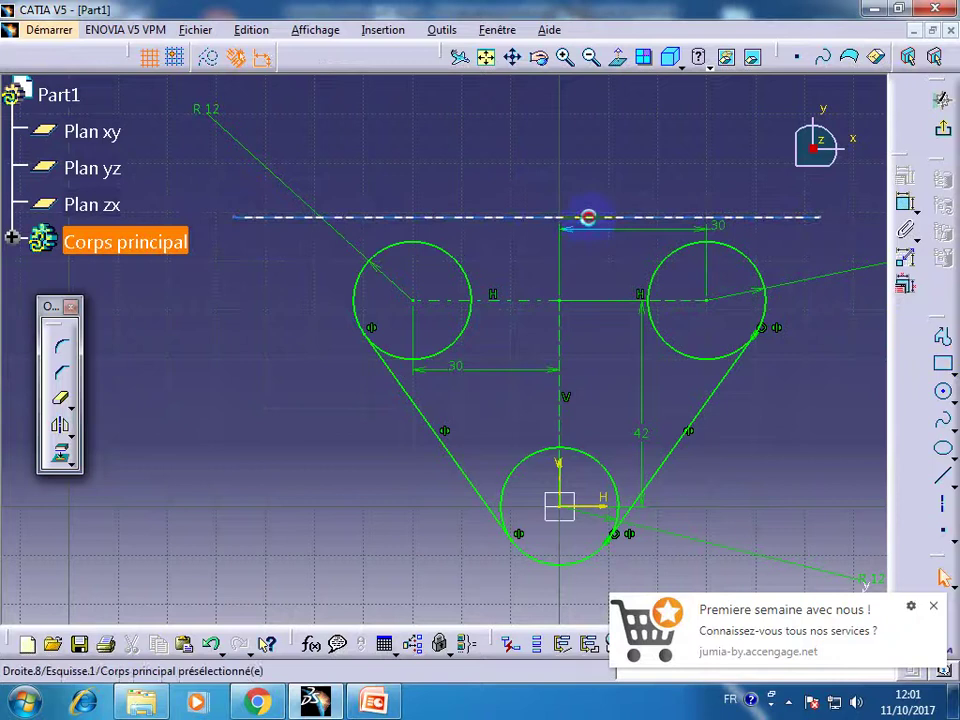
pyautogui.click(588, 217)
pyautogui.click(903, 204)
pyautogui.click(463, 455)
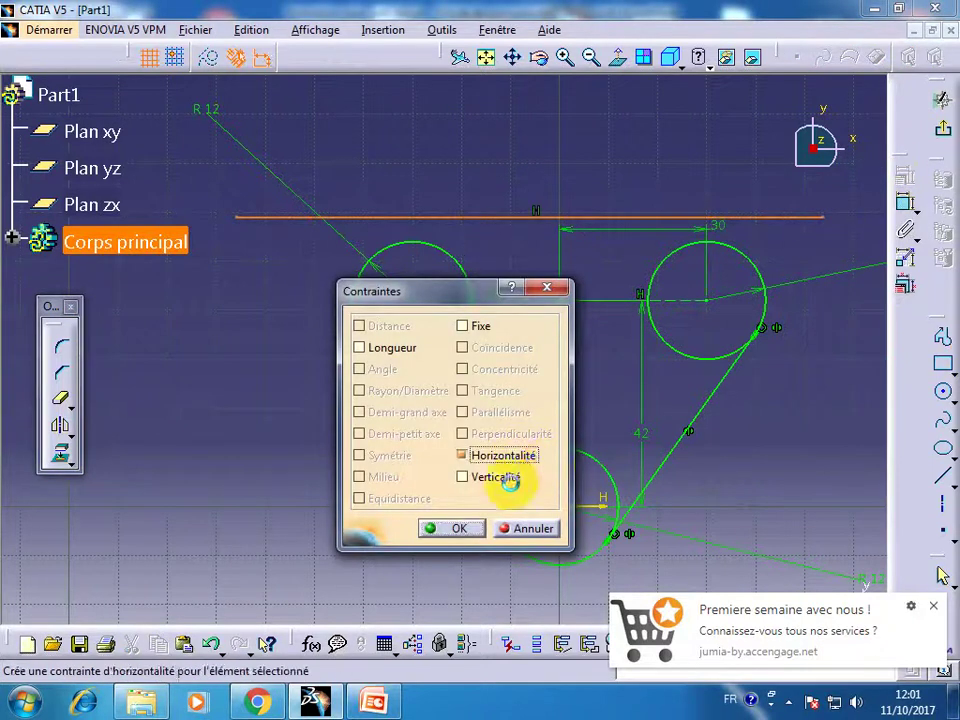
pyautogui.click(452, 528)
pyautogui.click(790, 218)
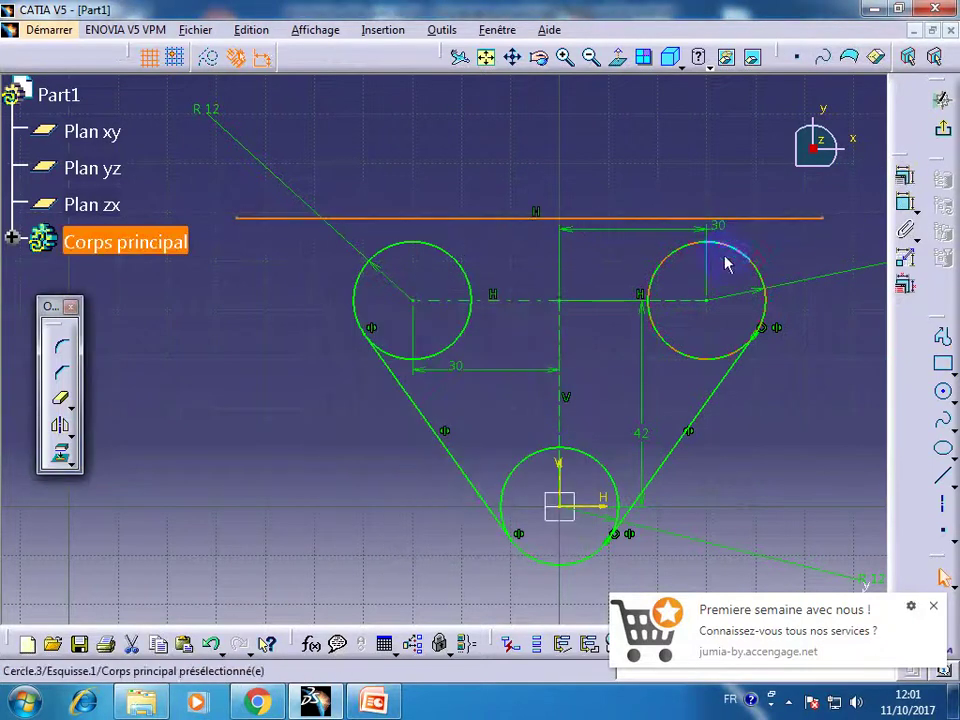
pyautogui.click(905, 173)
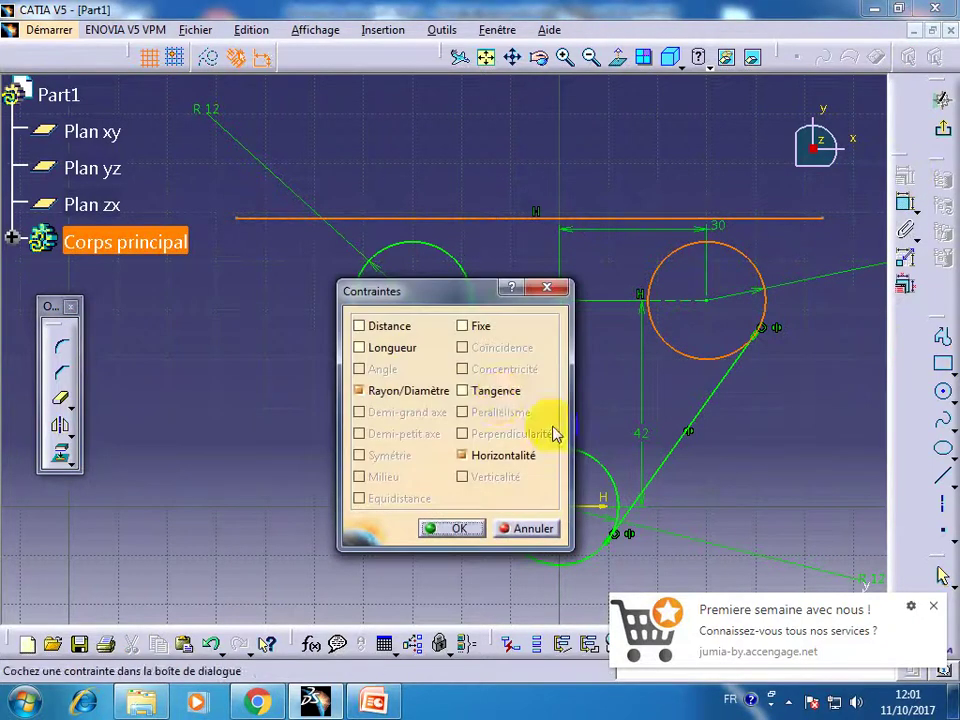
pyautogui.click(484, 391)
pyautogui.click(462, 530)
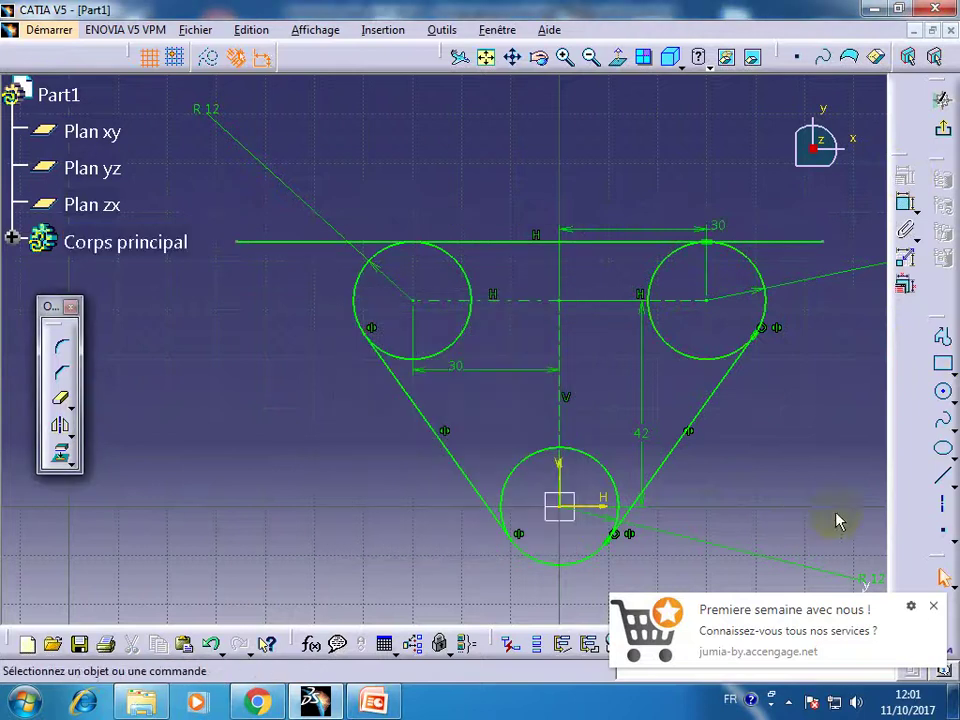
# Step: Trim the top line overhangs and inner circle arcs, then delete the redundant R12 dimension
pyautogui.click(62, 402)
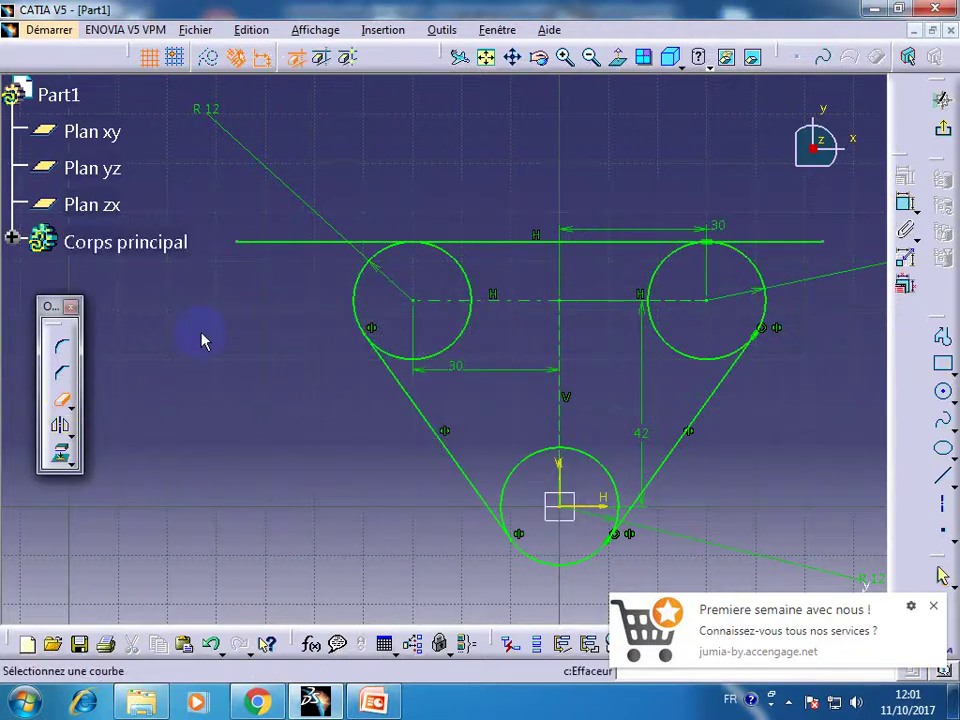
pyautogui.click(291, 243)
pyautogui.click(745, 243)
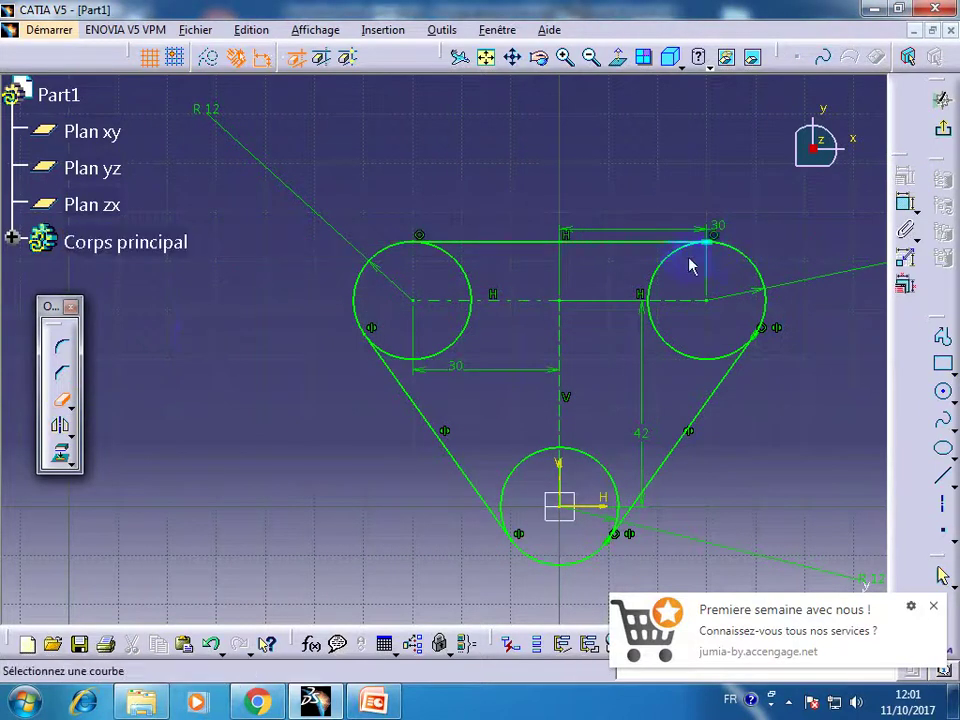
pyautogui.click(682, 268)
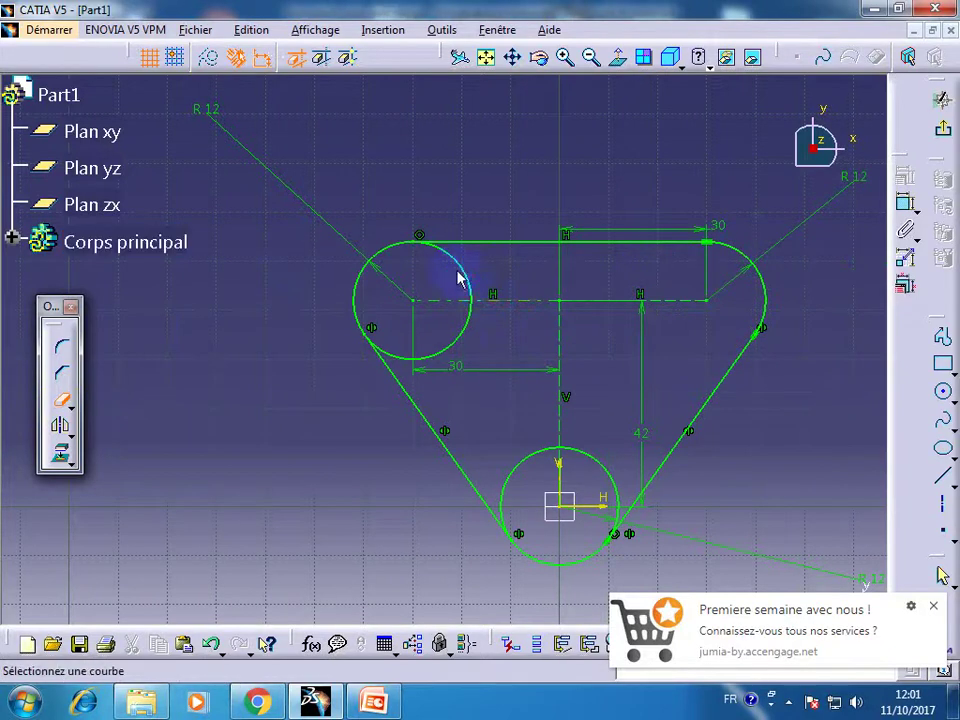
pyautogui.click(457, 316)
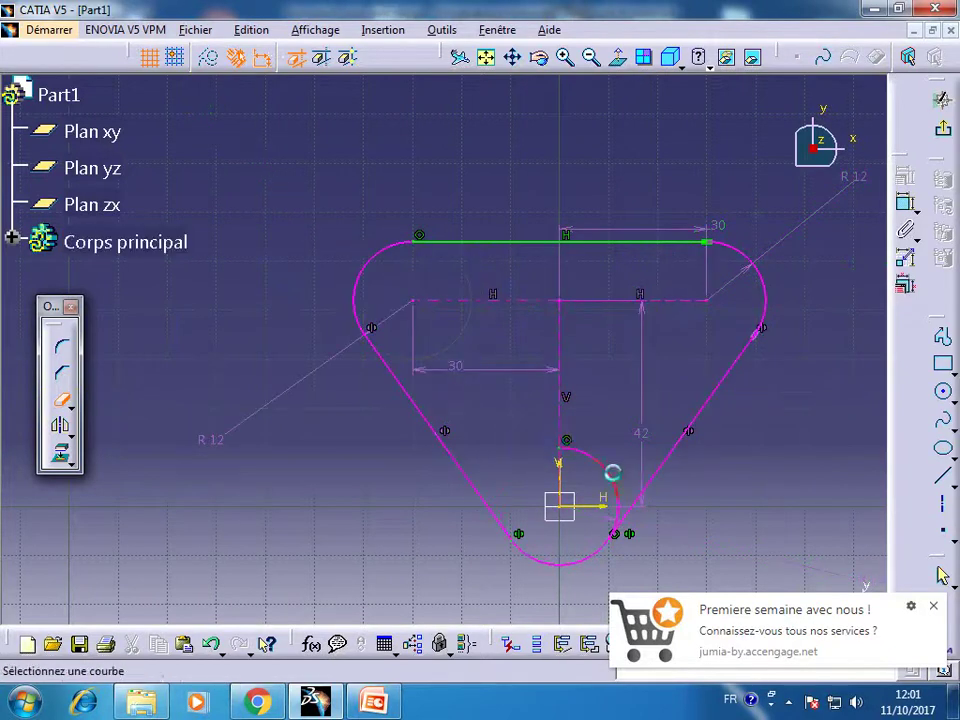
pyautogui.click(612, 472)
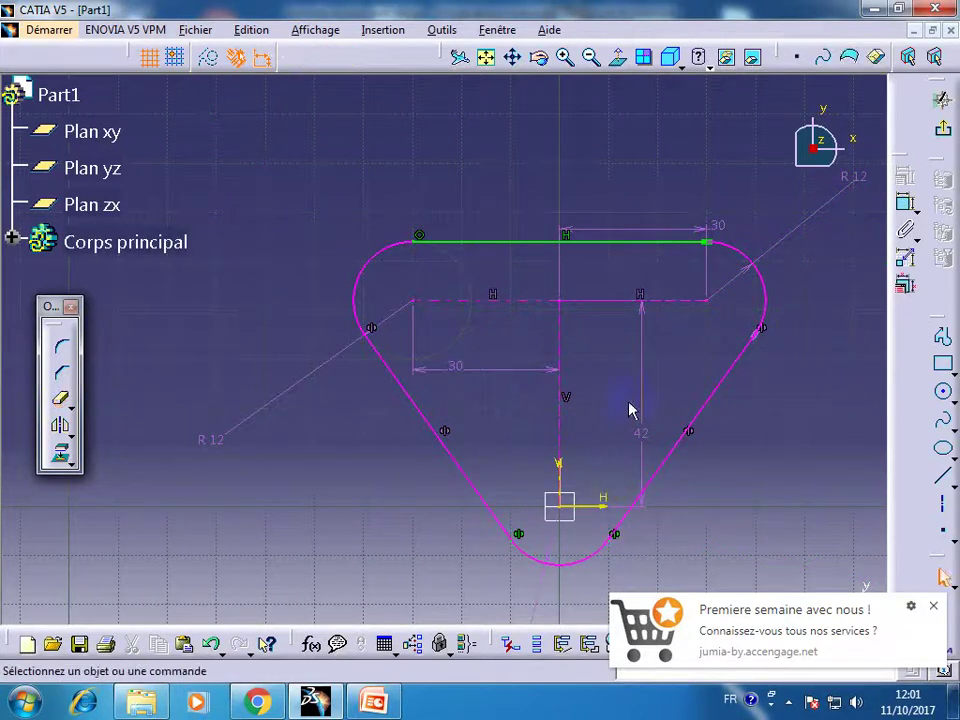
pyautogui.click(859, 190)
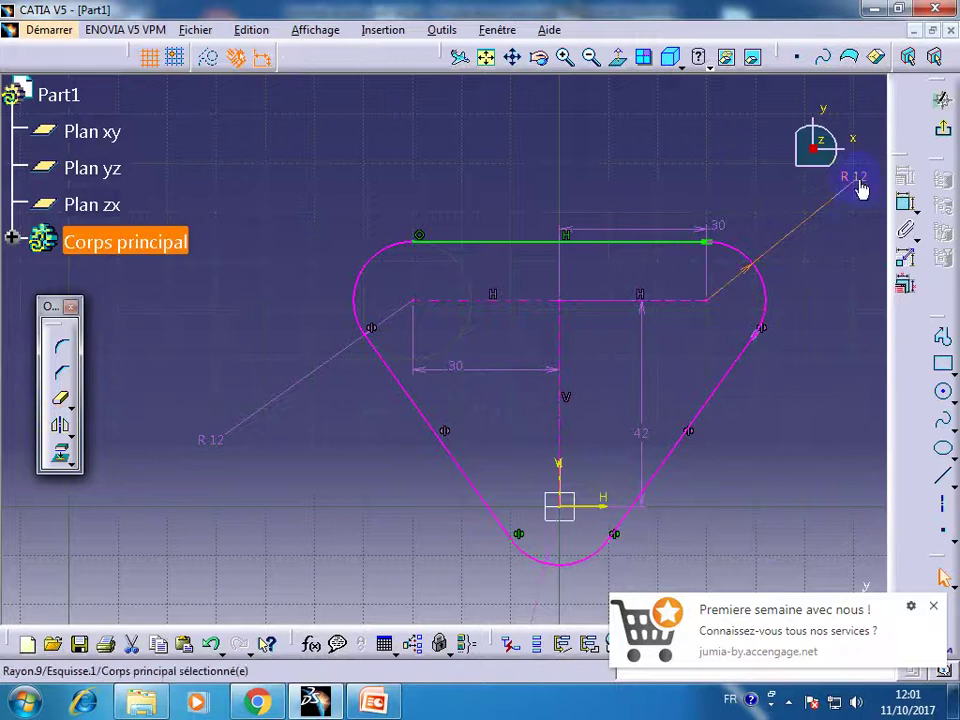
pyautogui.press('Delete')
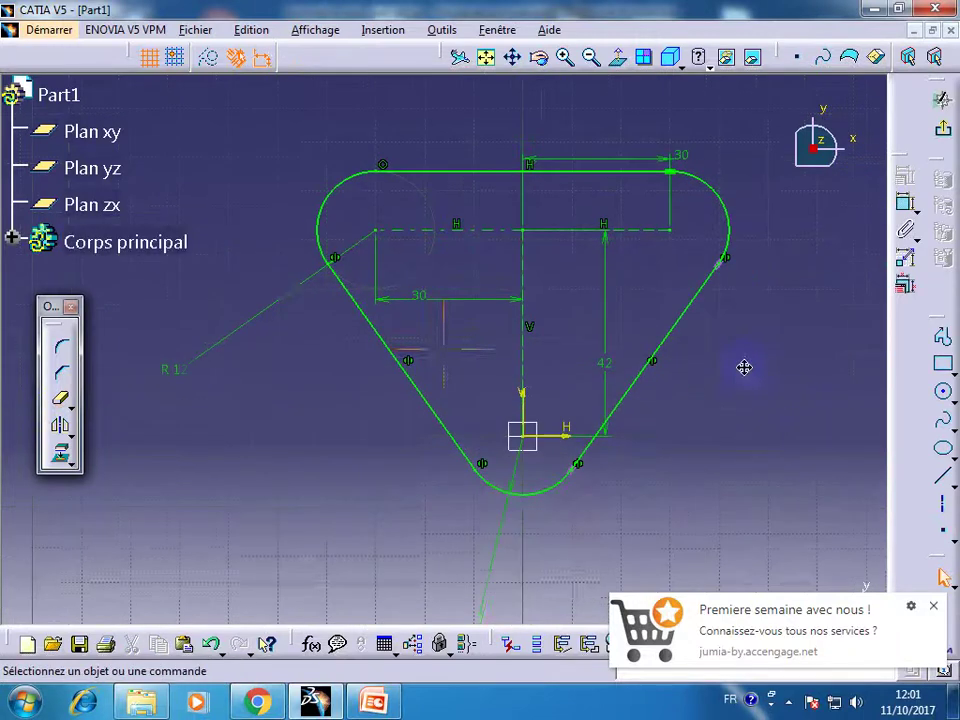
# Step: Exit the sketcher, pad the profile 10 mm, and start a sketch on the top face
pyautogui.click(941, 128)
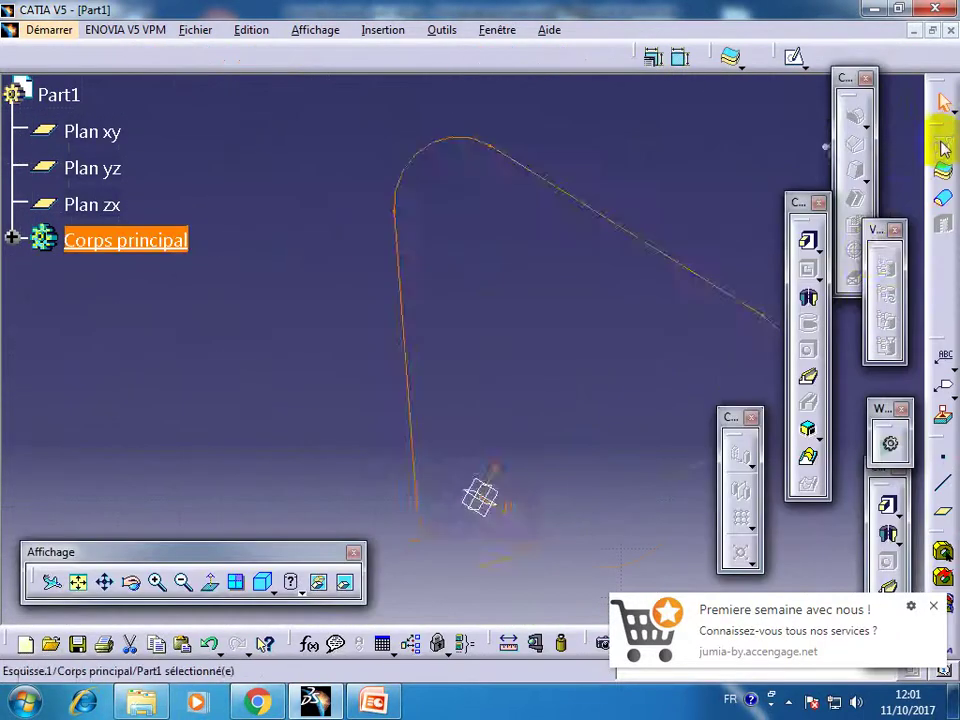
pyautogui.click(808, 242)
pyautogui.write('10')
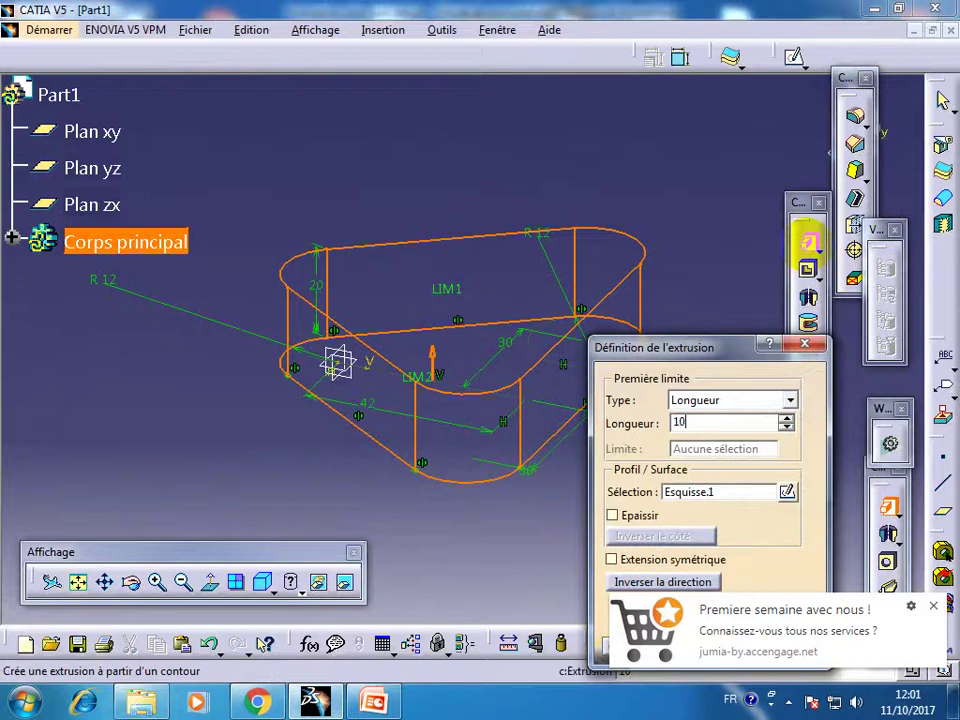
pyautogui.press('Return')
pyautogui.click(596, 336)
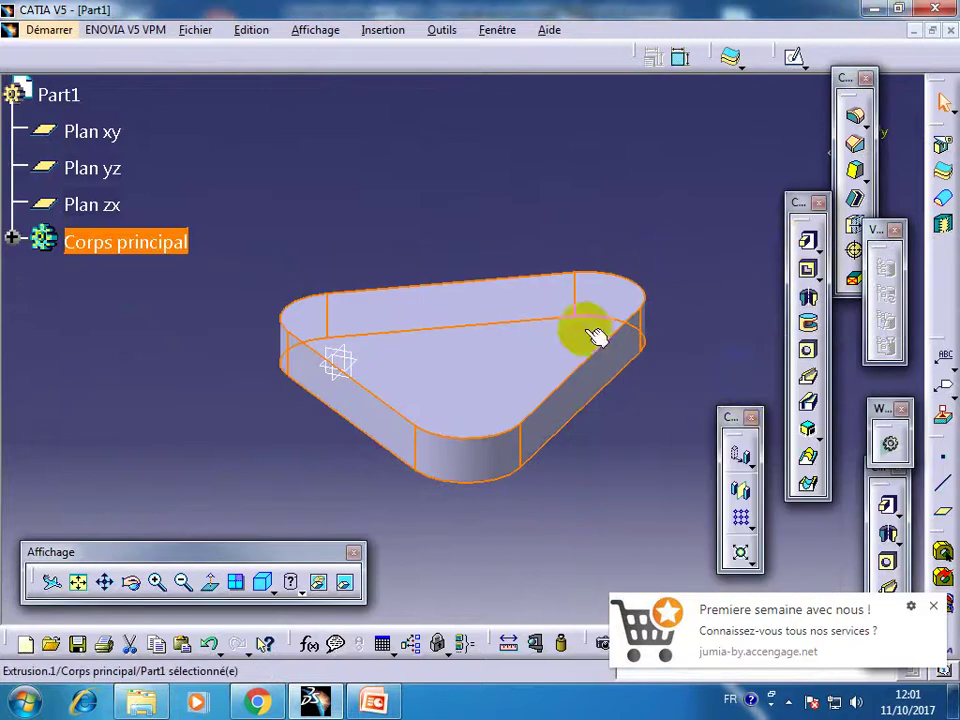
pyautogui.click(795, 57)
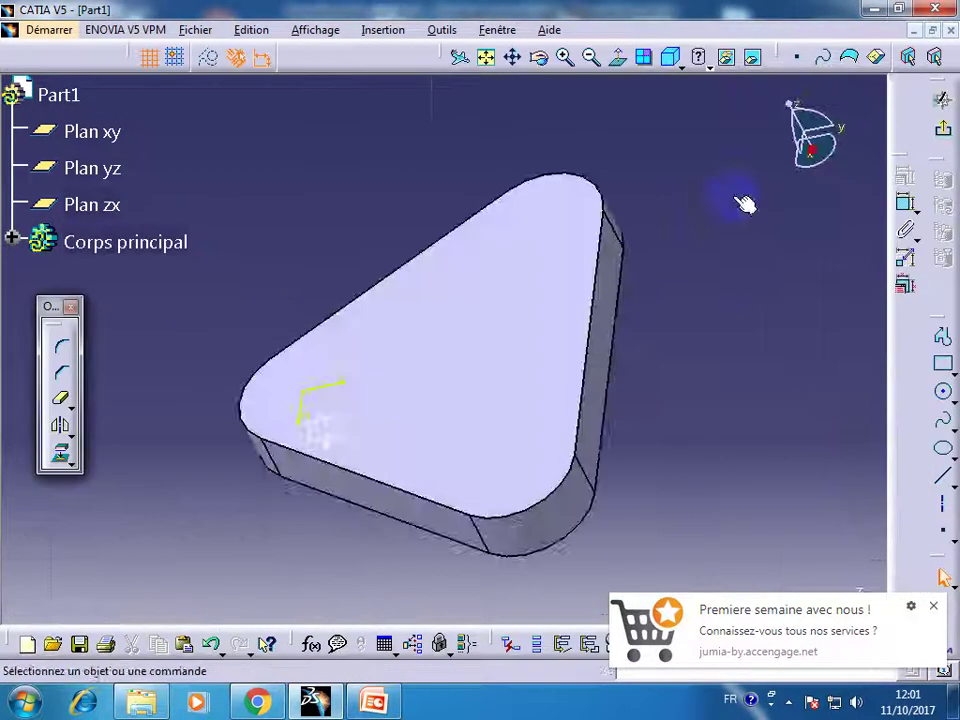
# Step: Draw a circle and make it concentric with the upper-right corner arc
pyautogui.click(940, 398)
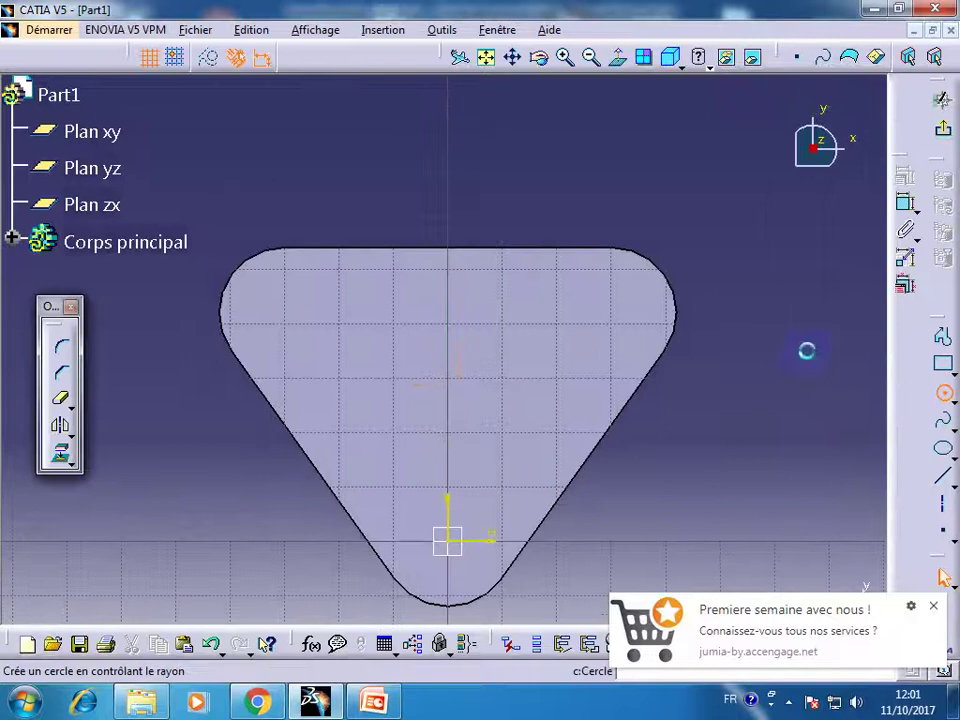
pyautogui.click(626, 326)
pyautogui.click(645, 347)
pyautogui.click(652, 332)
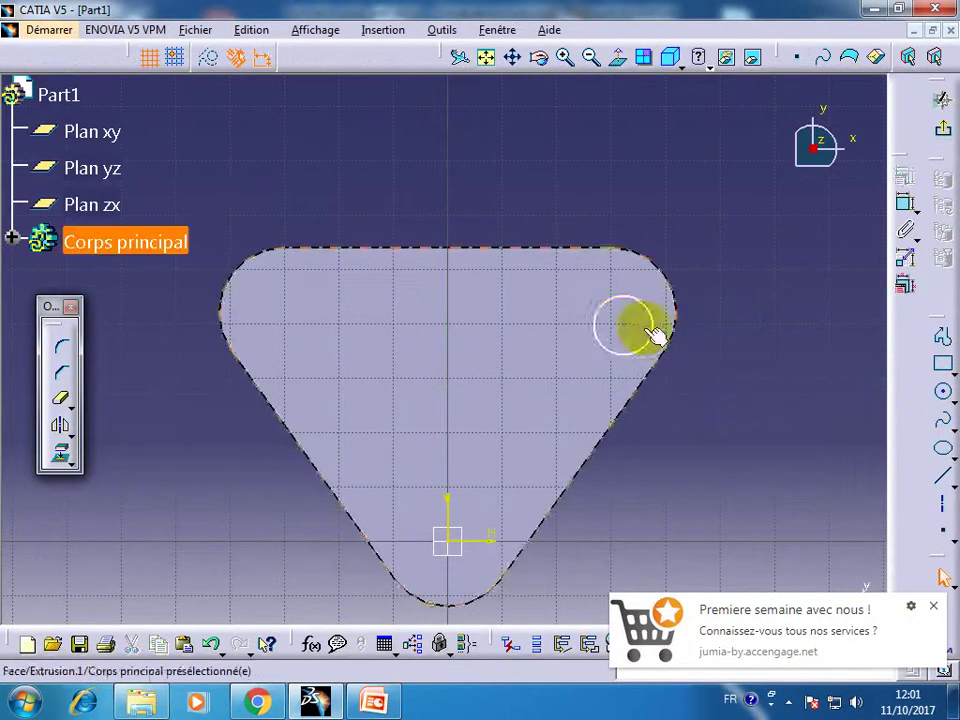
pyautogui.click(655, 312)
pyautogui.click(905, 180)
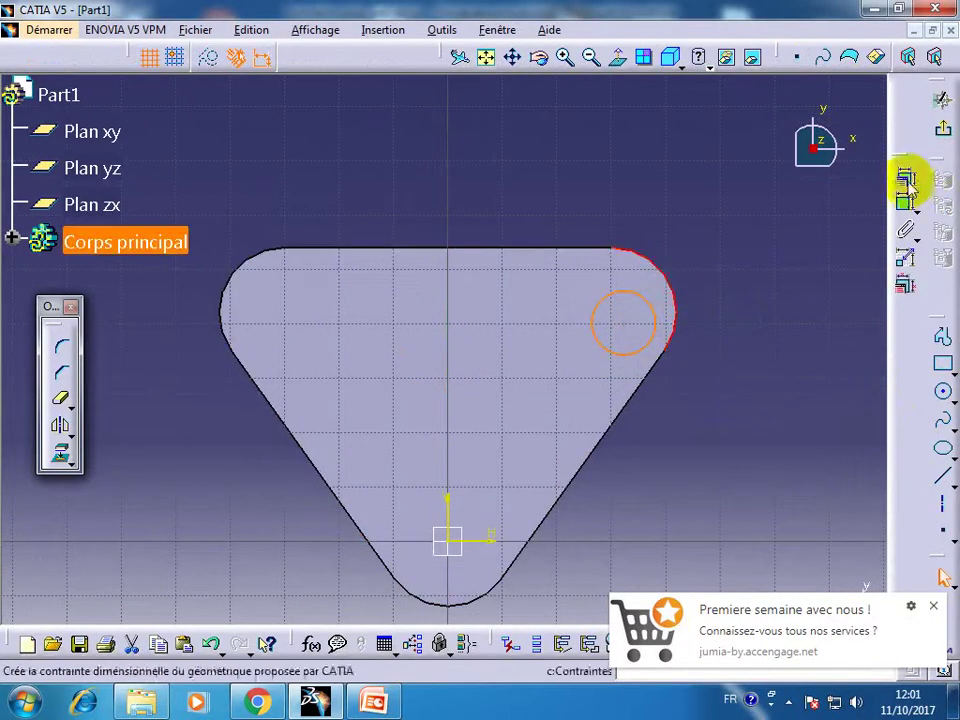
pyautogui.click(490, 369)
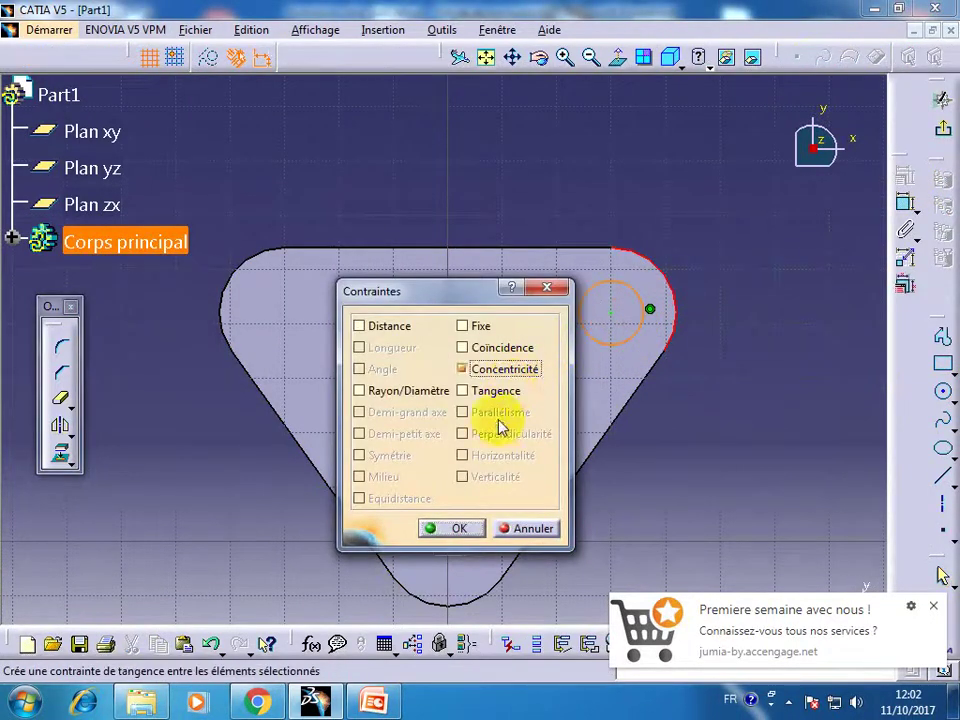
pyautogui.click(450, 528)
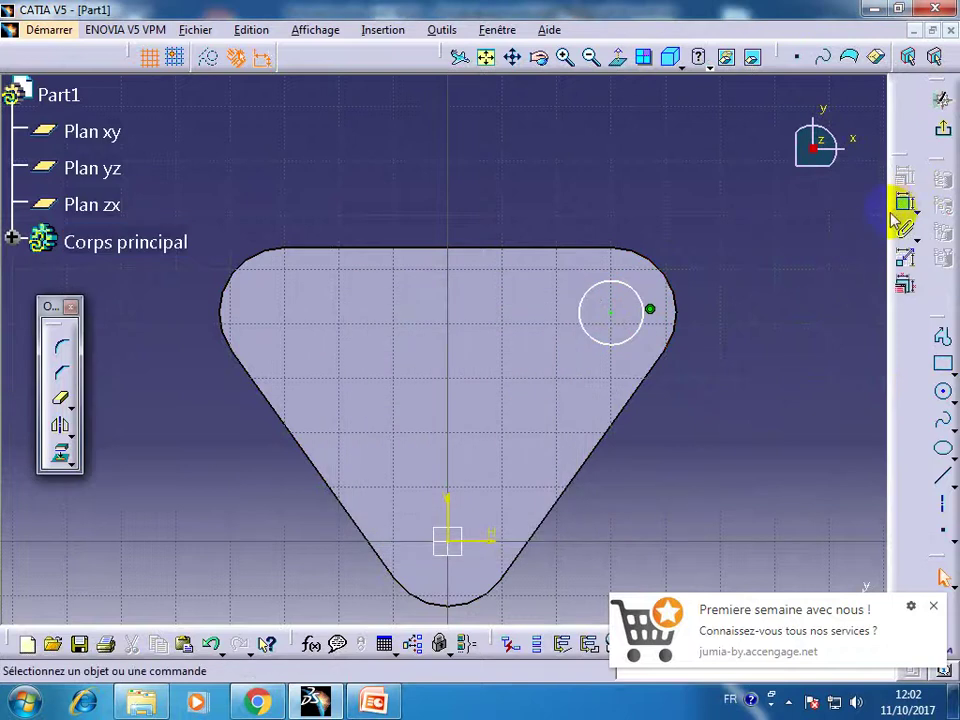
# Step: Dimension the hole circle as a 10 mm diameter
pyautogui.click(640, 300)
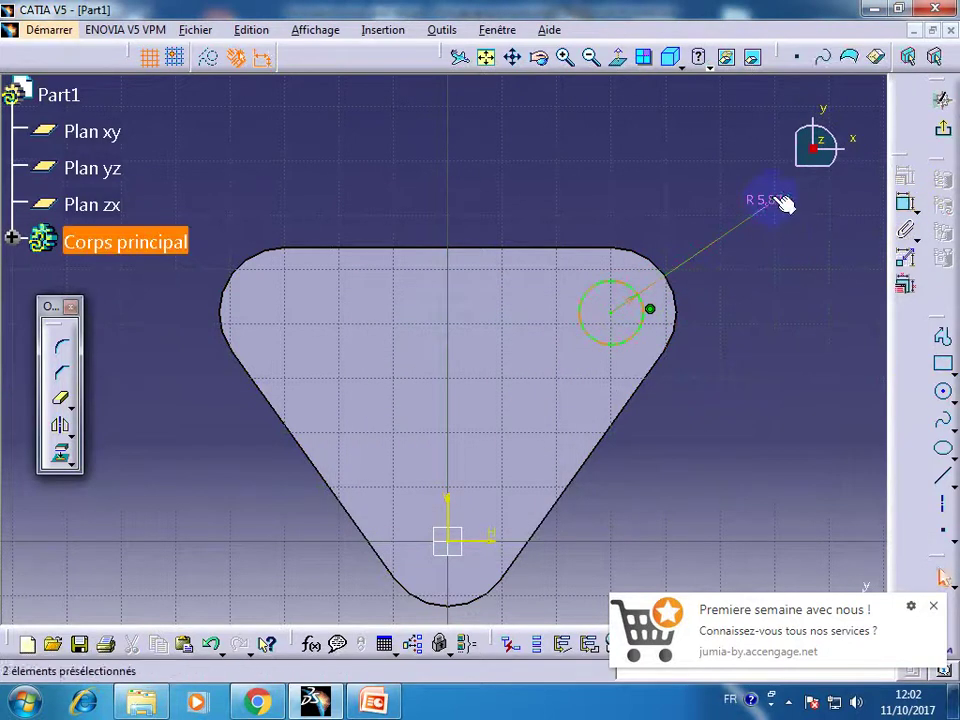
pyautogui.doubleClick(783, 203)
pyautogui.click(683, 558)
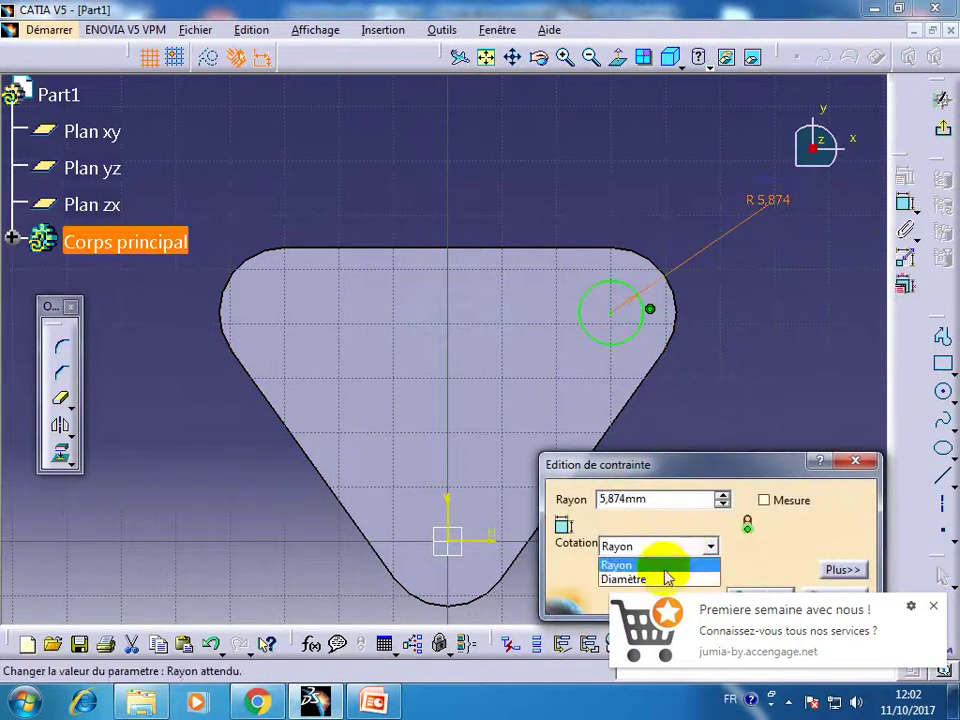
pyautogui.click(650, 578)
pyautogui.click(664, 499)
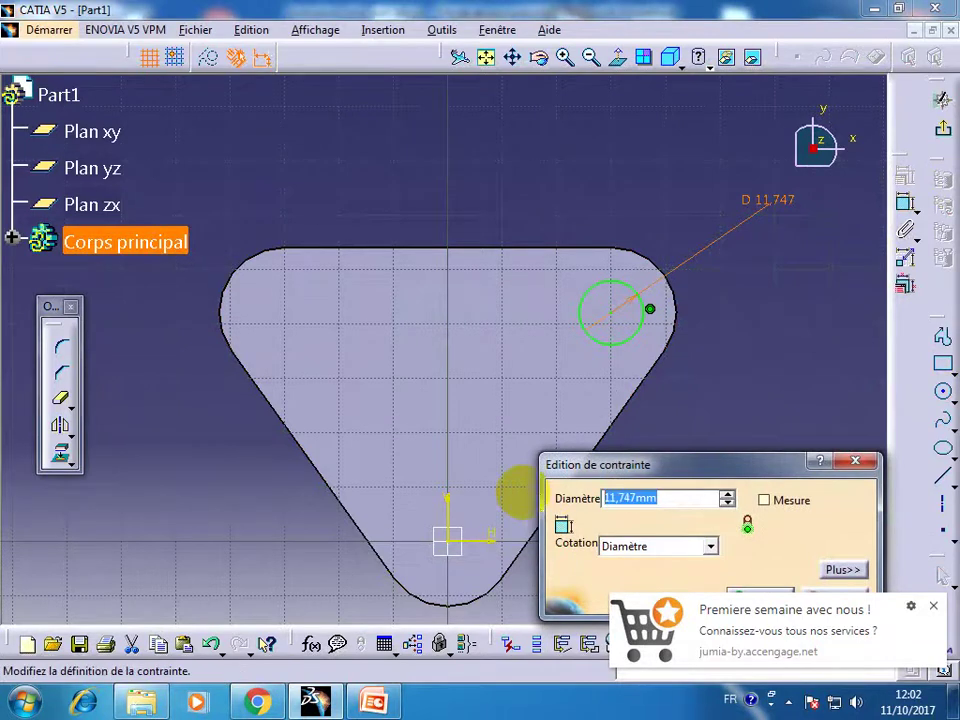
pyautogui.press('Return')
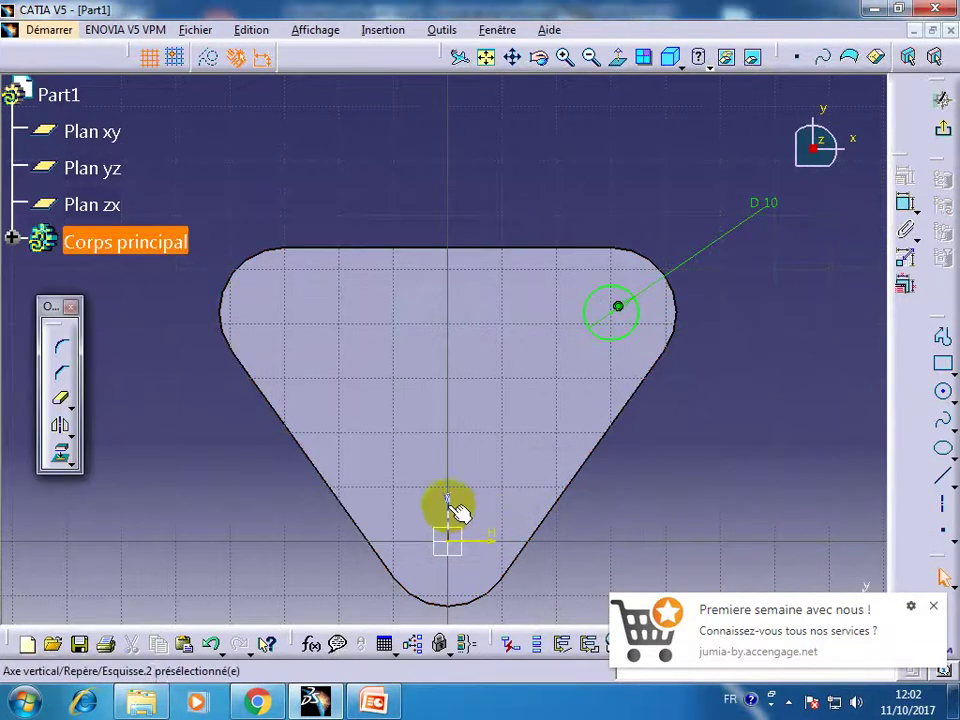
# Step: Mirror the hole circle across the vertical axis to the upper-left corner
pyautogui.click(626, 332)
pyautogui.click(60, 428)
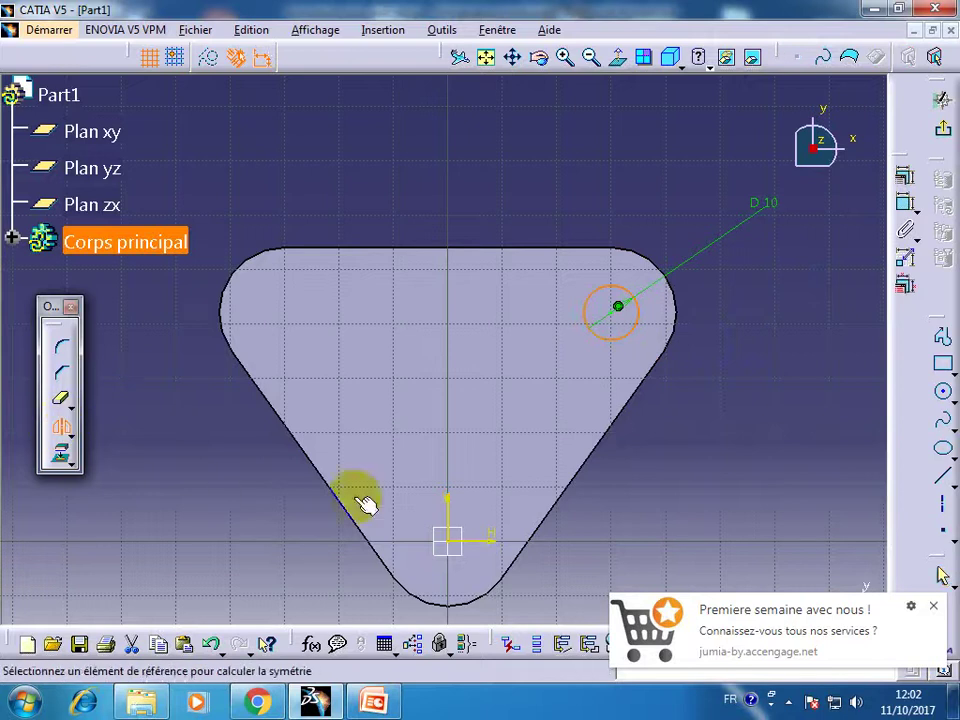
pyautogui.click(450, 500)
# Step: Draw a circle at the origin, concentric with the bottom corner arc
pyautogui.moveTo(753, 497); pyautogui.dragTo(786, 422, button='middle')
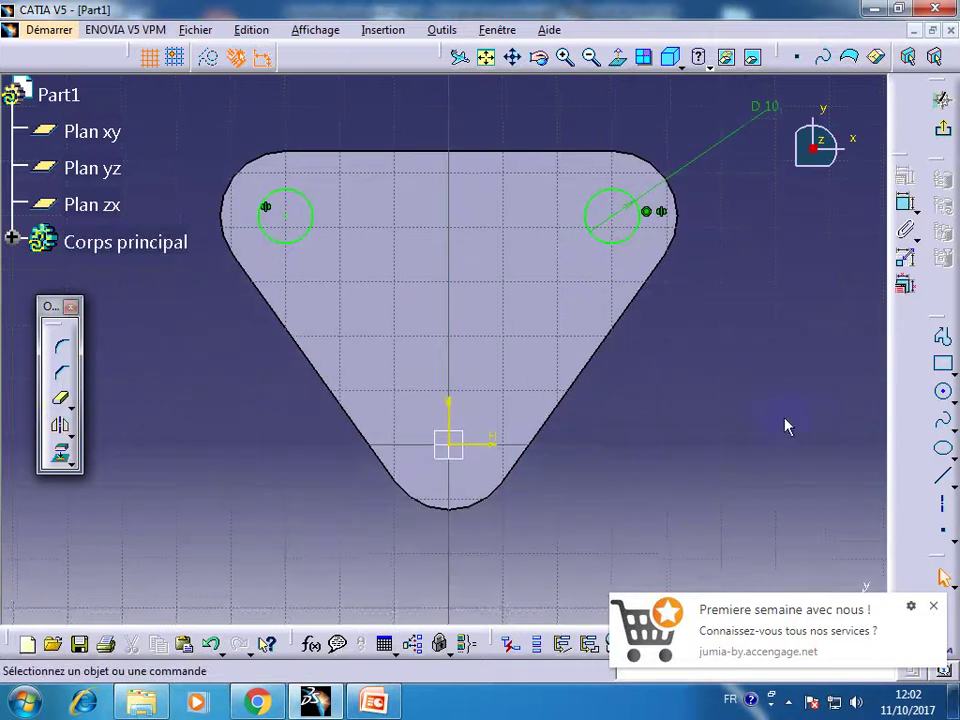
pyautogui.click(942, 391)
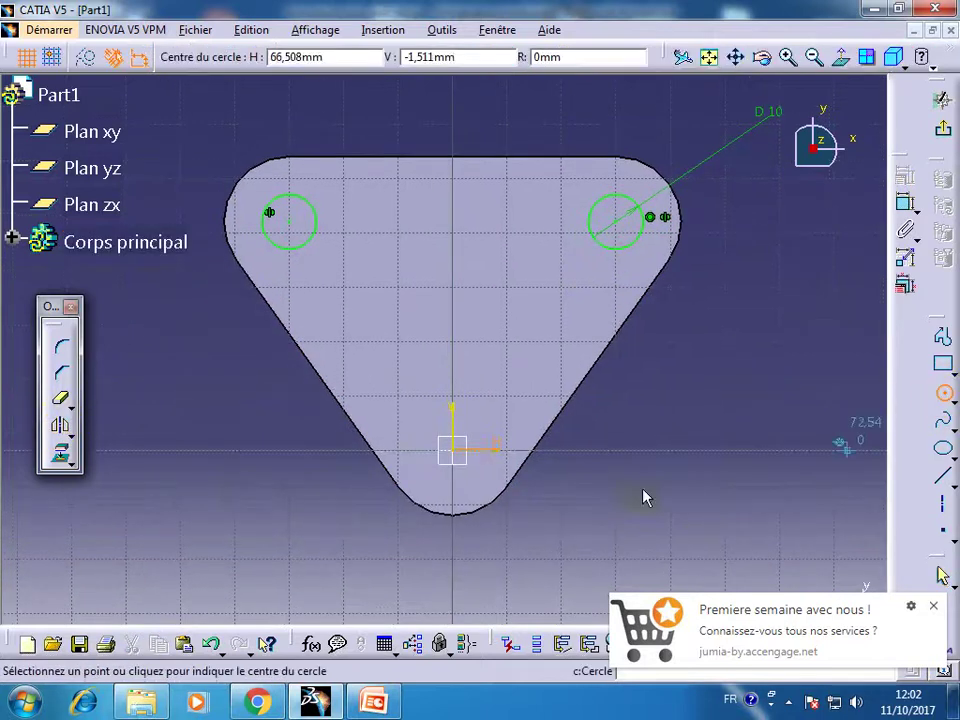
pyautogui.click(455, 452)
pyautogui.click(467, 402)
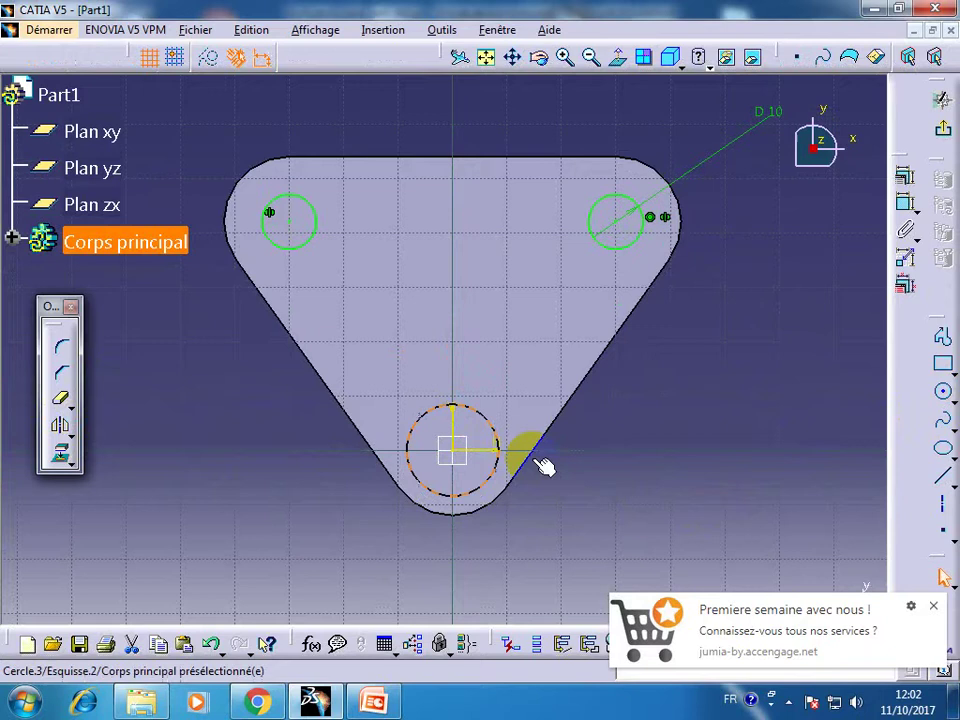
pyautogui.click(480, 515)
pyautogui.keyDown('ctrl'); pyautogui.click(461, 493); pyautogui.keyUp('ctrl')
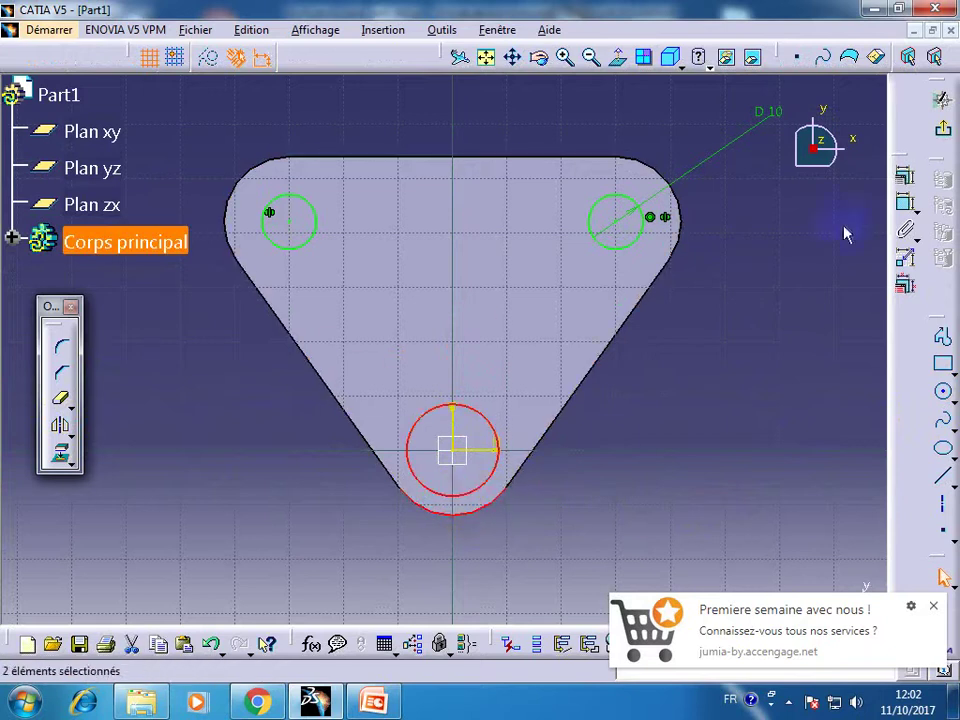
pyautogui.click(905, 176)
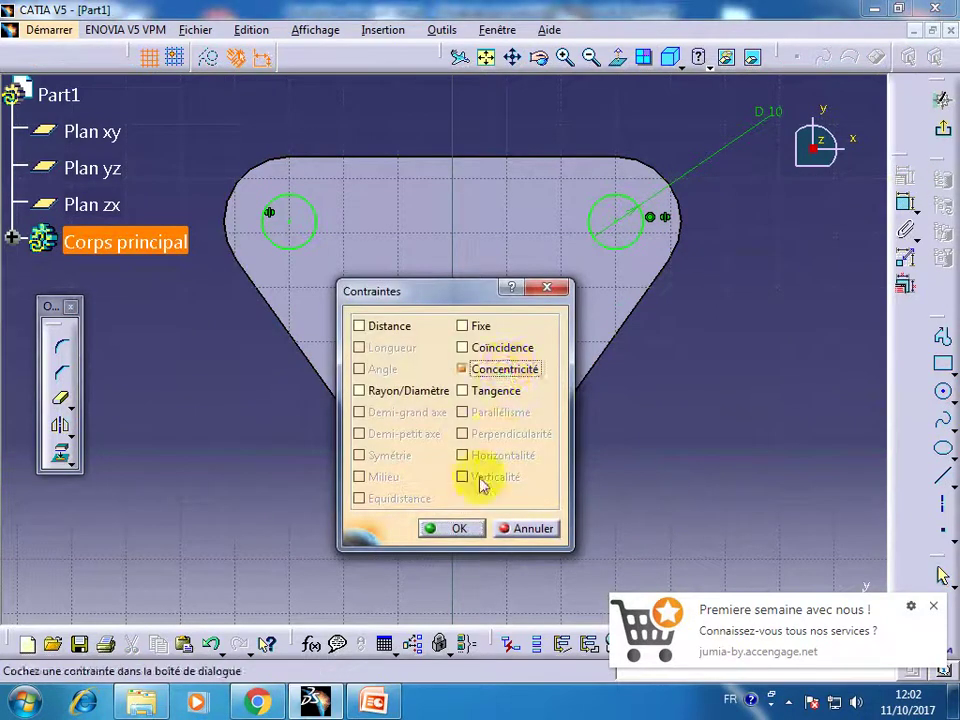
pyautogui.click(478, 527)
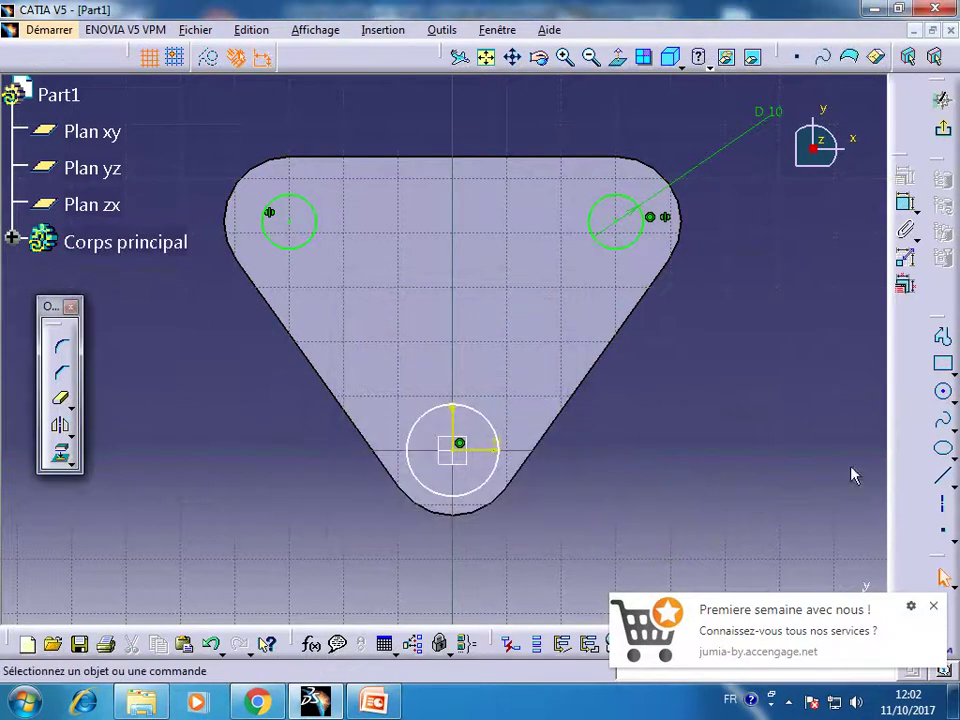
# Step: Give the bottom circle a 10 mm diameter
pyautogui.click(908, 210)
pyautogui.click(456, 496)
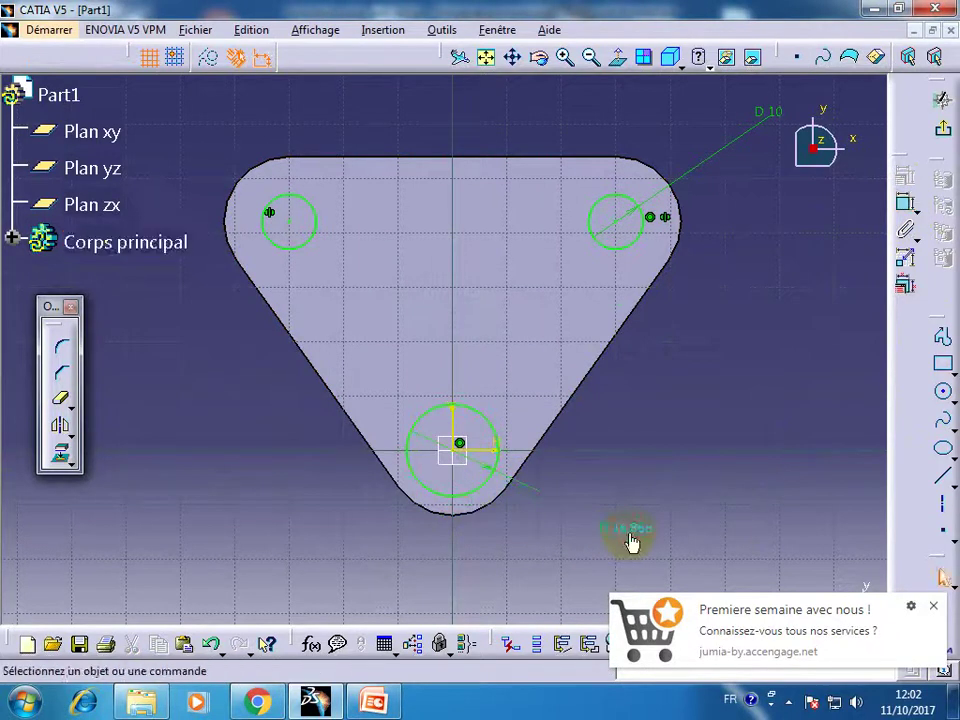
pyautogui.doubleClick(631, 540)
pyautogui.write('10')
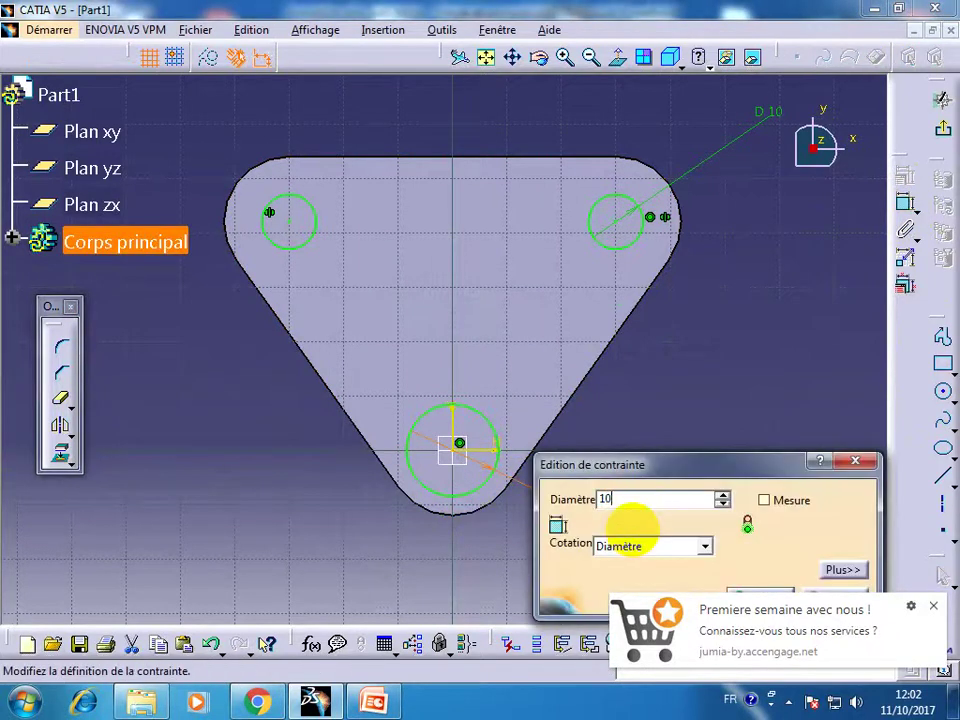
pyautogui.press('Return')
# Step: Leave the sketch and pocket the three circles 10 mm deep into the plate
pyautogui.click(940, 130)
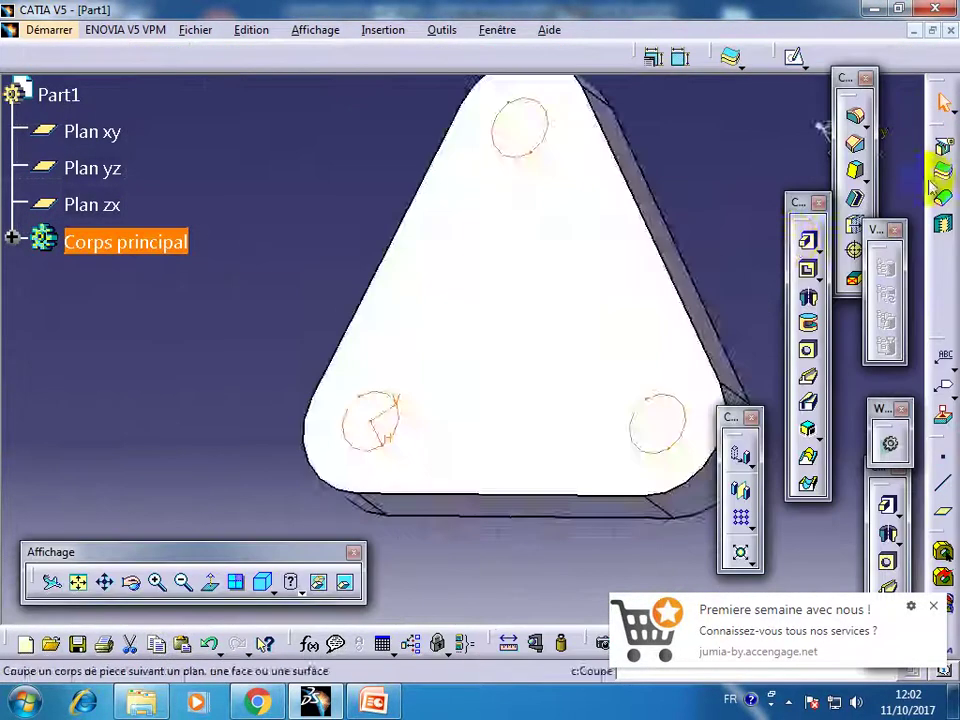
pyautogui.click(806, 268)
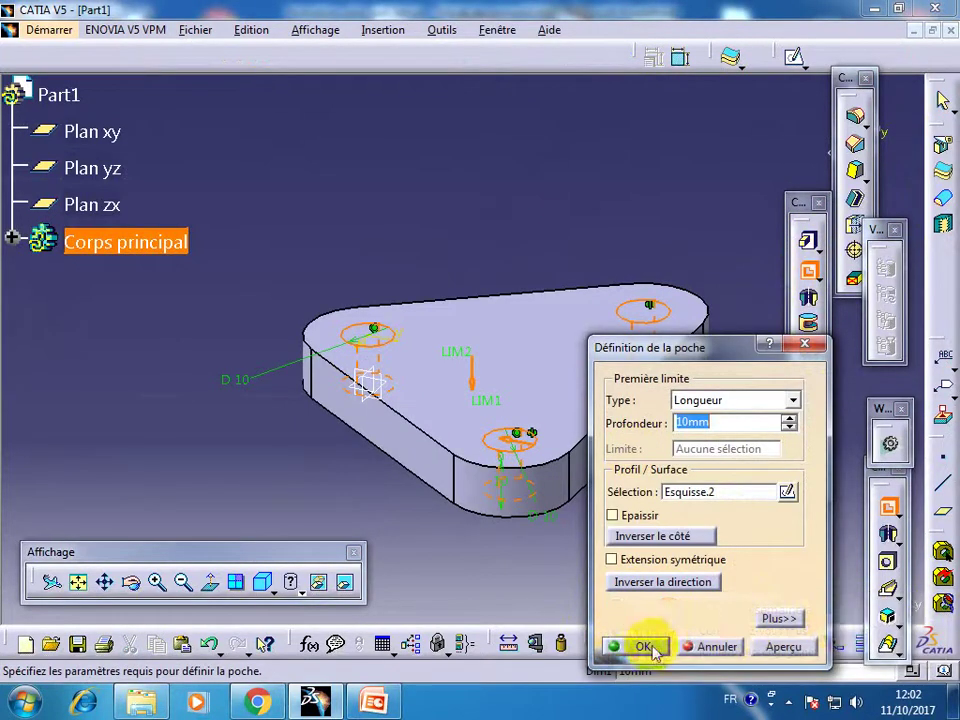
pyautogui.click(640, 583)
# Step: Rotate to the plate's long side face and start a sketch on it
pyautogui.moveTo(598, 539); pyautogui.dragTo(591, 474, button='middle')
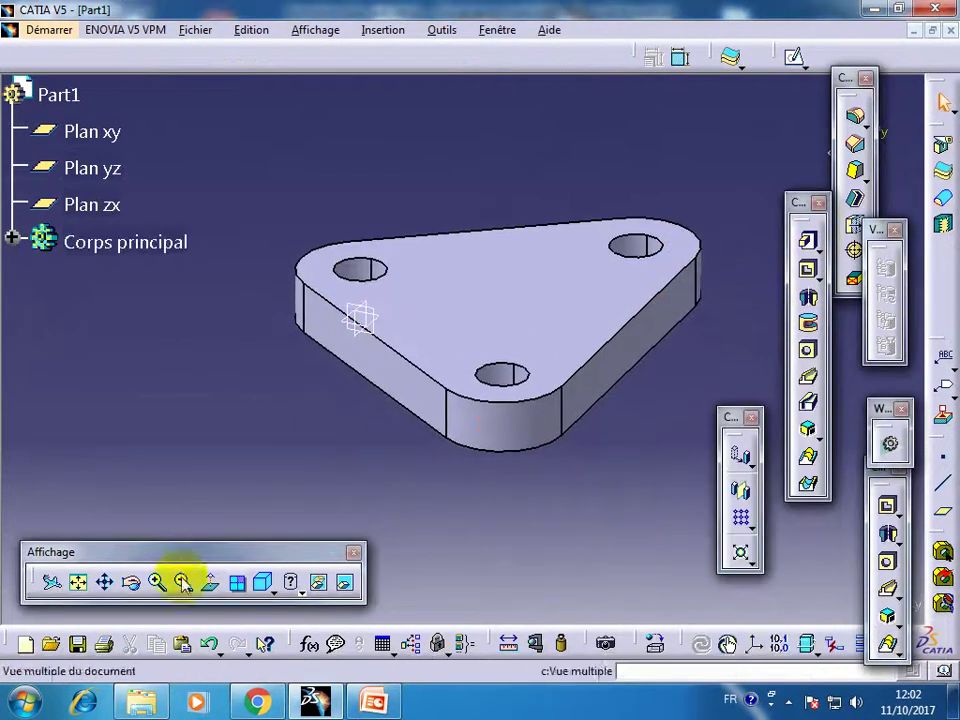
pyautogui.click(131, 582)
pyautogui.moveTo(268, 438)
pyautogui.mouseDown()
pyautogui.moveTo(403, 414)
pyautogui.moveTo(407, 568)
pyautogui.moveTo(461, 561)
pyautogui.moveTo(476, 575)
pyautogui.moveTo(525, 516)
pyautogui.moveTo(527, 561)
pyautogui.moveTo(311, 529)
pyautogui.moveTo(333, 566)
pyautogui.moveTo(311, 476)
pyautogui.moveTo(545, 595)
pyautogui.mouseUp()
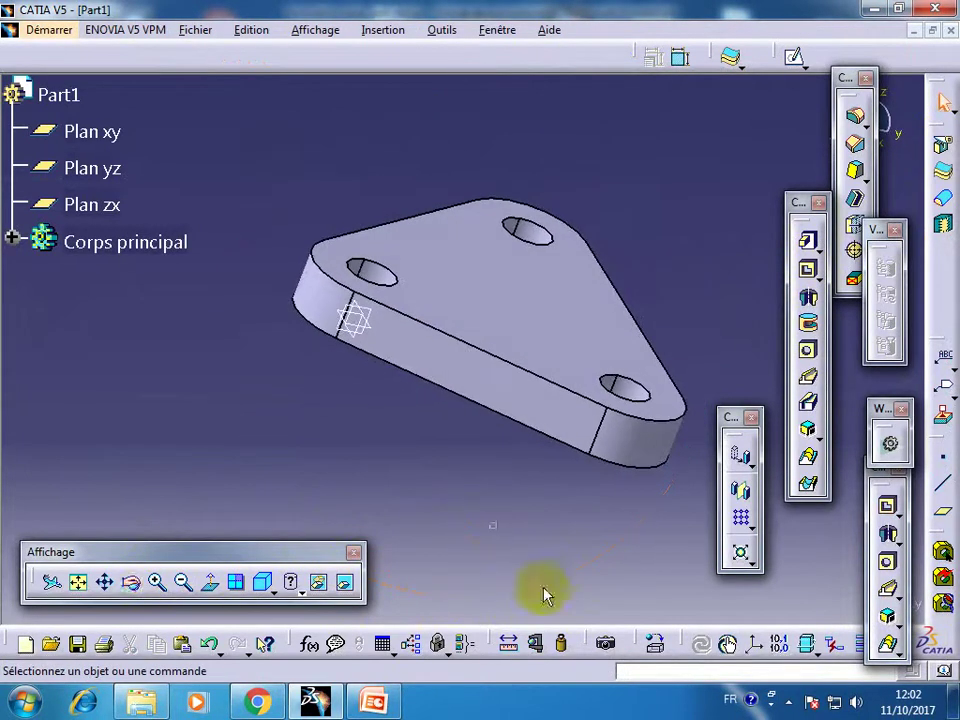
pyautogui.moveTo(302, 512); pyautogui.dragTo(225, 326, button='middle')
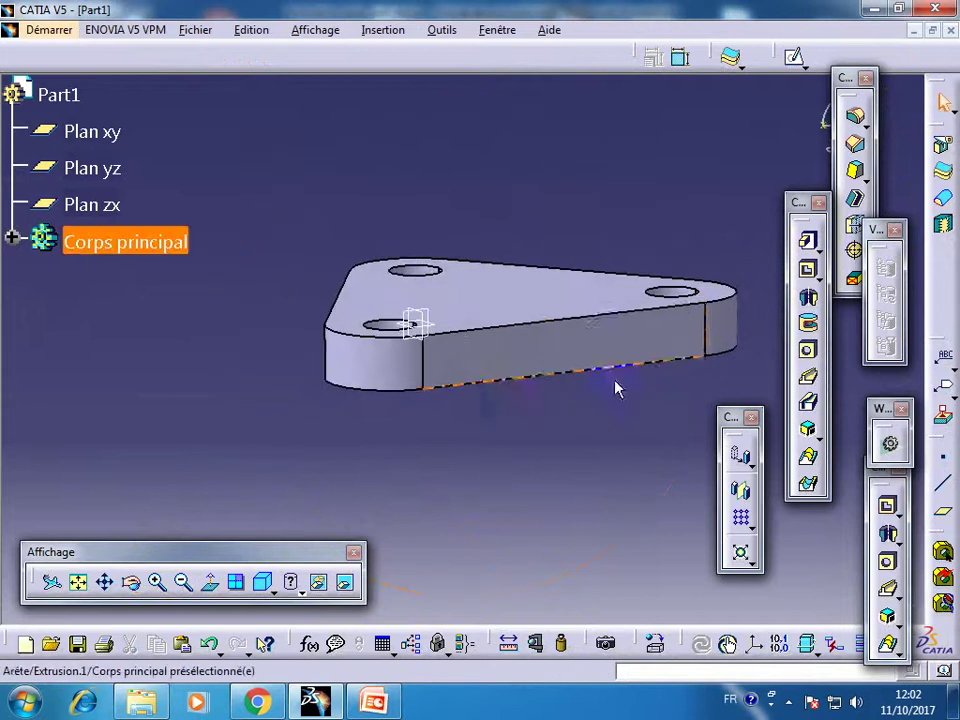
pyautogui.click(594, 353)
pyautogui.click(598, 353)
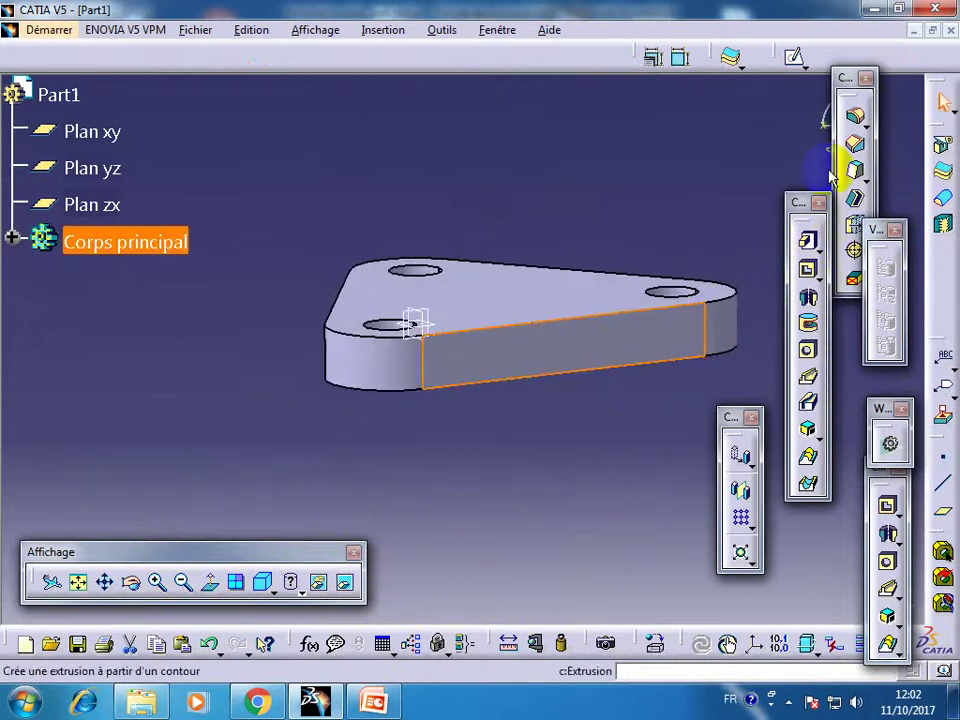
# Step: In the side-face sketch, draw a circle above the plate
pyautogui.click(792, 57)
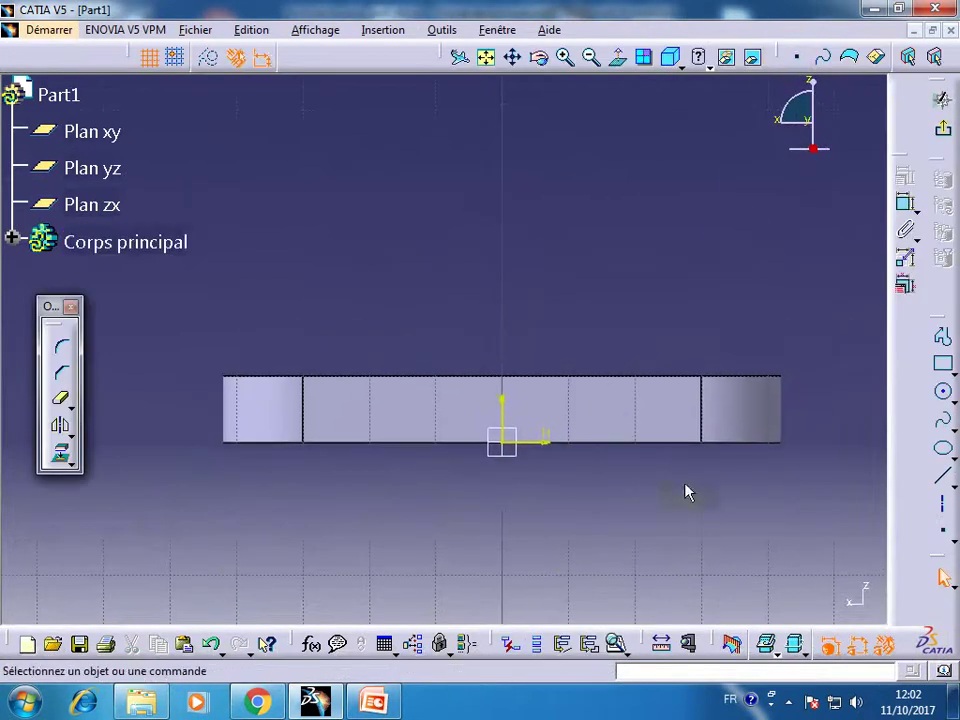
pyautogui.click(792, 704)
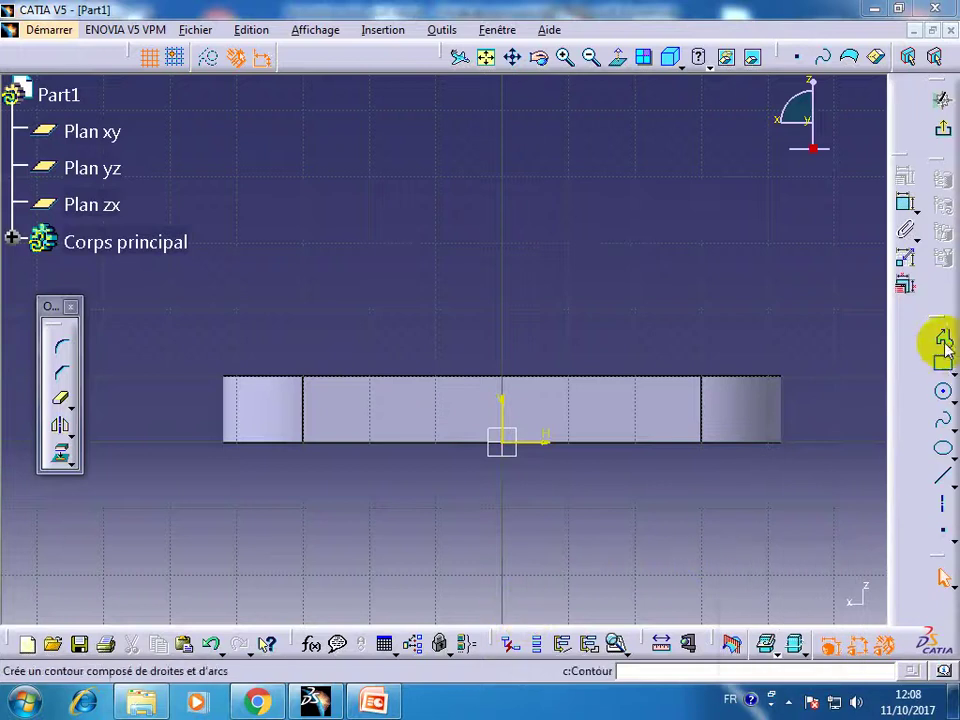
pyautogui.click(943, 340)
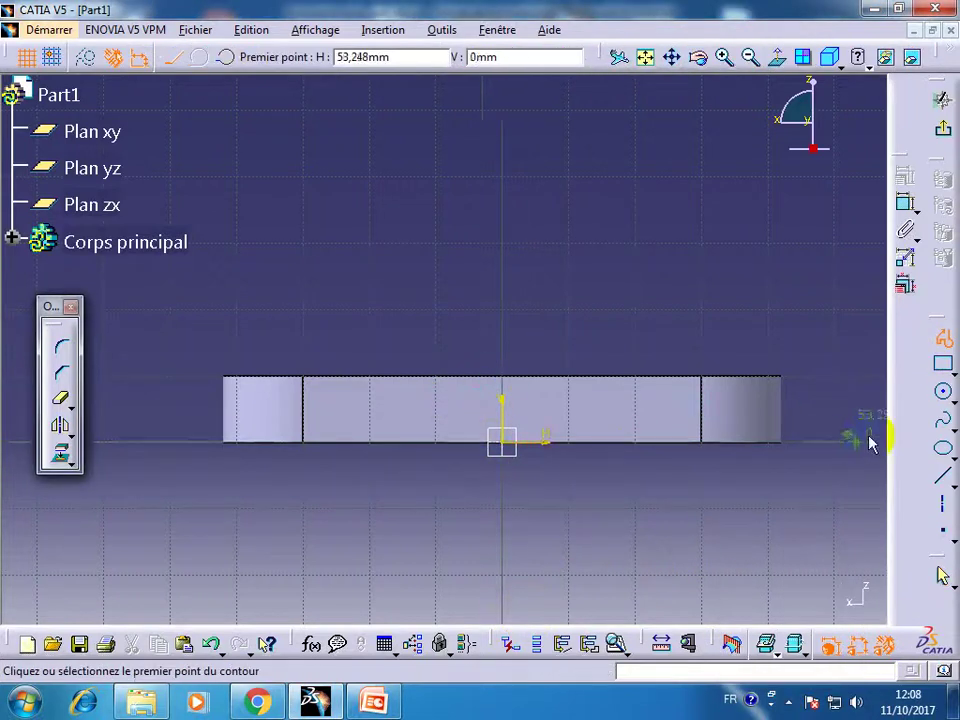
pyautogui.click(943, 392)
pyautogui.click(509, 181)
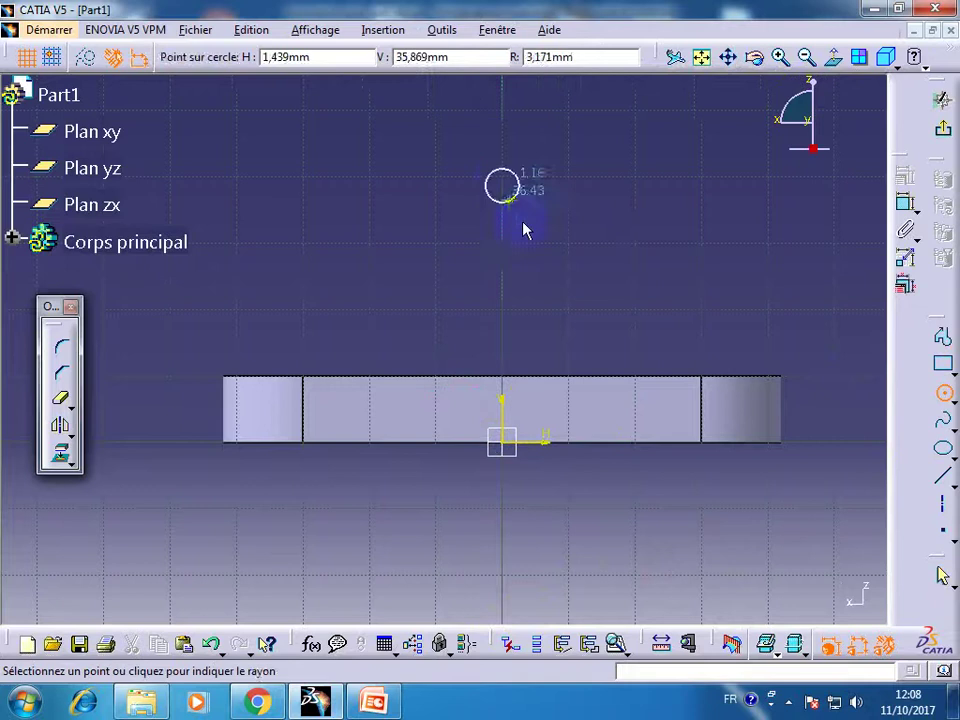
pyautogui.click(552, 245)
# Step: Dimension the circle as a radius of 20 mm
pyautogui.click(905, 205)
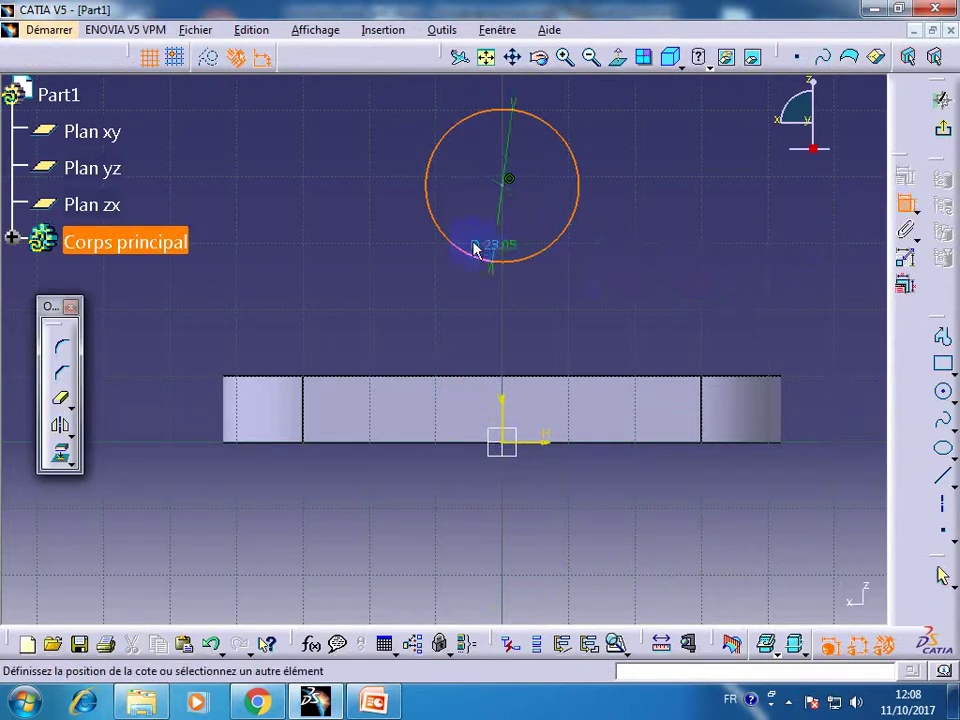
pyautogui.click(649, 186)
pyautogui.doubleClick(648, 185)
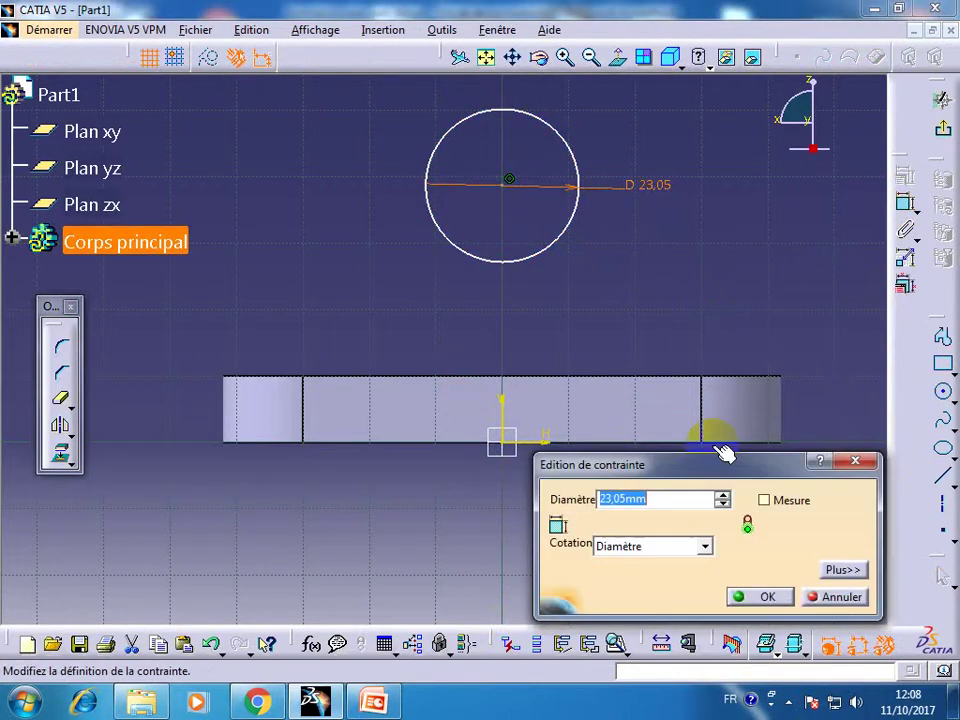
pyautogui.click(705, 546)
pyautogui.click(661, 566)
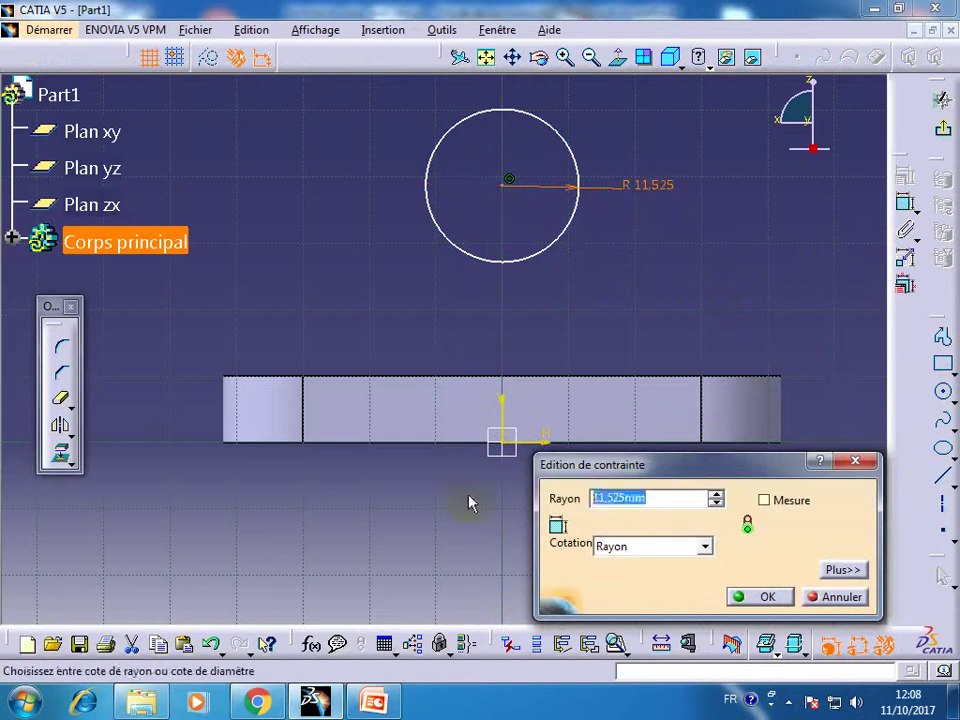
pyautogui.write('20')
pyautogui.press('Return')
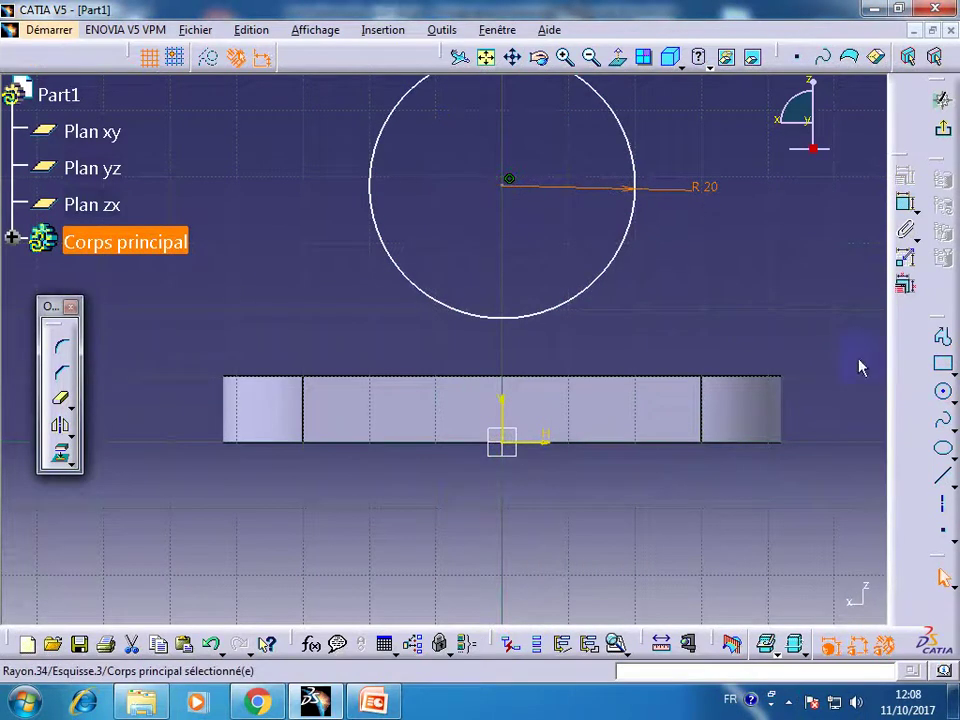
# Step: Constrain the circle's centre 22 mm from the plate's edge
pyautogui.click(906, 203)
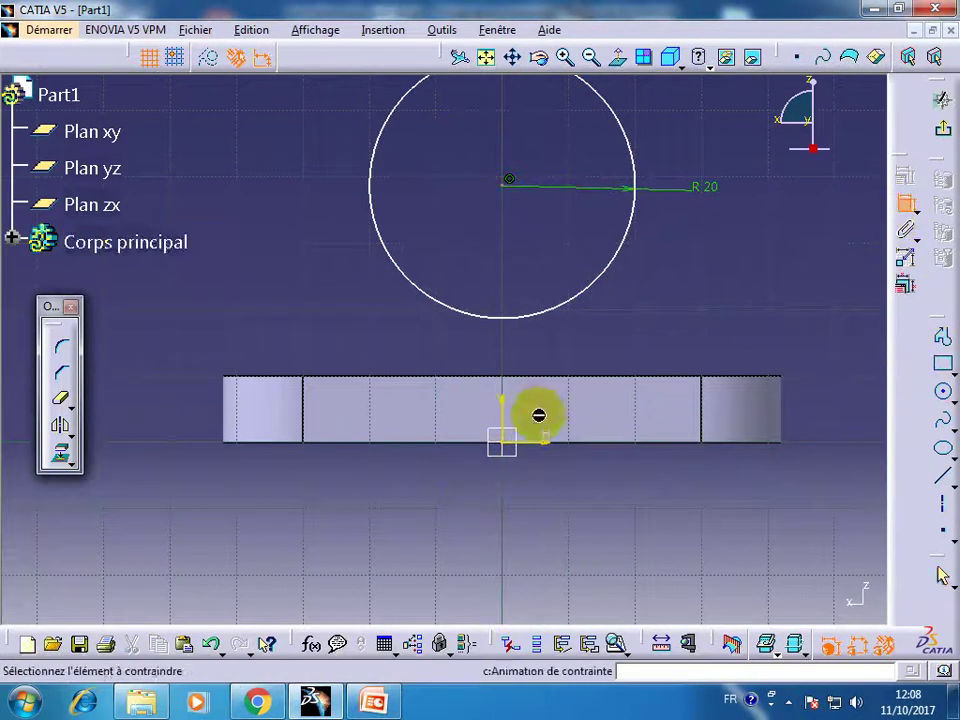
pyautogui.click(510, 190)
pyautogui.click(666, 285)
pyautogui.doubleClick(668, 284)
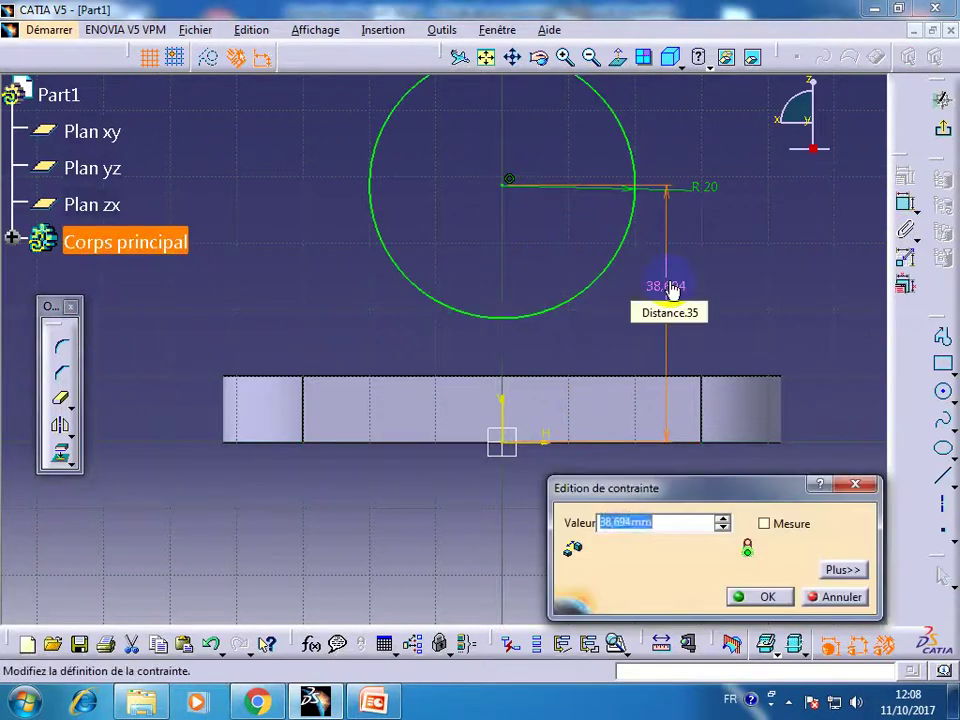
pyautogui.write('22')
pyautogui.press('Return')
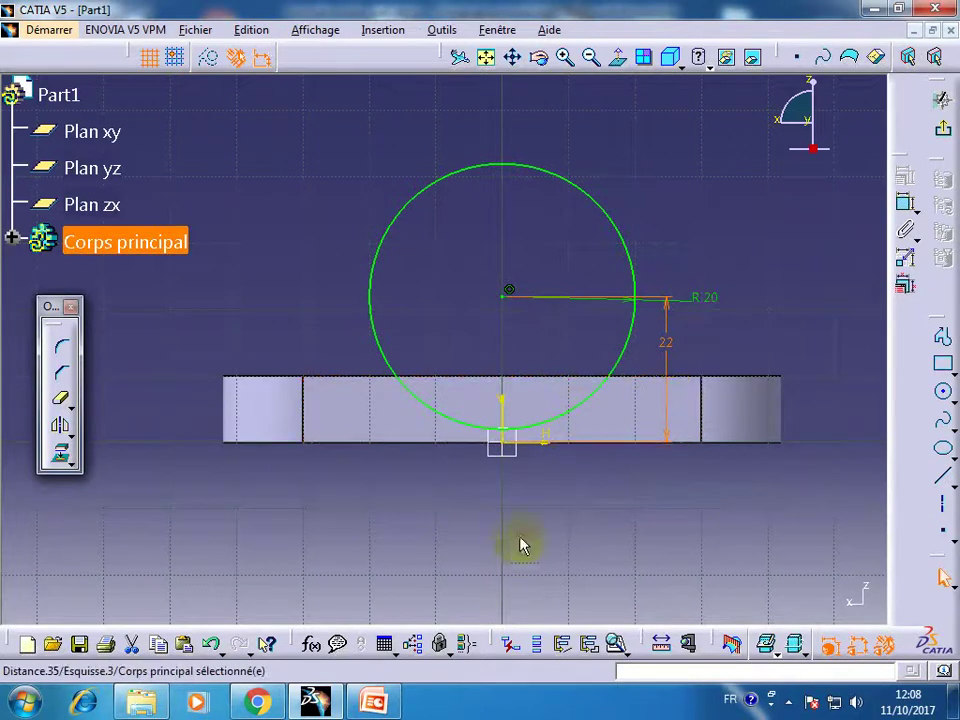
pyautogui.click(373, 702)
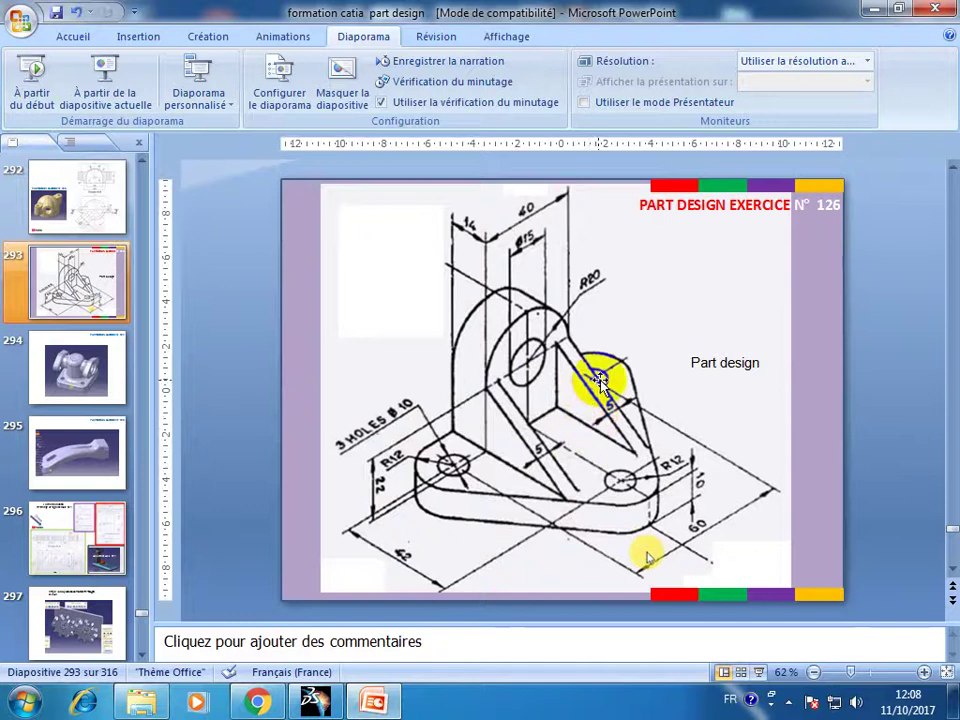
pyautogui.click(315, 702)
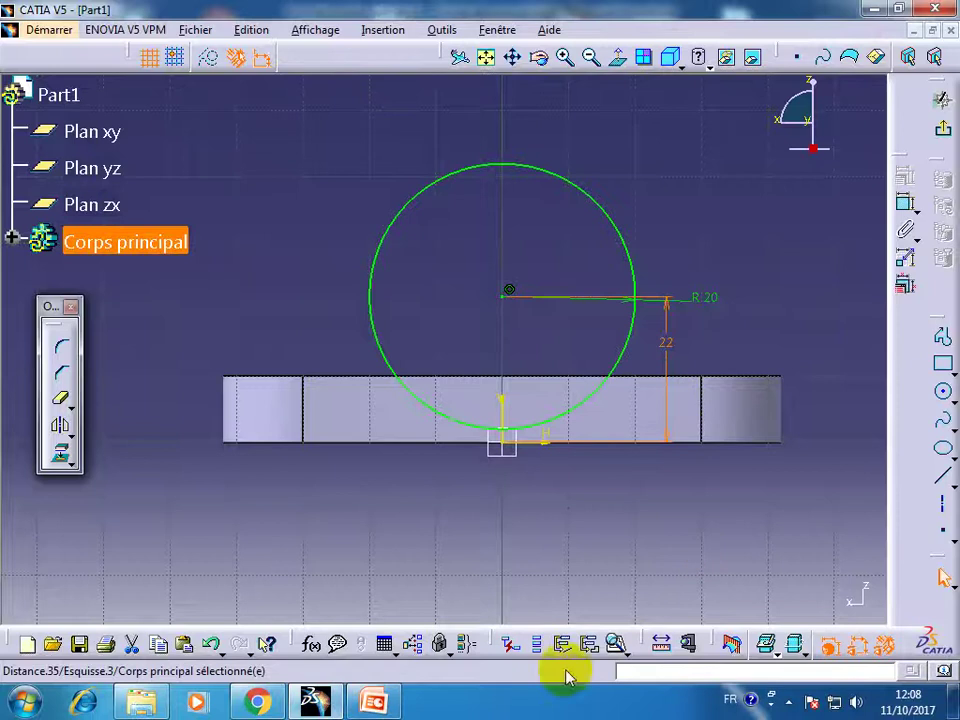
# Step: Apply the 22 mm distance from the circle's centre to the plate's top edge
pyautogui.click(790, 708)
pyautogui.click(792, 665)
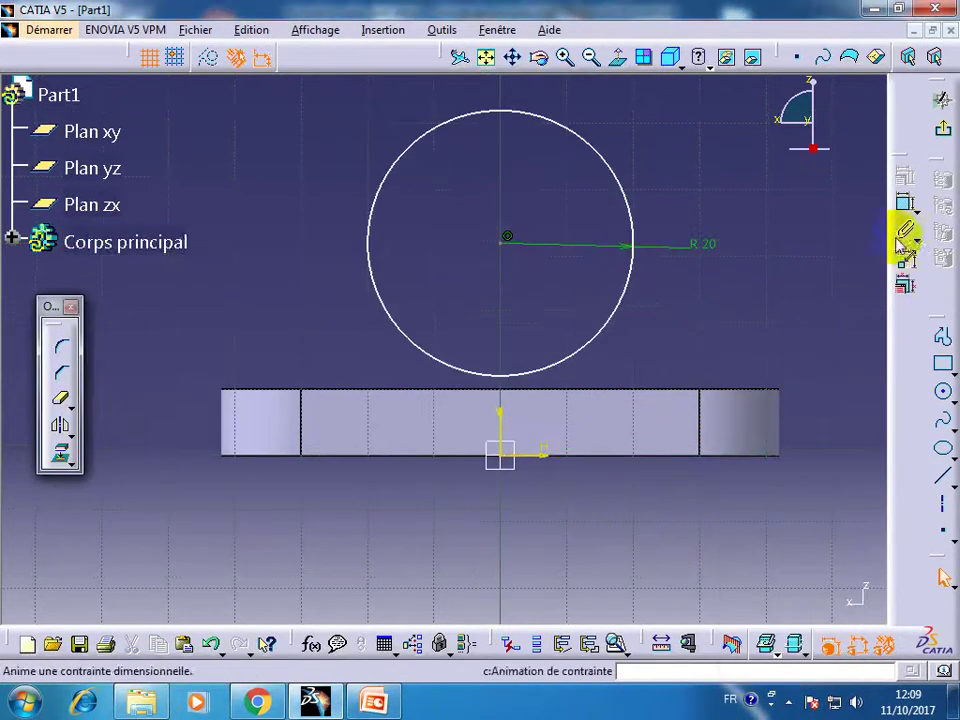
pyautogui.click(905, 203)
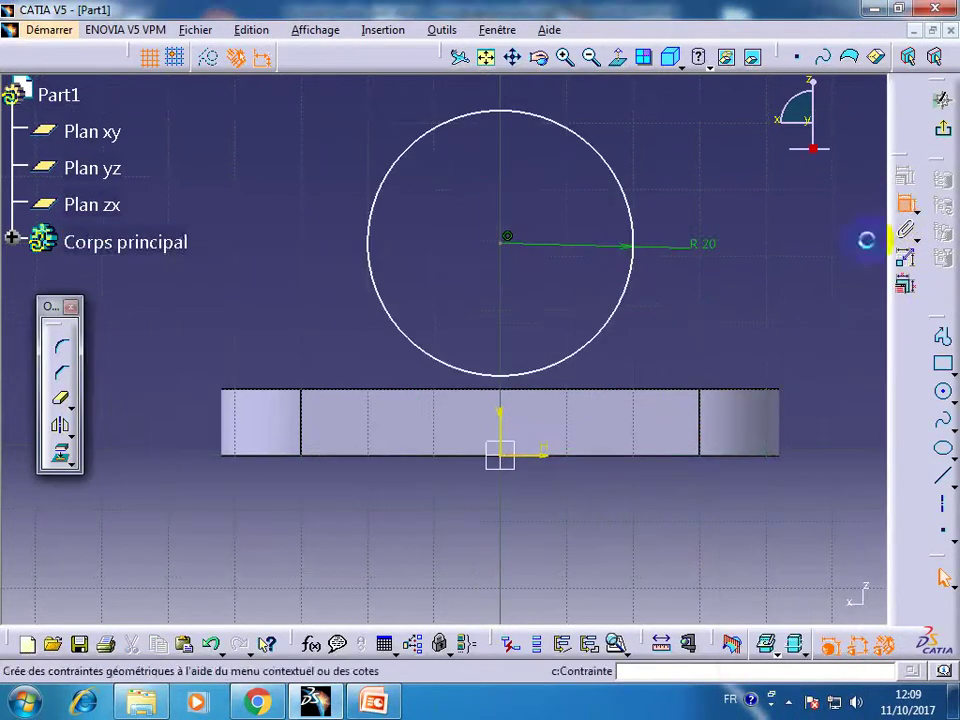
pyautogui.click(508, 240)
pyautogui.click(671, 312)
pyautogui.doubleClick(673, 315)
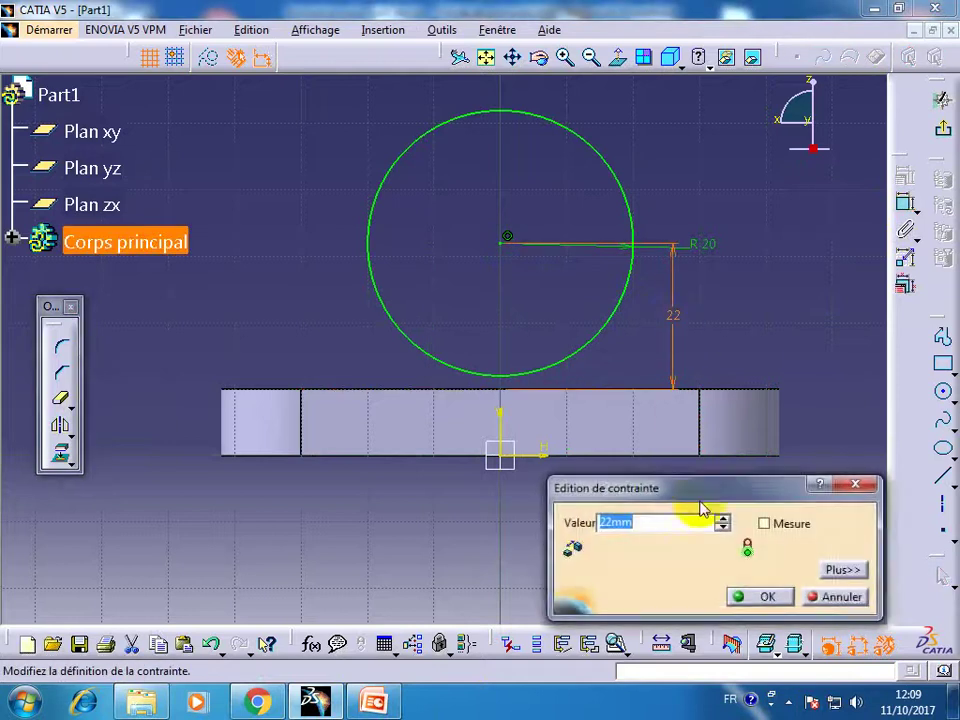
pyautogui.click(757, 596)
# Step: Draw an open three-segment profile around the circle, down to the plate and back up
pyautogui.click(943, 338)
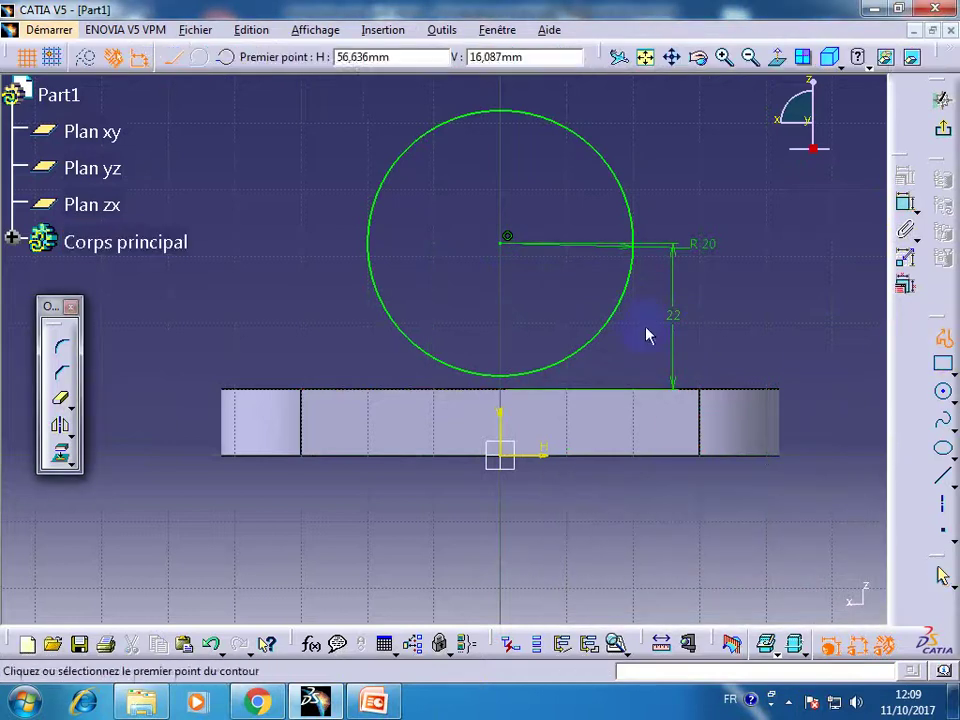
pyautogui.click(348, 178)
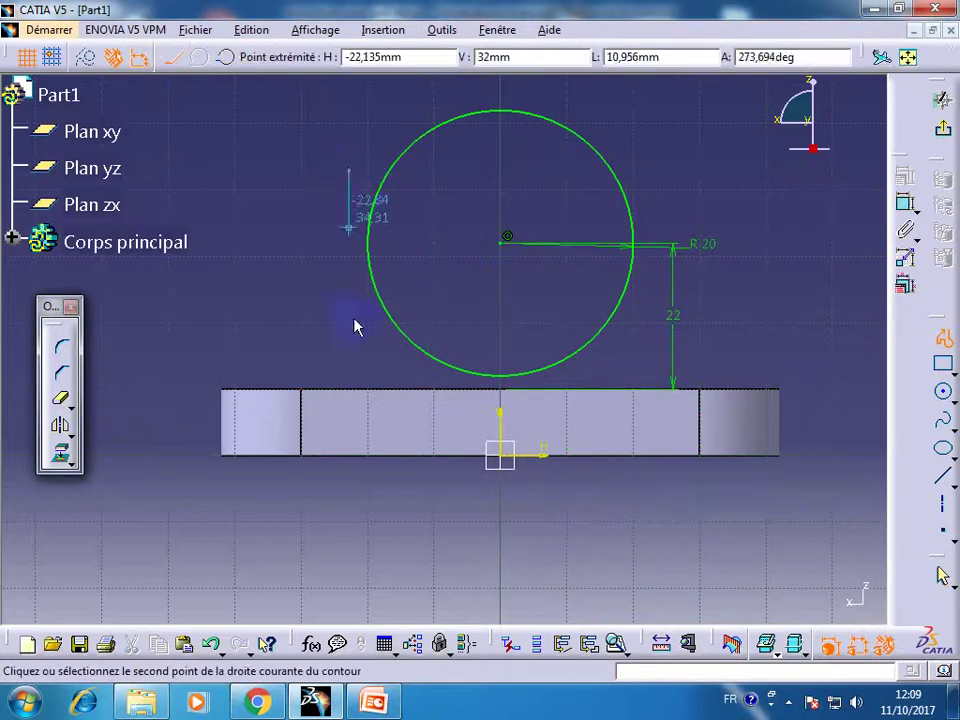
pyautogui.click(359, 396)
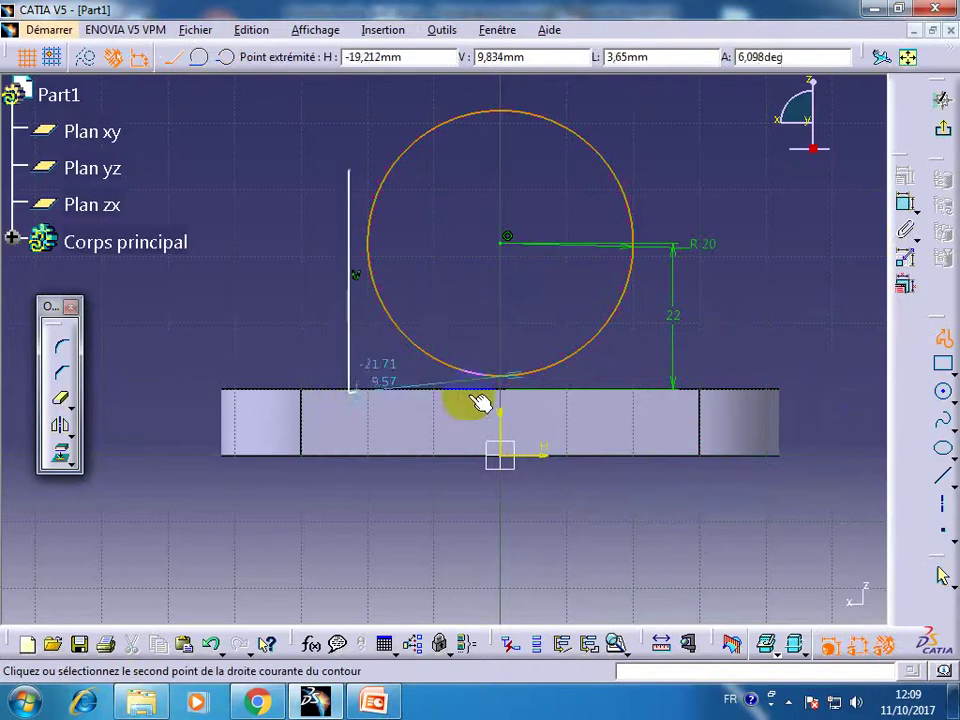
pyautogui.click(645, 393)
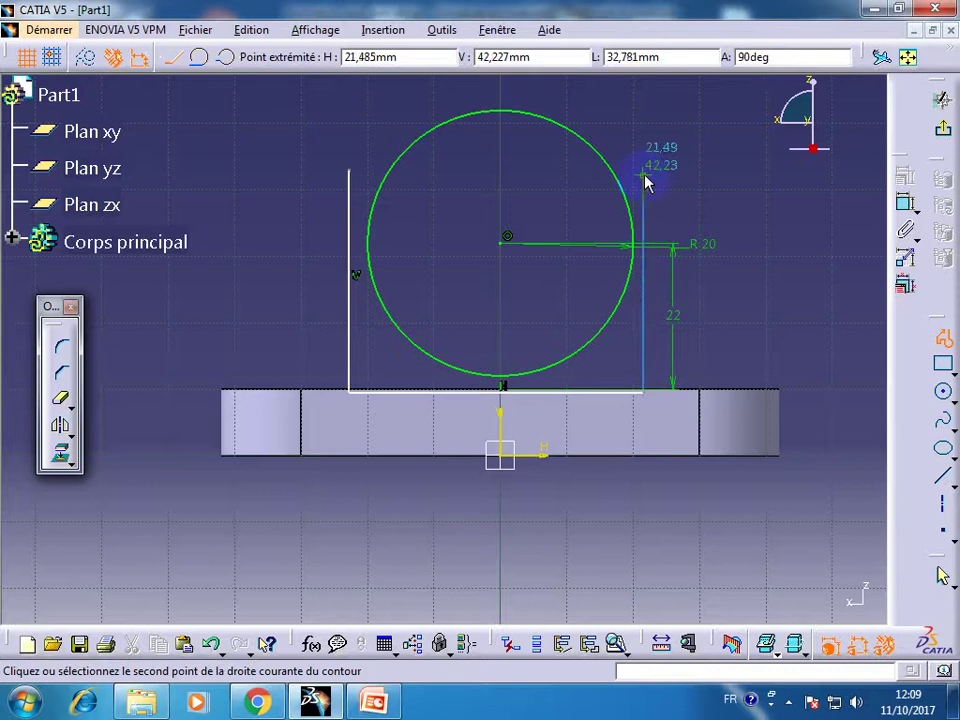
pyautogui.doubleClick(640, 175)
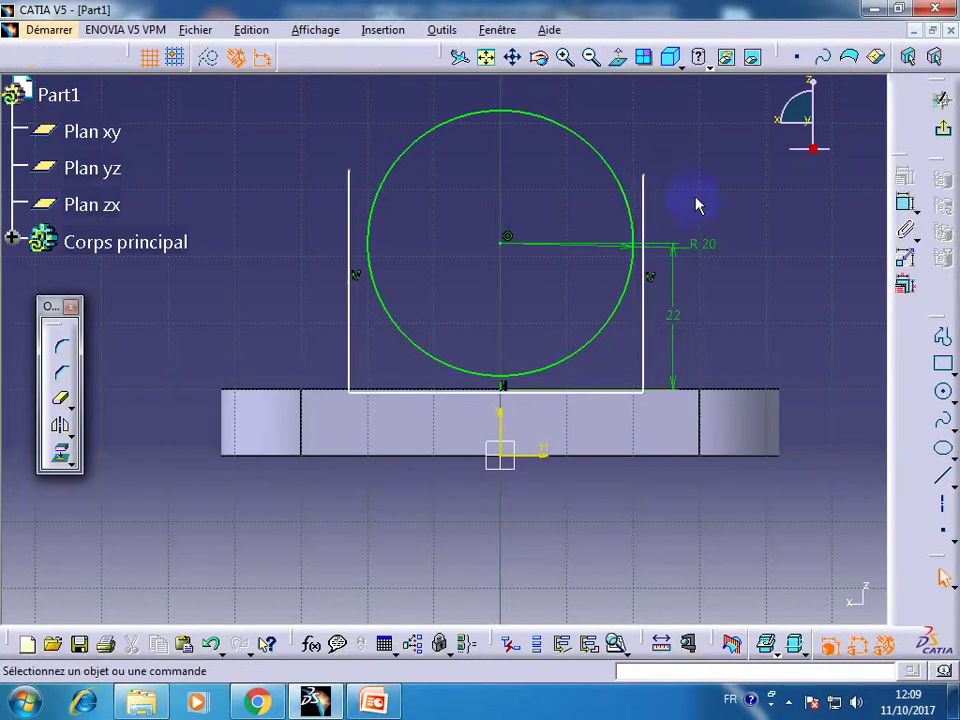
# Step: Make the right and left vertical lines tangent to the circle
pyautogui.click(641, 210)
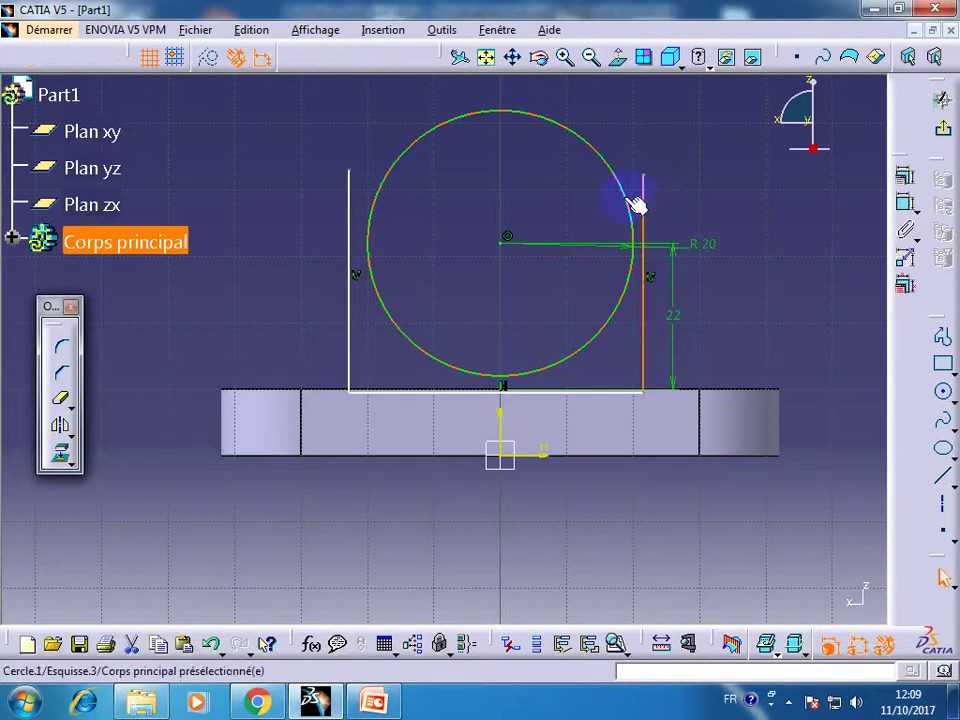
pyautogui.click(903, 177)
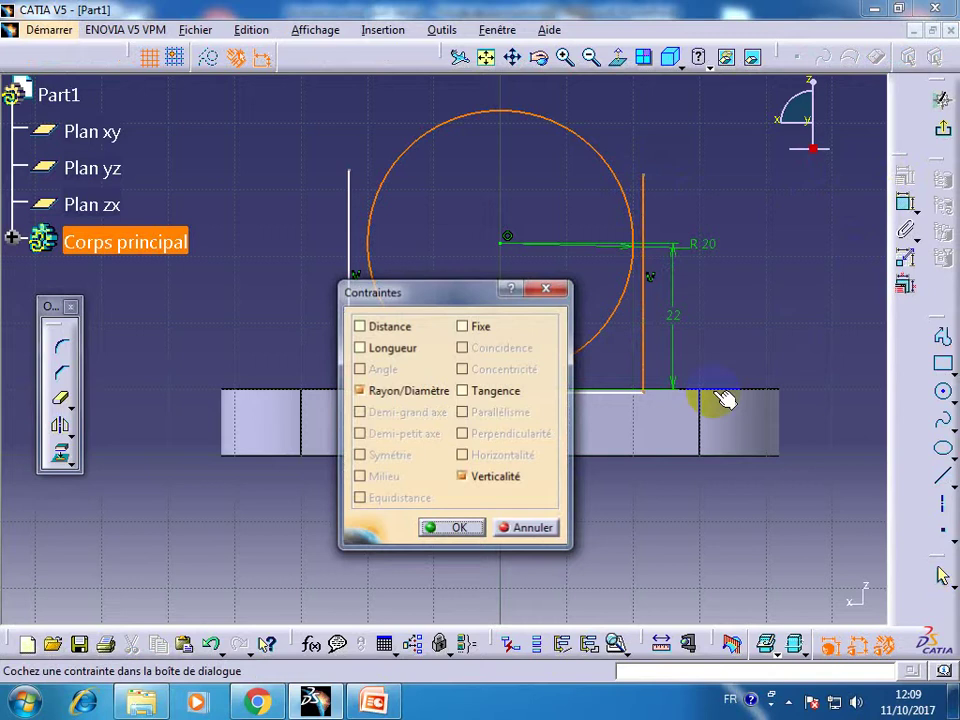
pyautogui.click(489, 391)
pyautogui.click(452, 528)
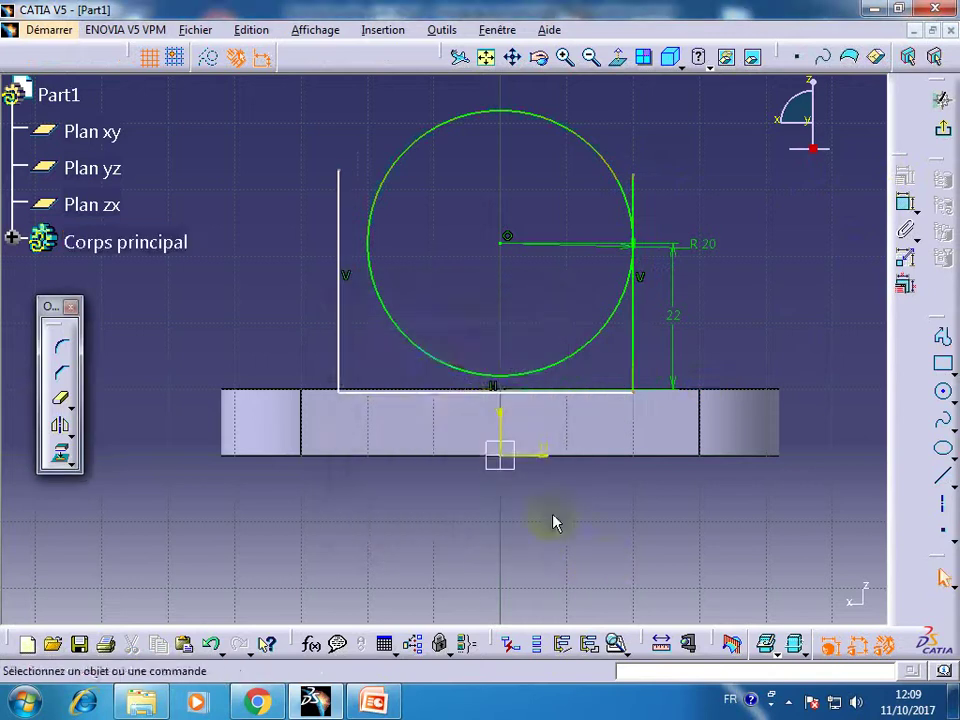
pyautogui.keyDown('ctrl'); pyautogui.click(378, 253); pyautogui.keyUp('ctrl')
pyautogui.click(903, 177)
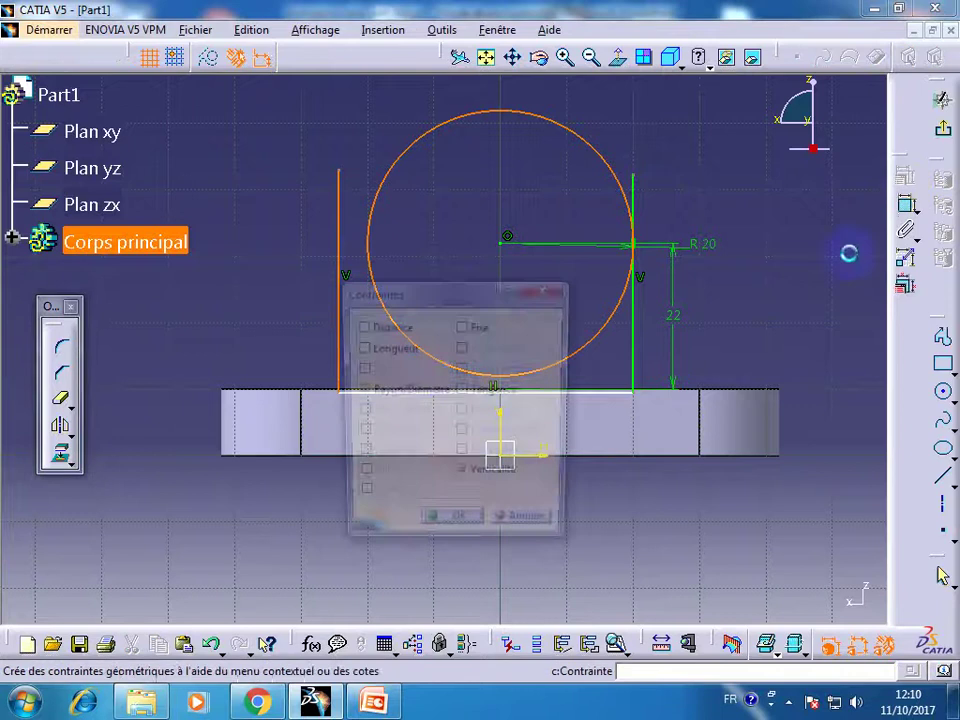
pyautogui.click(490, 391)
pyautogui.click(452, 528)
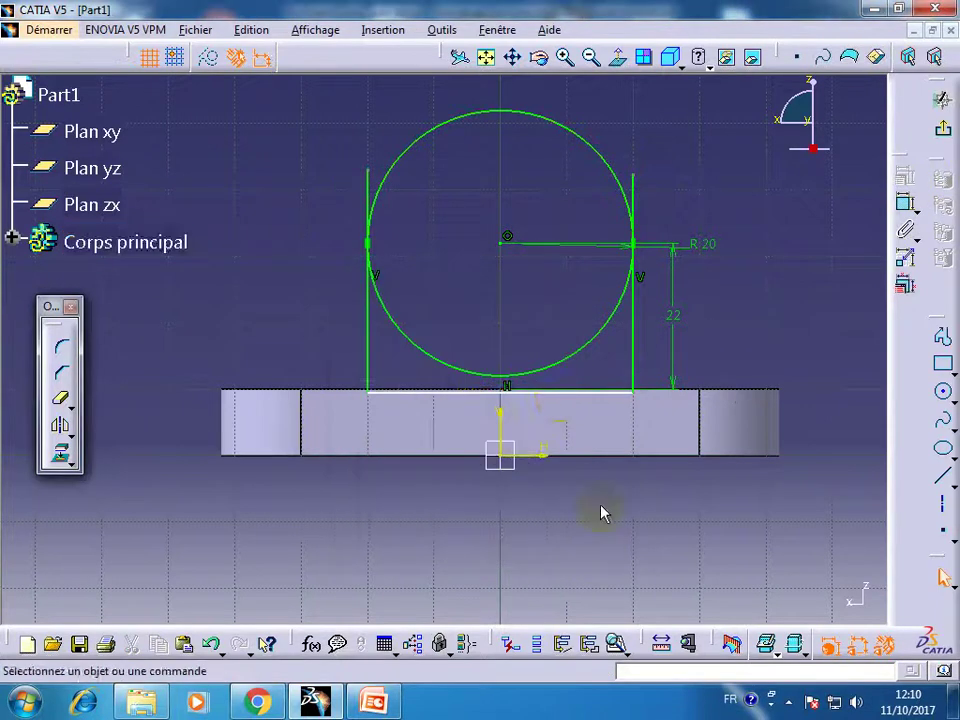
pyautogui.click(560, 392)
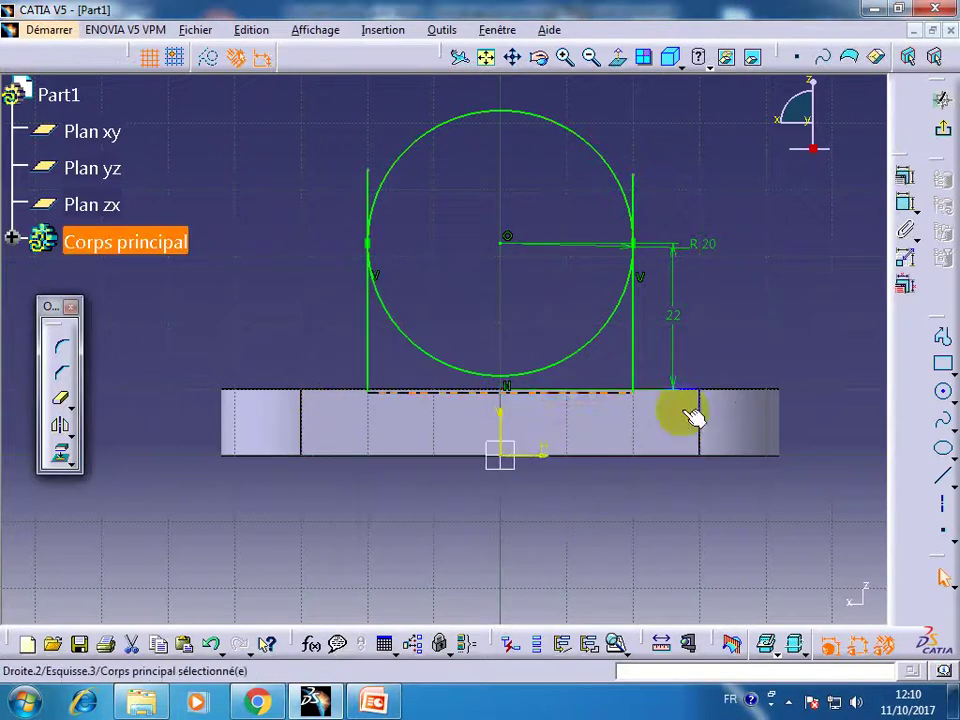
# Step: Make the profile's bottom line coincide with the plate edge
pyautogui.click(903, 177)
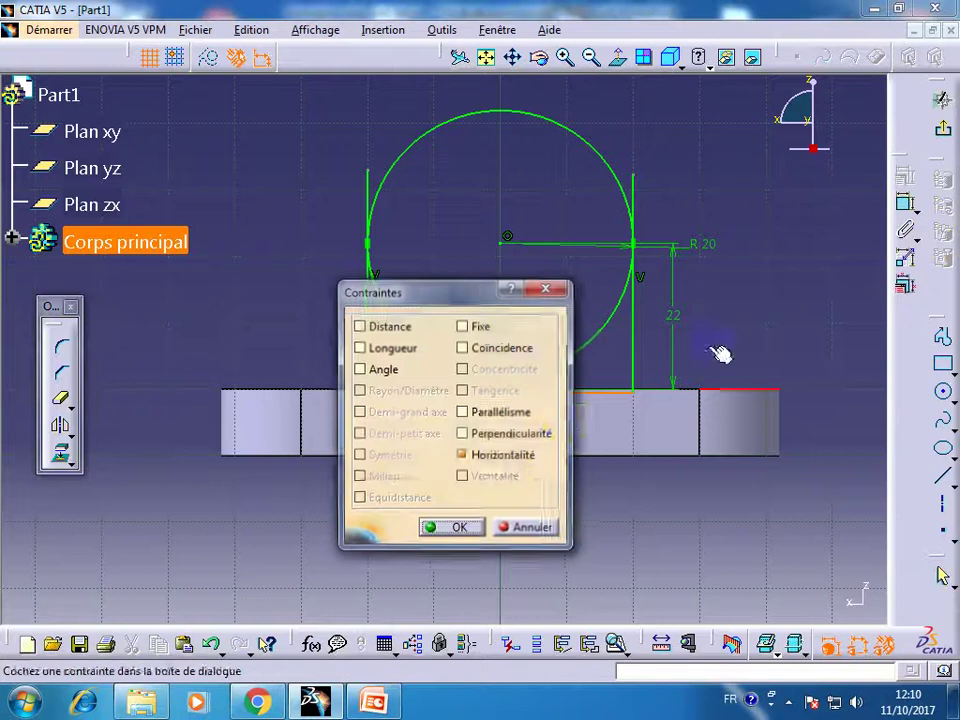
pyautogui.click(489, 347)
pyautogui.click(465, 528)
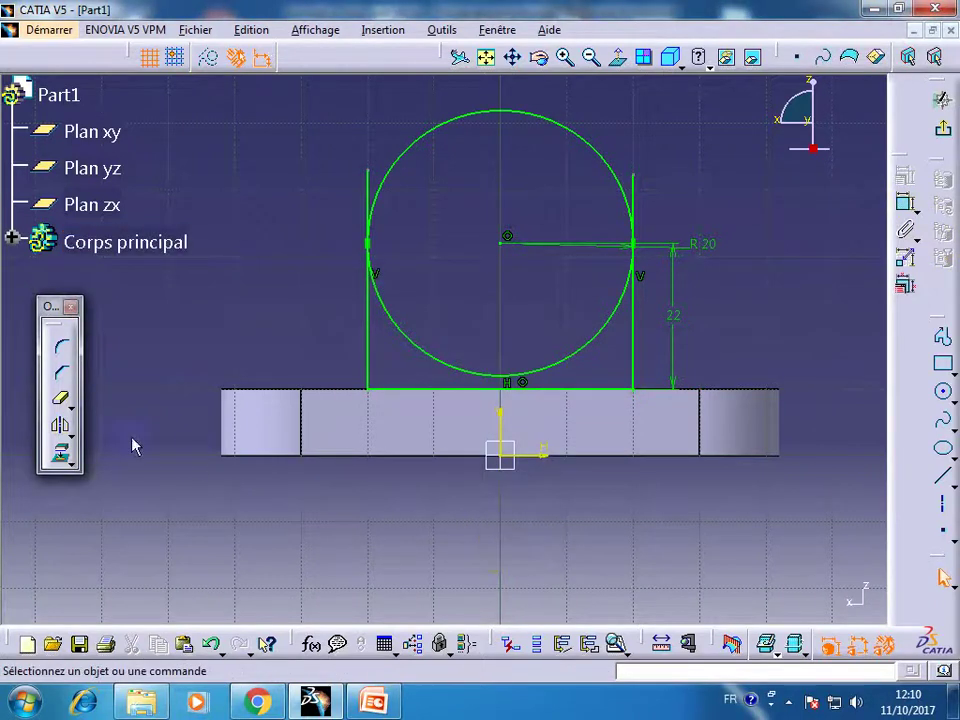
# Step: Trim the excess line and the circle's lower arc into an arch, then exit the sketch
pyautogui.click(62, 400)
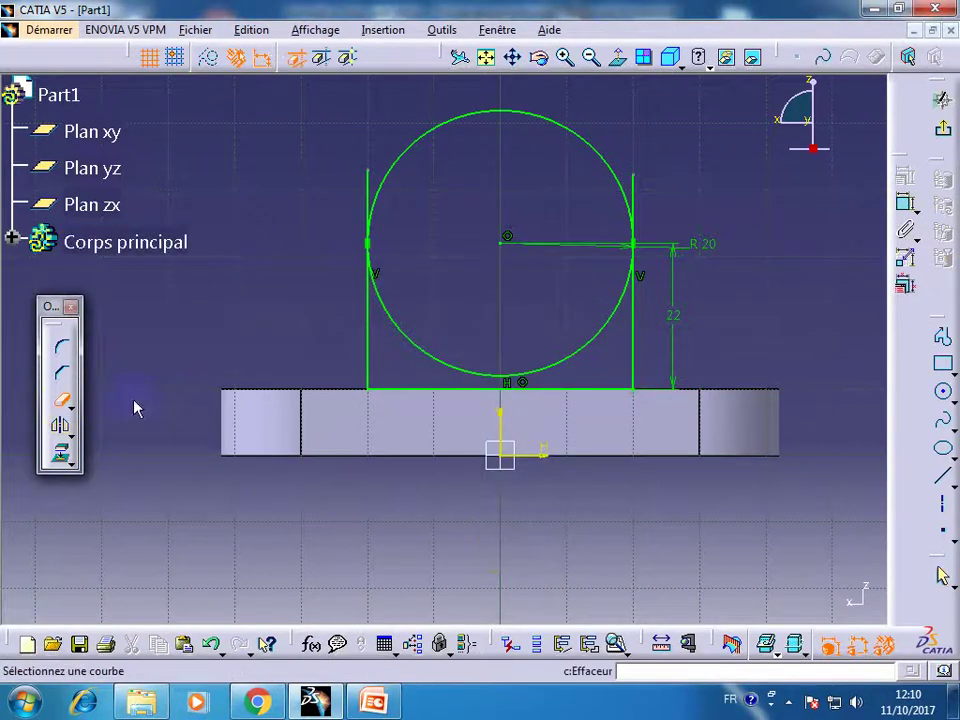
pyautogui.click(370, 190)
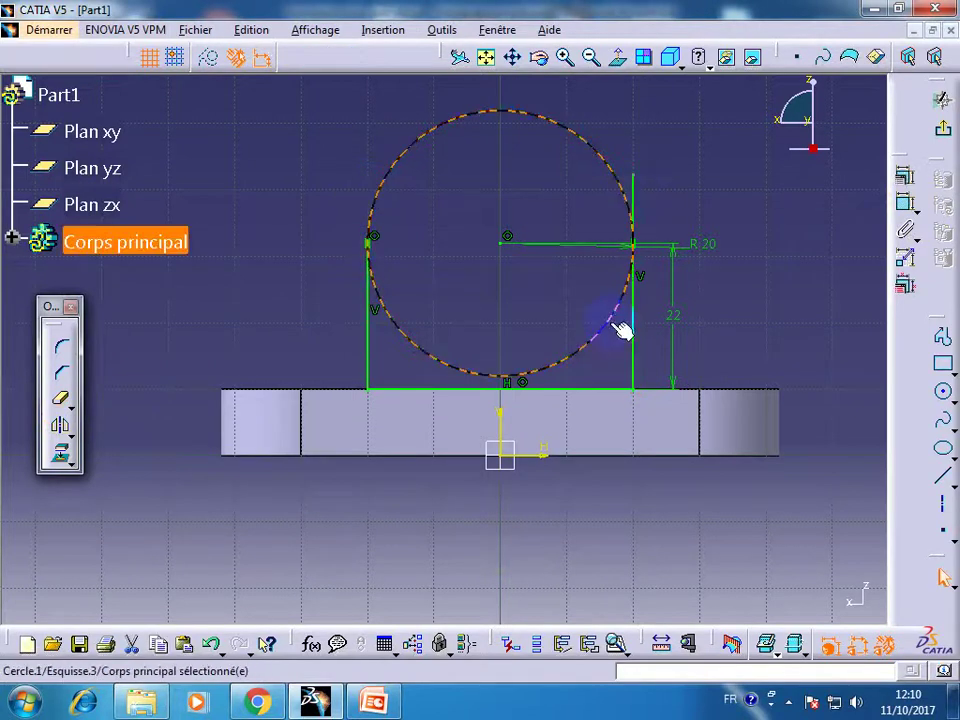
pyautogui.click(62, 405)
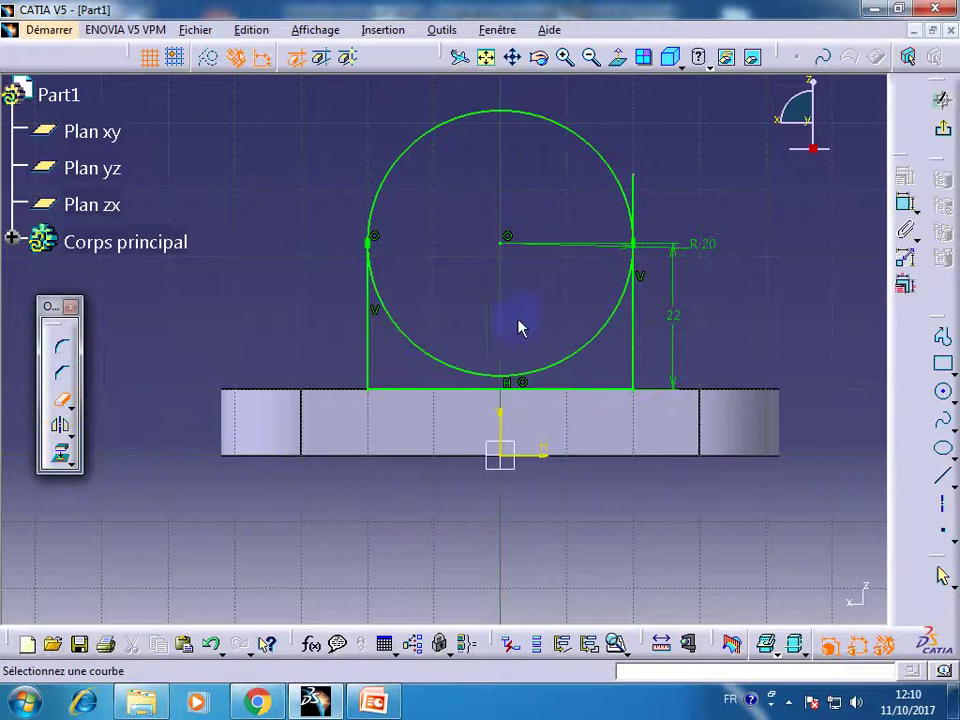
pyautogui.click(574, 366)
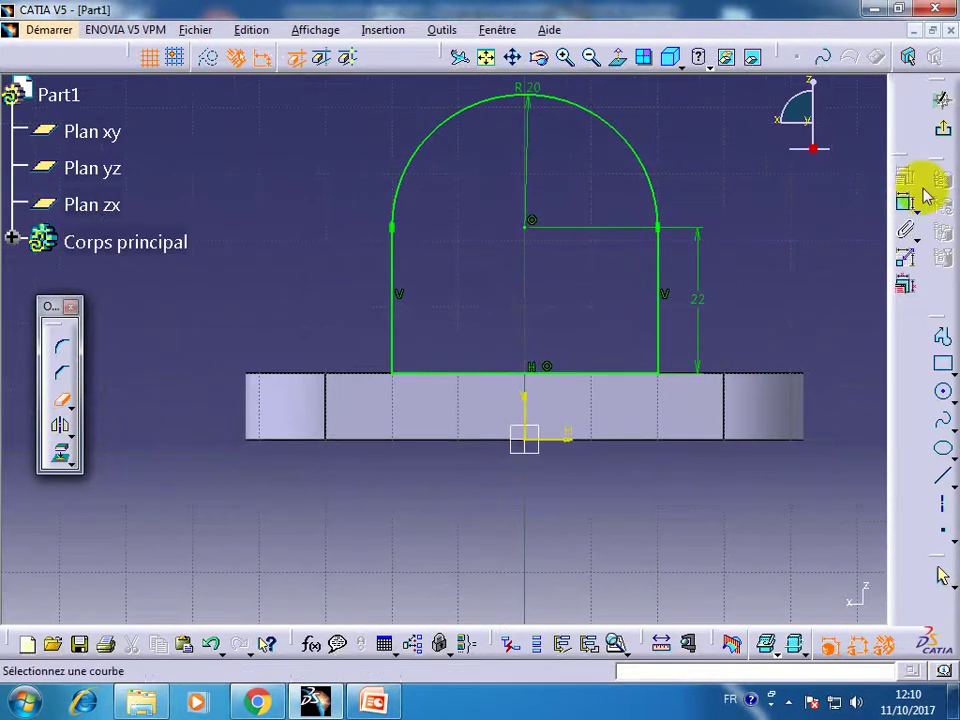
pyautogui.click(942, 128)
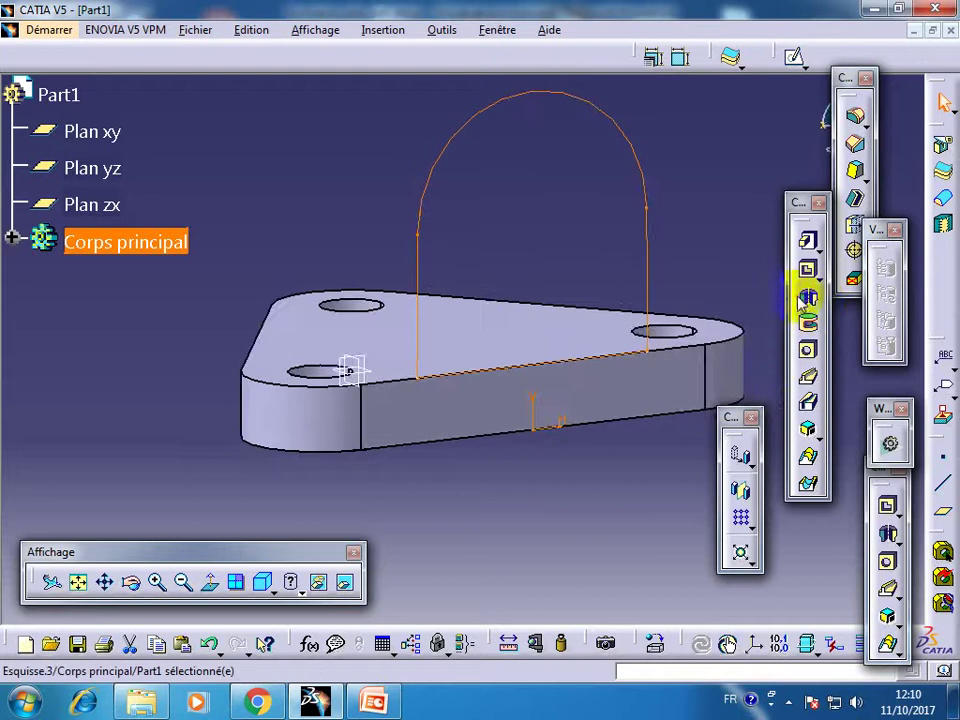
# Step: Pad the arch profile 10 mm in the reversed direction to form the upright
pyautogui.click(807, 241)
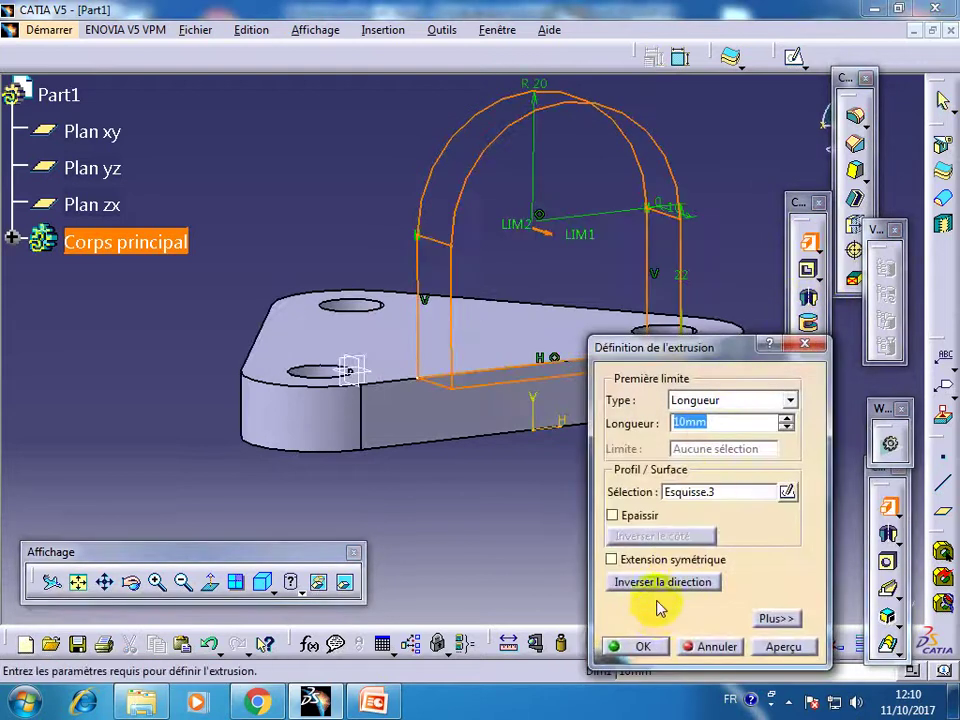
pyautogui.click(655, 584)
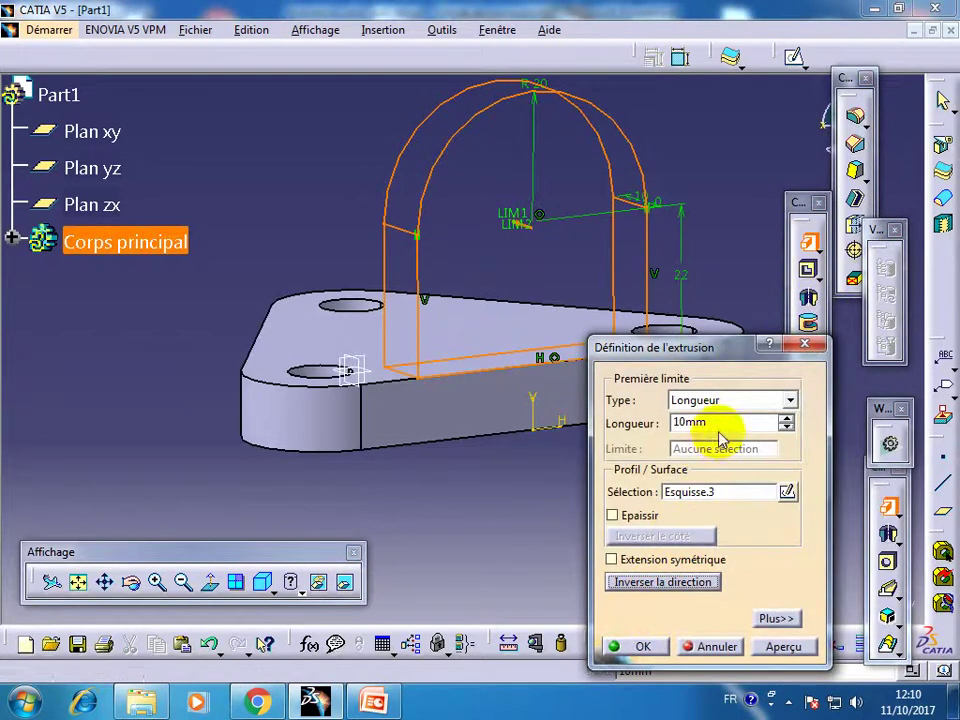
pyautogui.click(643, 646)
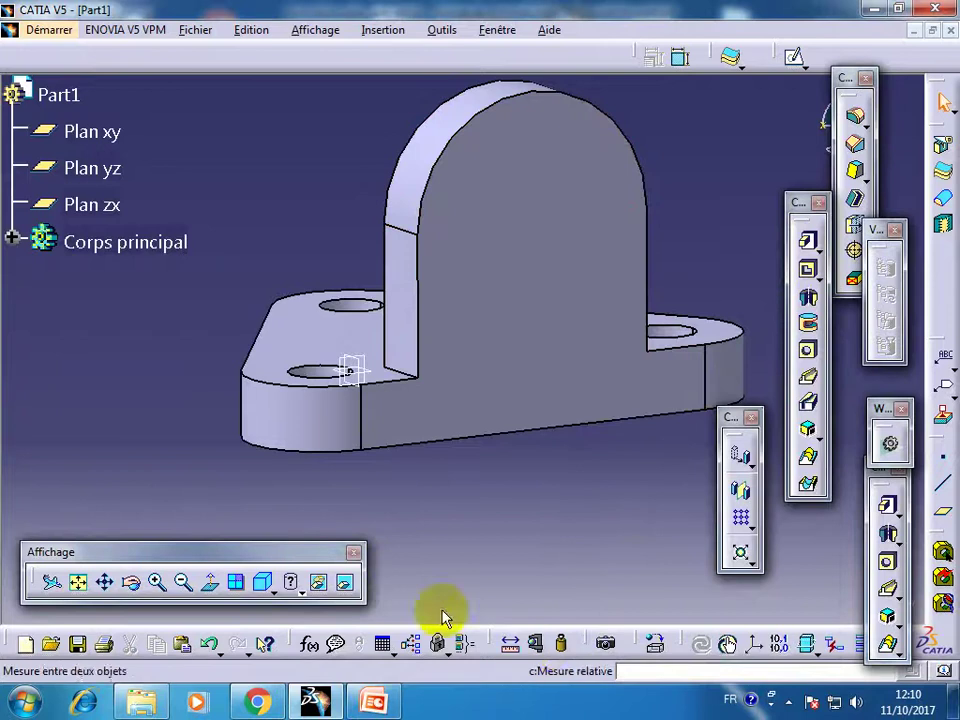
pyautogui.moveTo(143, 535)
pyautogui.mouseDown()
pyautogui.moveTo(476, 433)
pyautogui.moveTo(574, 542)
pyautogui.moveTo(594, 476)
pyautogui.moveTo(440, 347)
pyautogui.mouseUp()
pyautogui.click(440, 347)
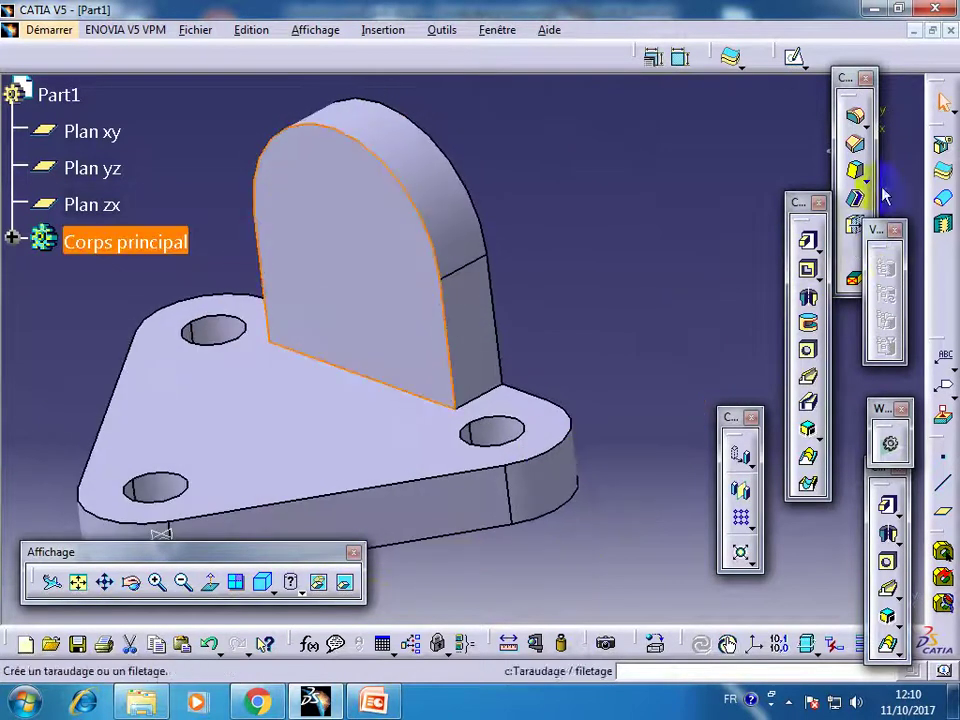
# Step: On the upright's face, sketch a circle concentric with the arch's rounded top
pyautogui.click(797, 58)
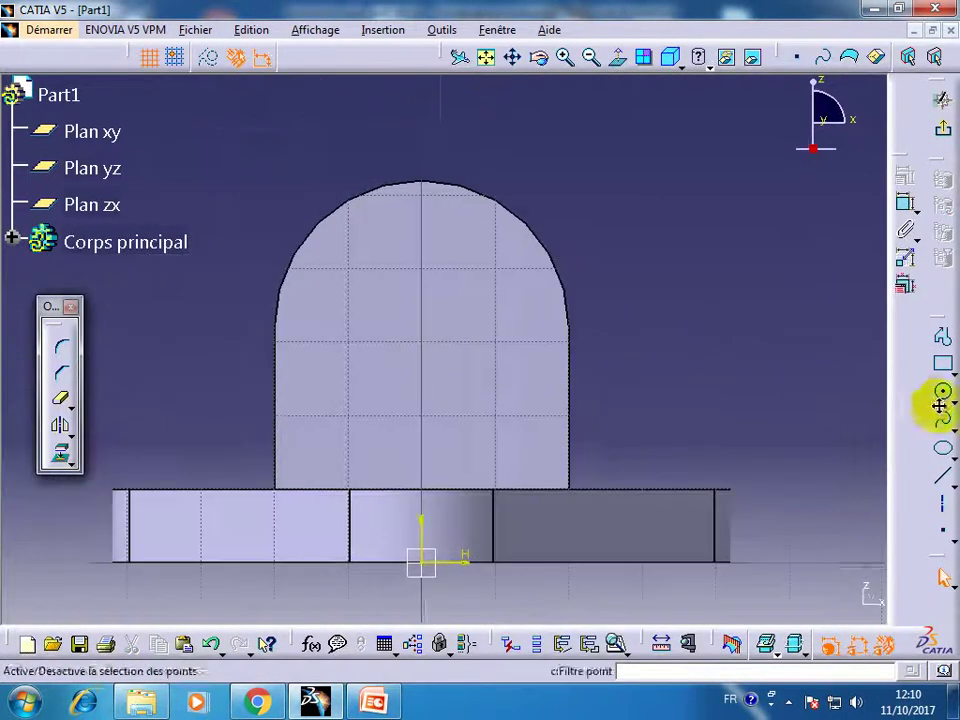
pyautogui.click(943, 393)
pyautogui.click(458, 303)
pyautogui.click(497, 352)
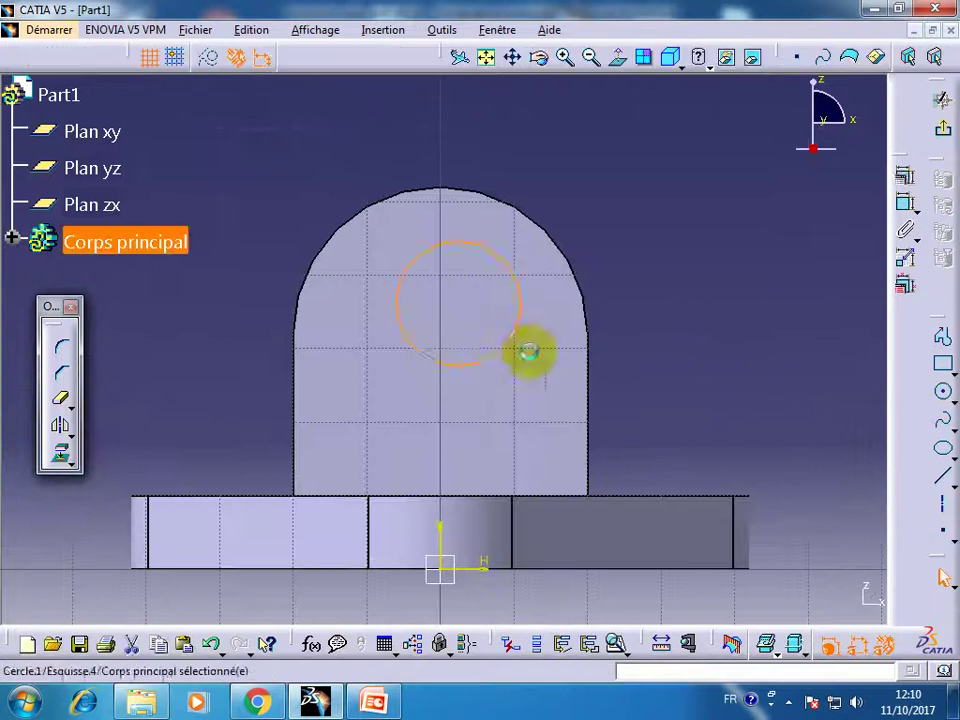
pyautogui.click(556, 238)
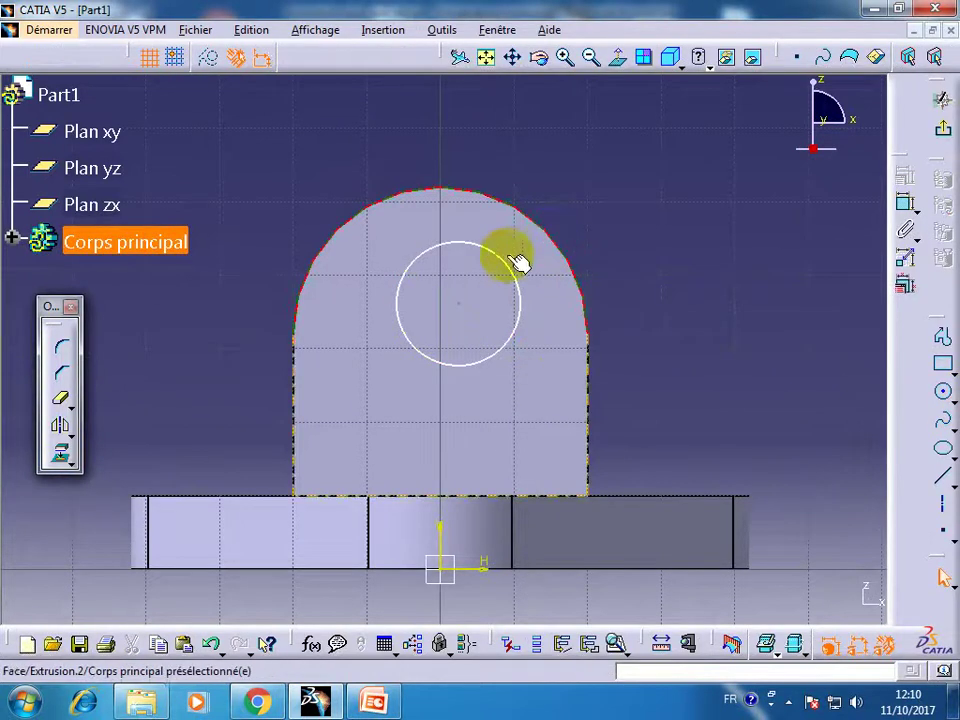
pyautogui.keyDown('ctrl'); pyautogui.click(511, 266); pyautogui.keyUp('ctrl')
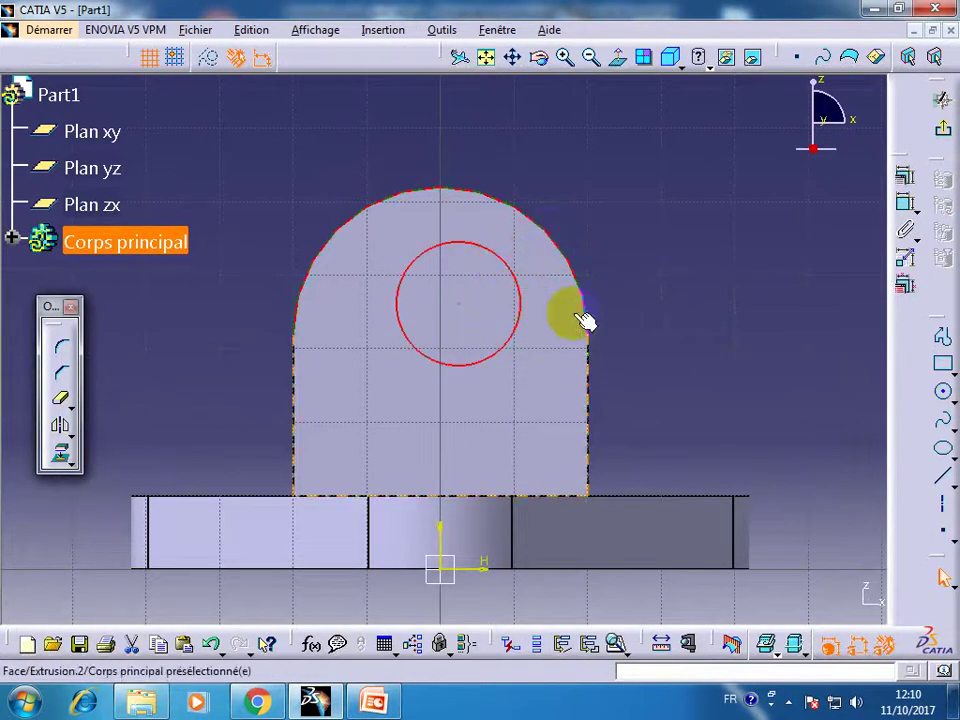
pyautogui.click(905, 202)
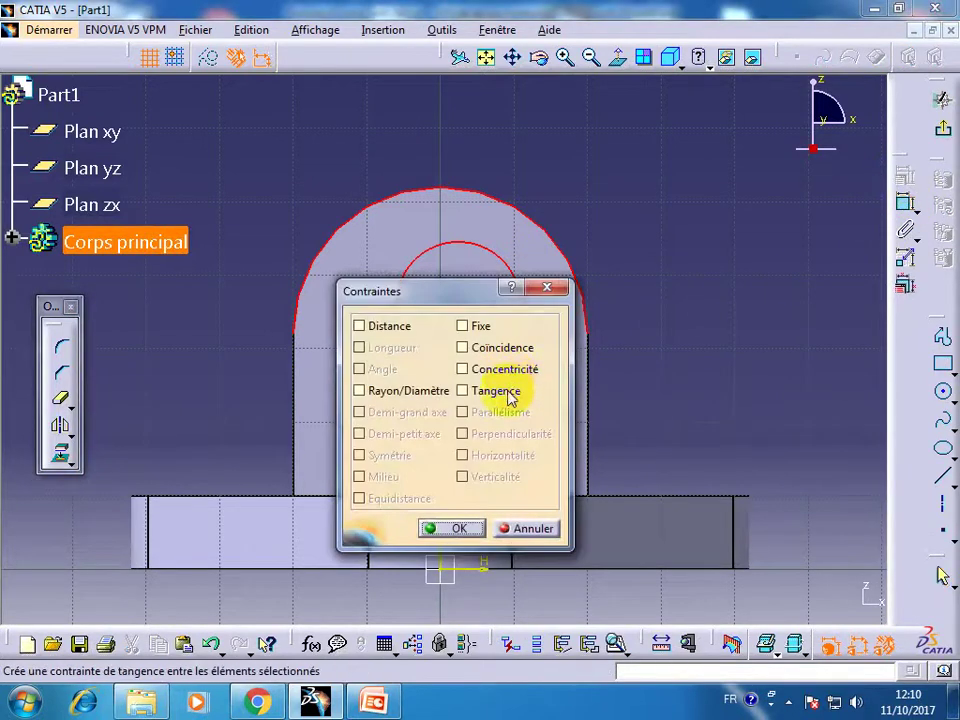
pyautogui.click(505, 370)
pyautogui.click(451, 528)
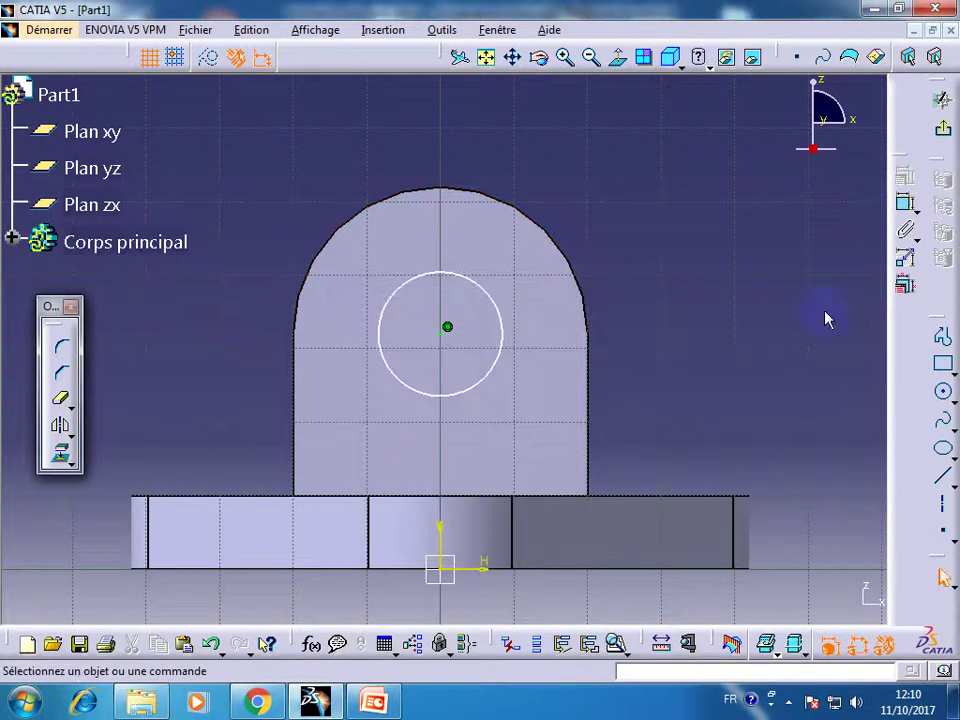
pyautogui.click(378, 702)
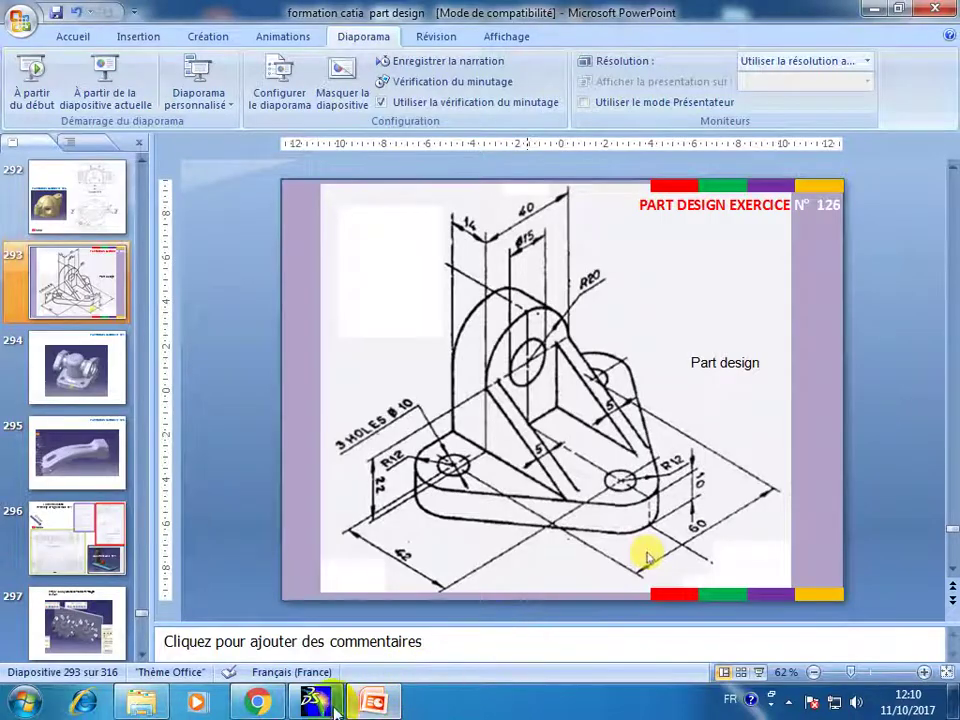
pyautogui.hotkey('alt', 'Tab')
pyautogui.click(903, 230)
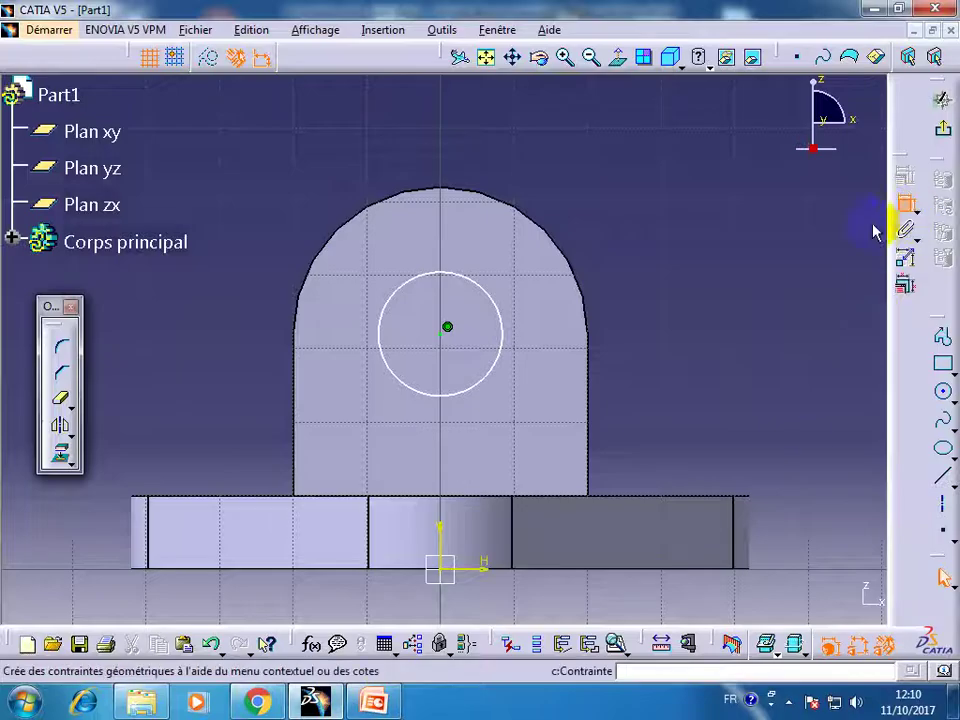
# Step: Dimension the upright's circle as a 15 mm diameter and exit the sketcher
pyautogui.click(505, 323)
pyautogui.click(686, 304)
pyautogui.doubleClick(696, 302)
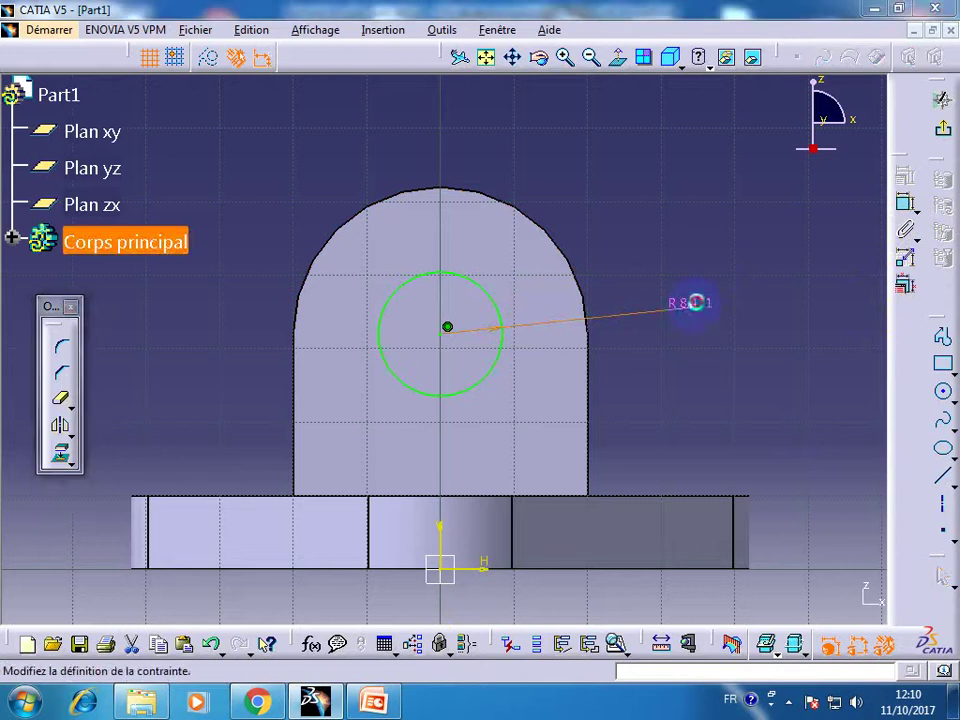
pyautogui.click(716, 546)
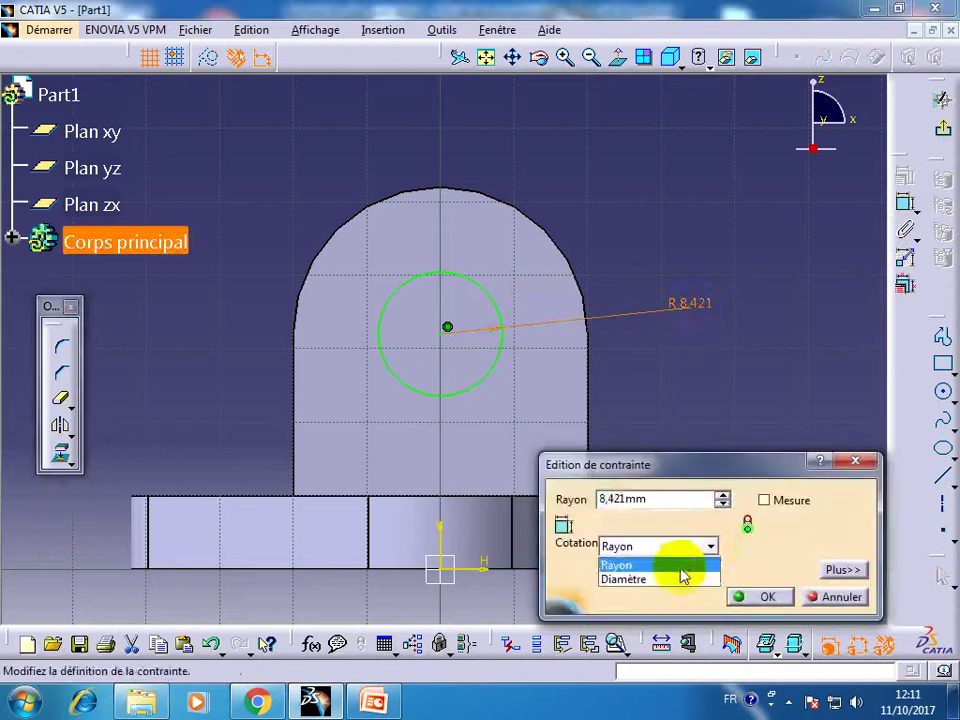
pyautogui.click(675, 579)
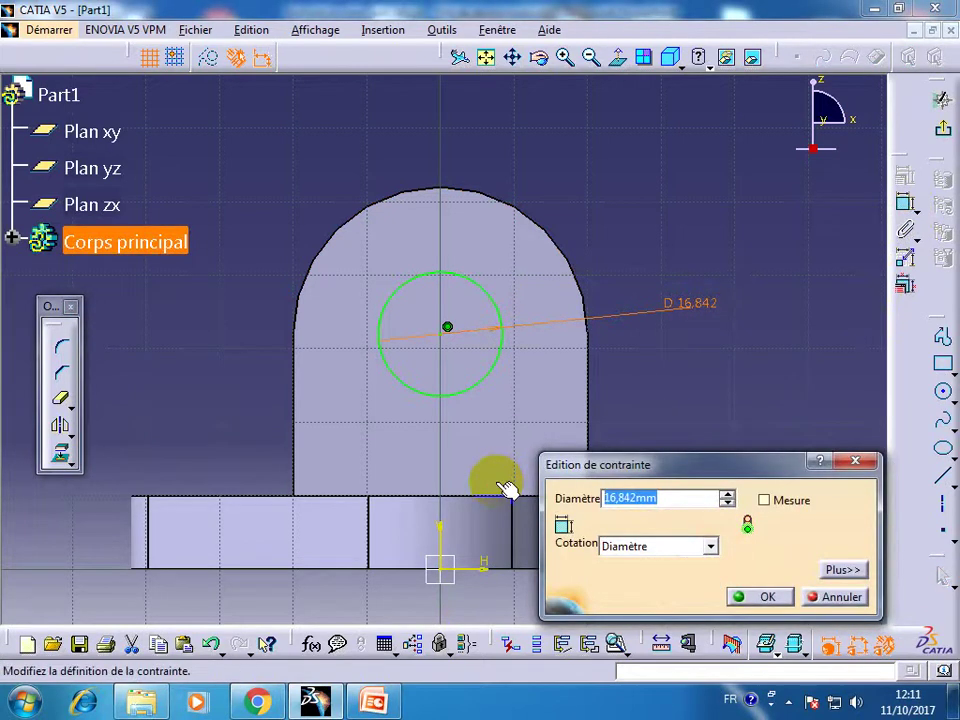
pyautogui.press('Return')
pyautogui.click(942, 130)
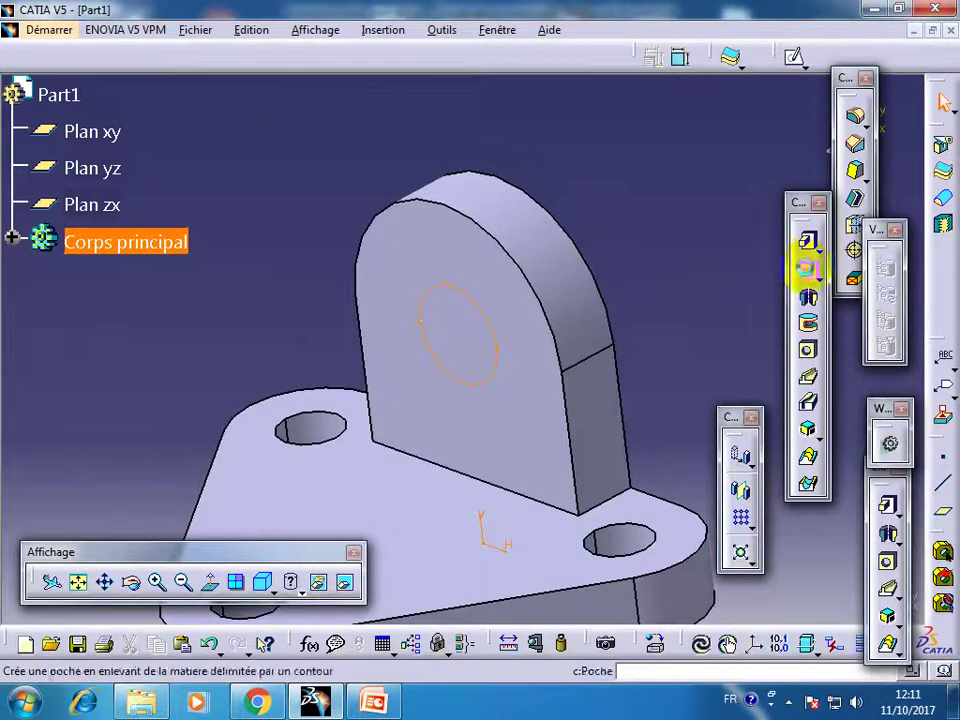
# Step: Pocket the 15 mm circle 10 mm deep through the upright
pyautogui.click(807, 269)
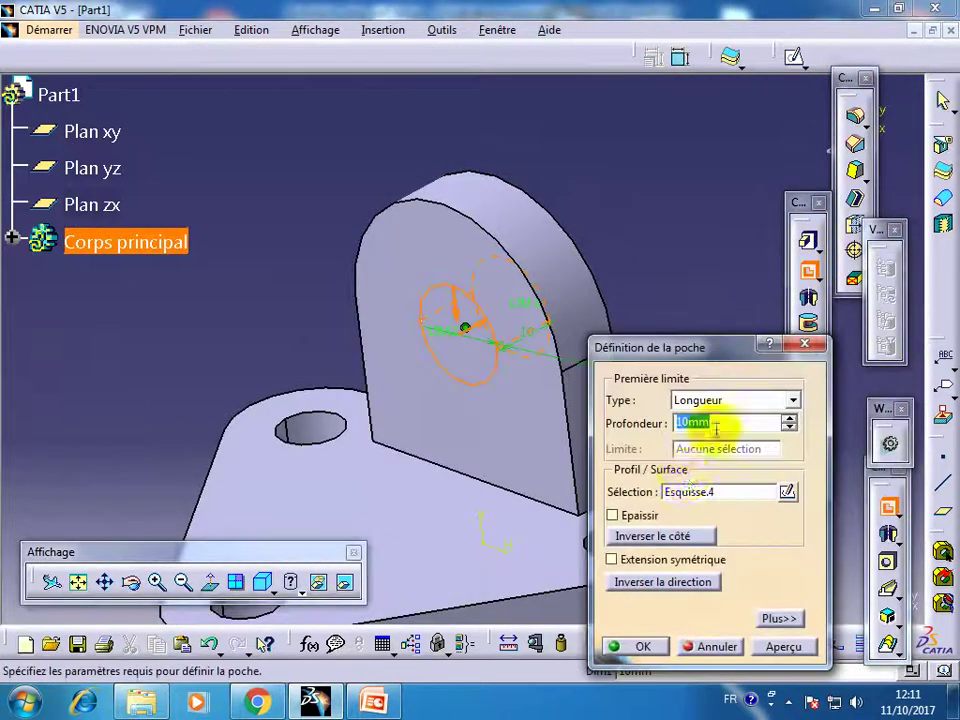
pyautogui.click(647, 645)
pyautogui.moveTo(729, 553); pyautogui.dragTo(762, 553, button='middle')
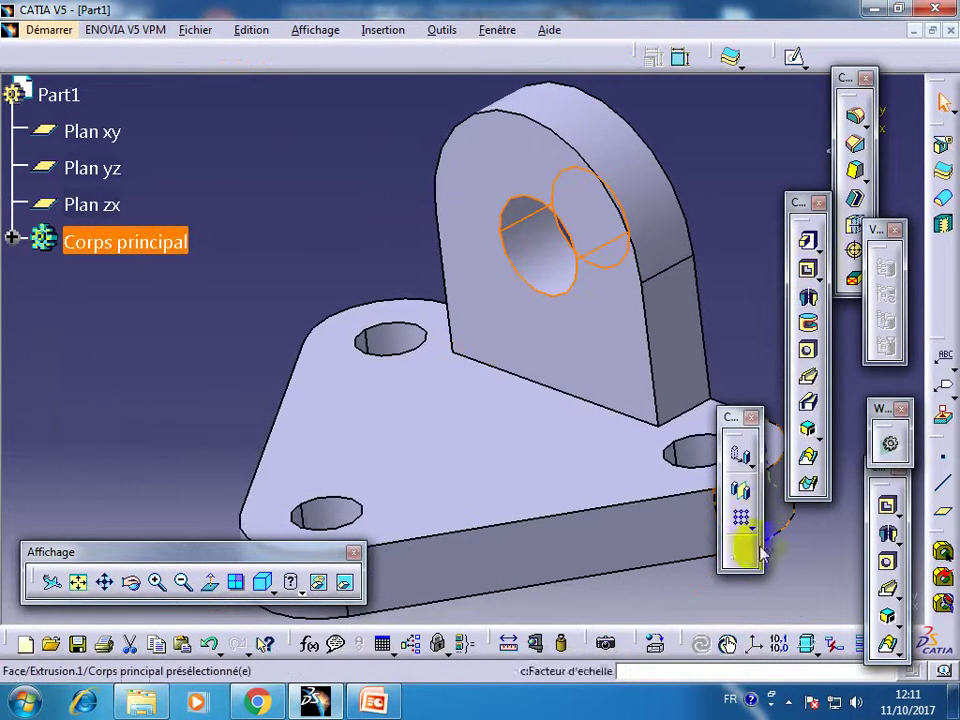
pyautogui.click(758, 552)
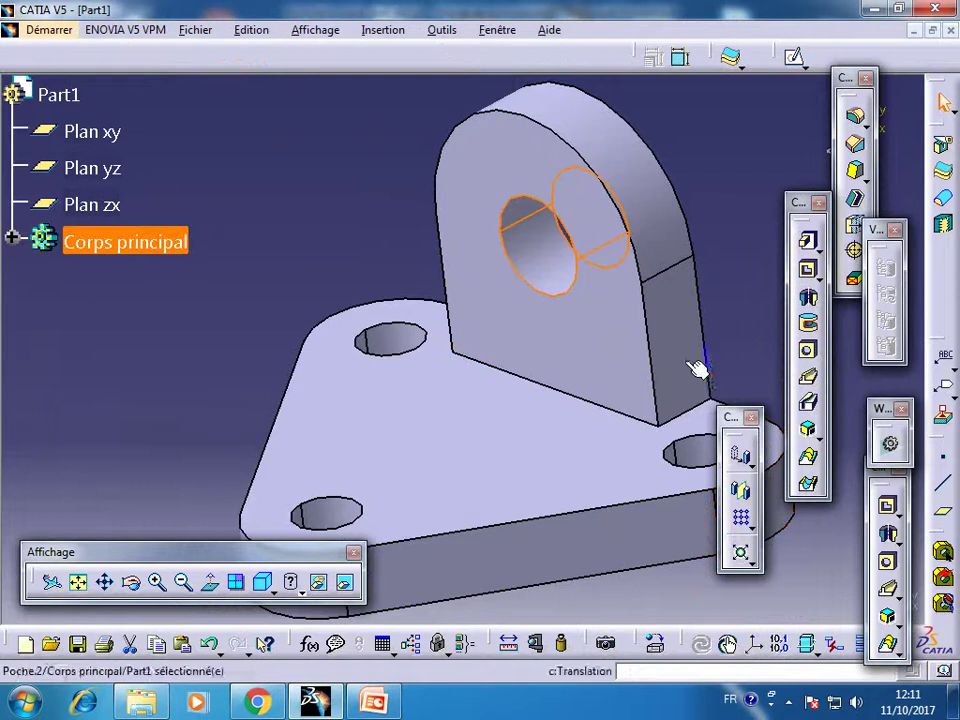
pyautogui.click(670, 318)
# Step: In a new sketch, draw a sloping line from the upright's edge down to the base
pyautogui.click(793, 57)
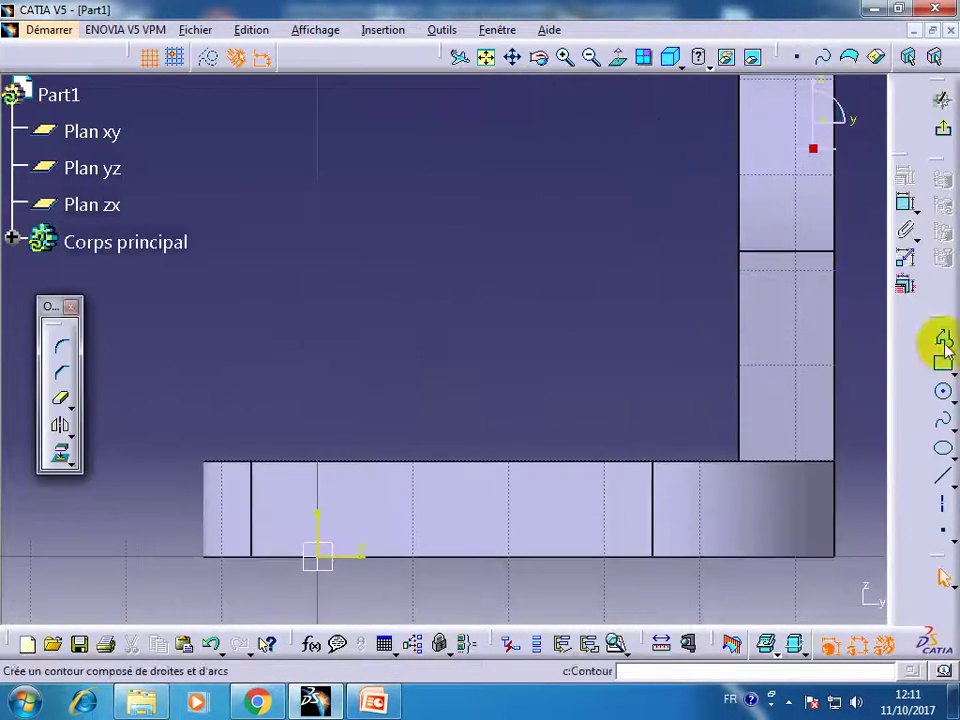
pyautogui.click(944, 342)
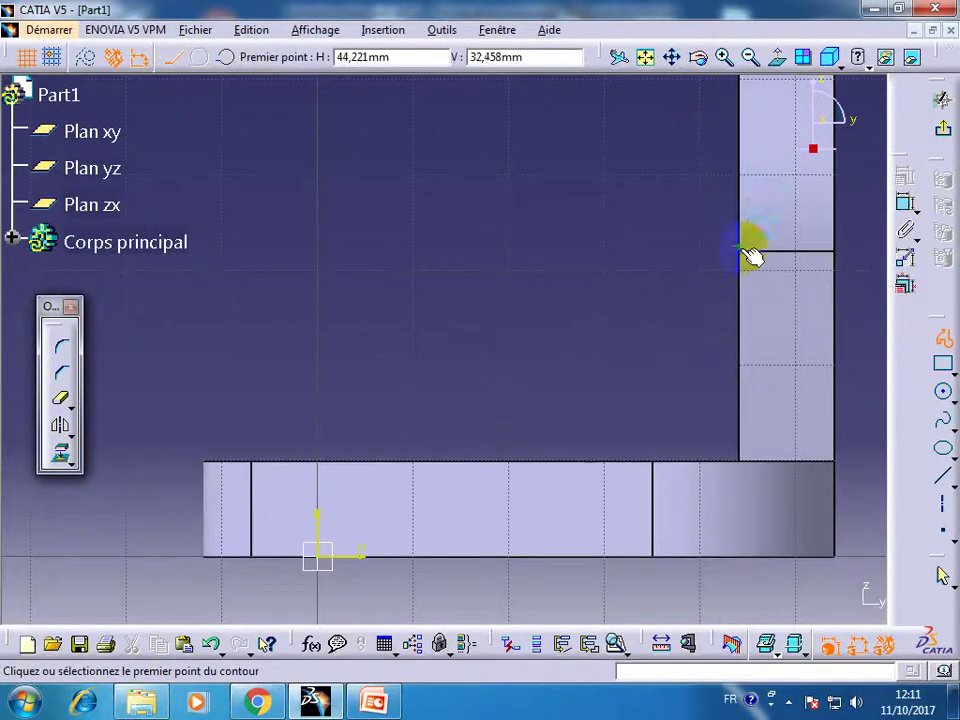
pyautogui.click(740, 214)
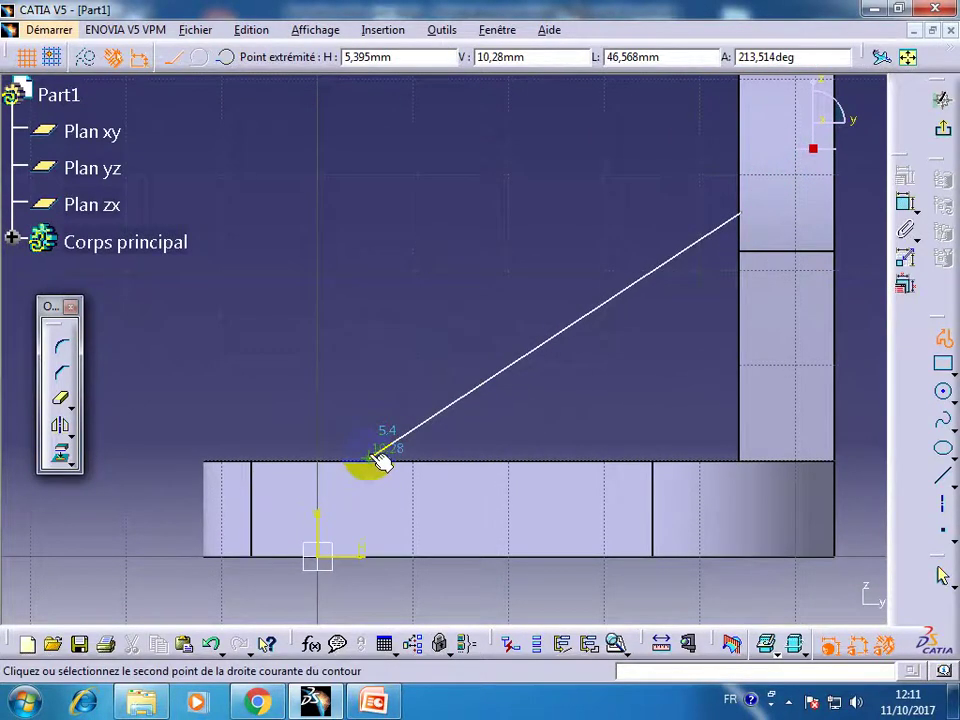
pyautogui.click(368, 436)
pyautogui.press('Escape')
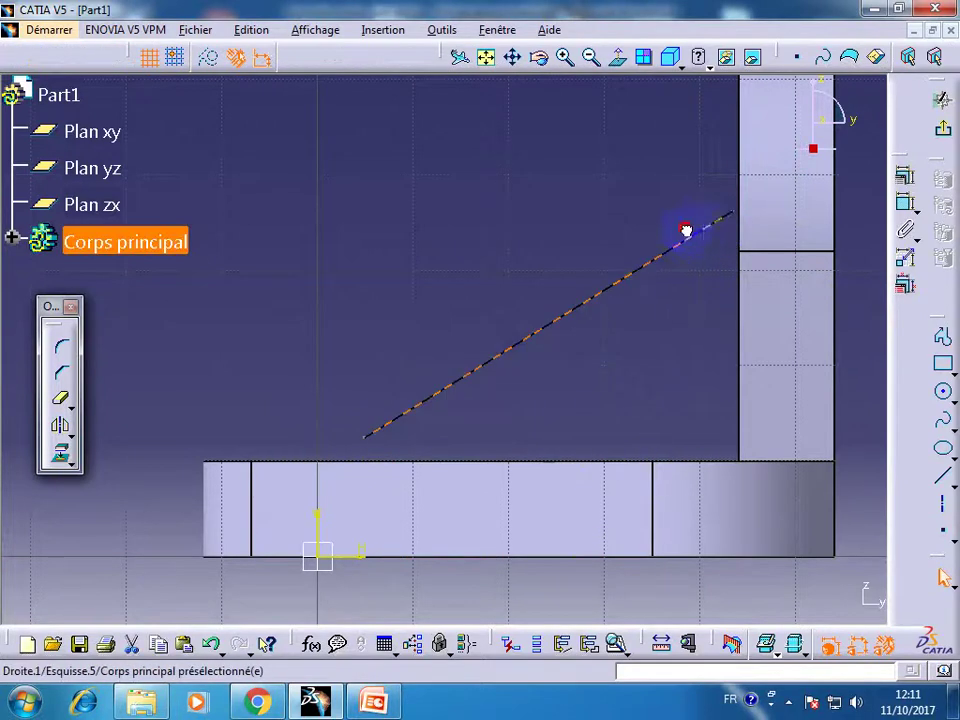
# Step: Make the line's upper end coincident with the upright edge and its lower end with the base top
pyautogui.keyDown('ctrl'); pyautogui.click(750, 268); pyautogui.keyUp('ctrl')
pyautogui.click(904, 180)
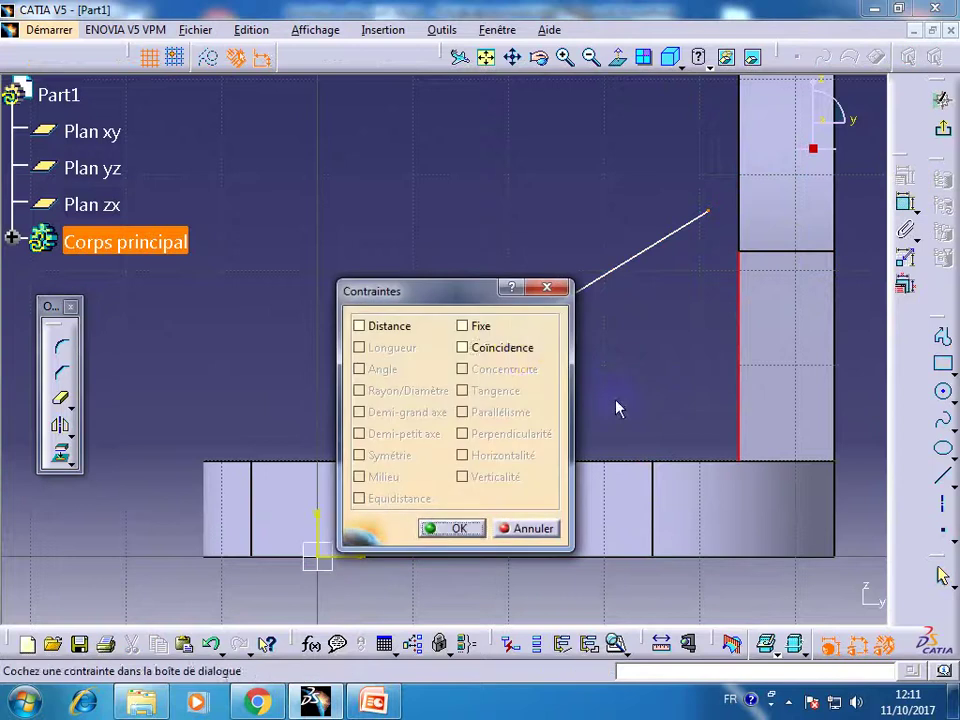
pyautogui.click(515, 347)
pyautogui.click(455, 528)
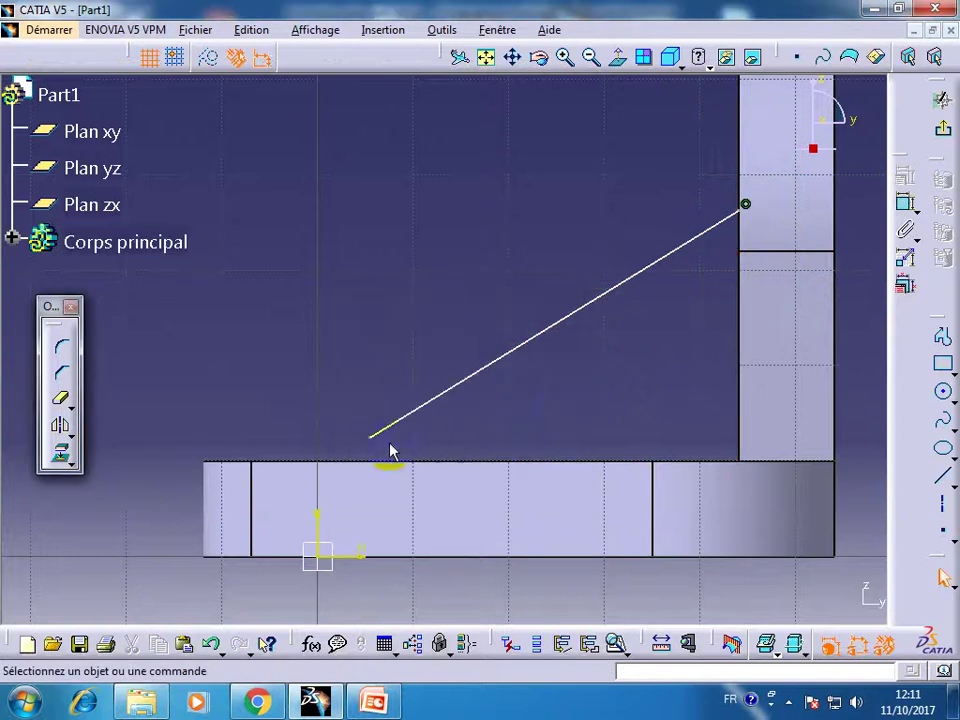
pyautogui.click(370, 438)
pyautogui.keyDown('ctrl'); pyautogui.click(375, 461); pyautogui.keyUp('ctrl')
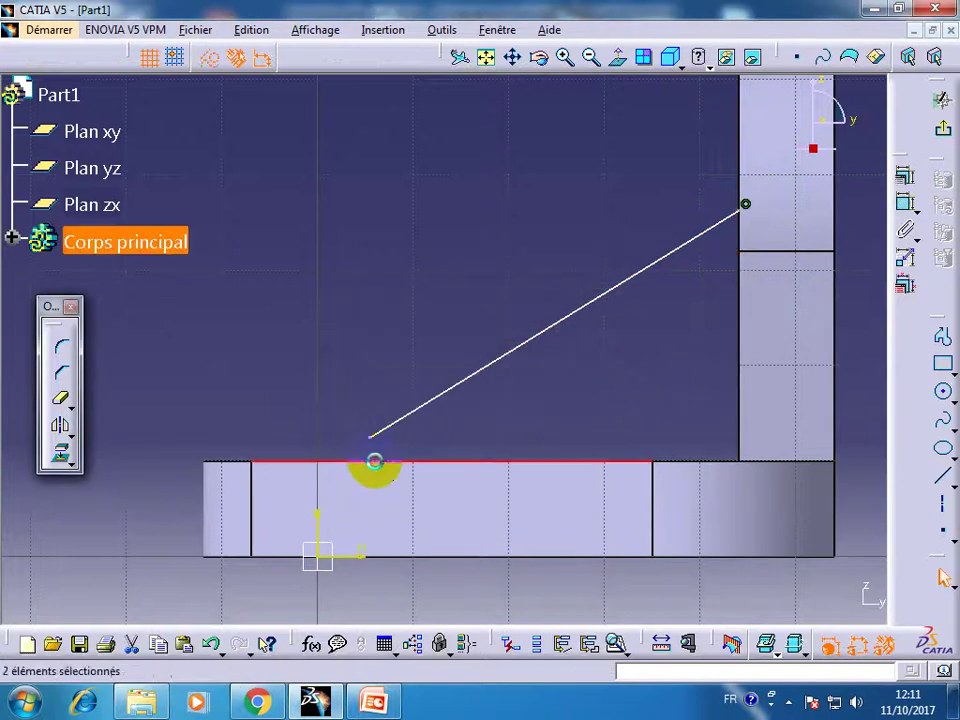
pyautogui.click(904, 180)
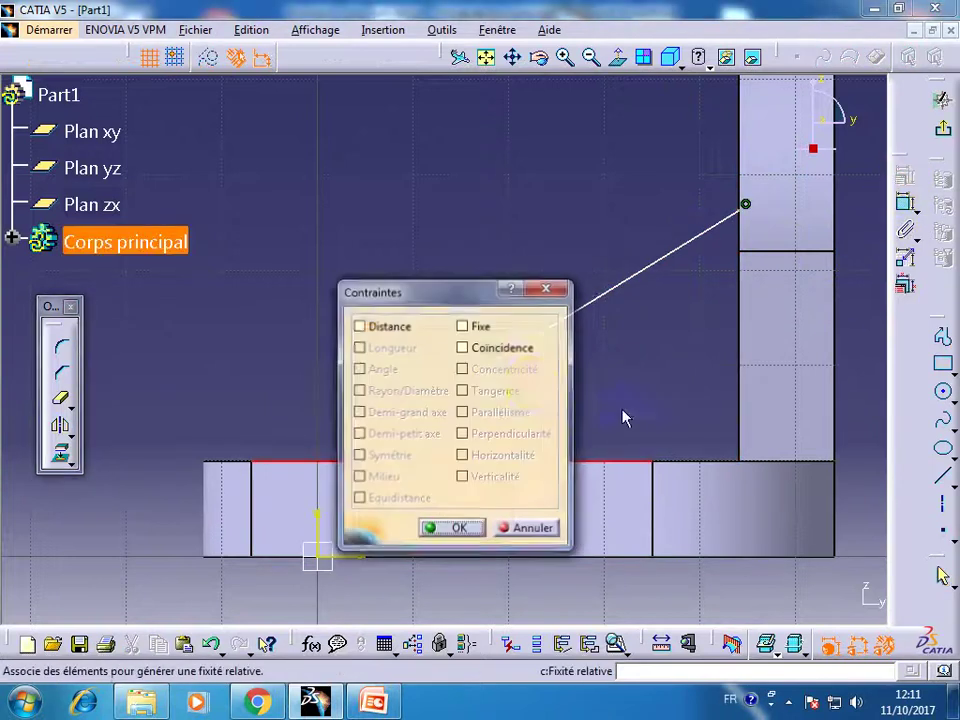
pyautogui.click(505, 347)
pyautogui.click(456, 526)
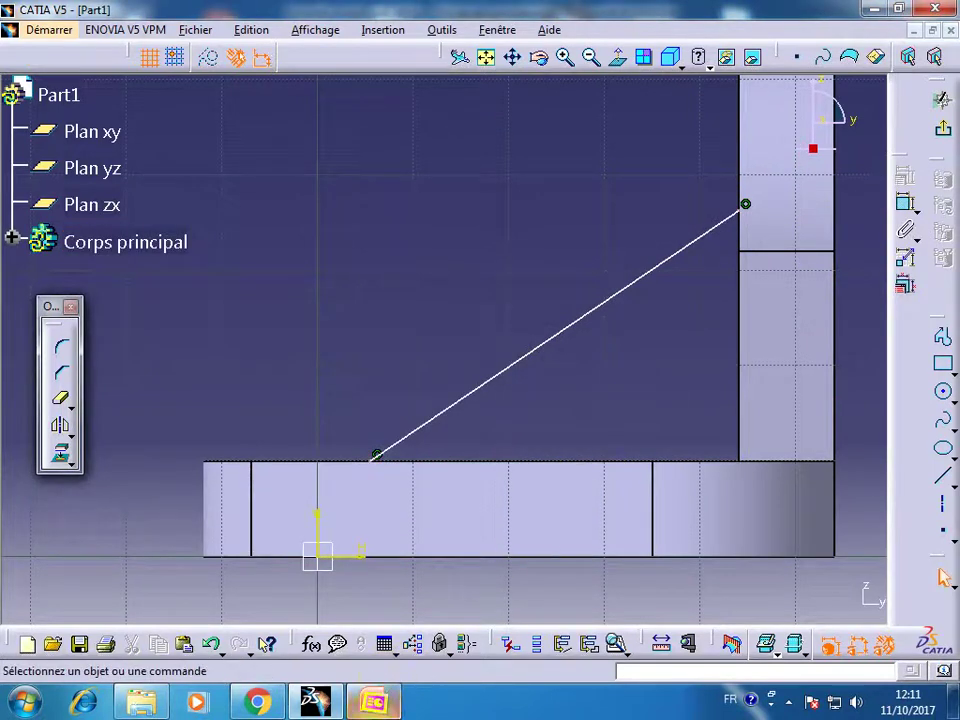
# Step: Compare with the exercise drawing, then drag the rib line's upper end higher up the upright
pyautogui.click(373, 702)
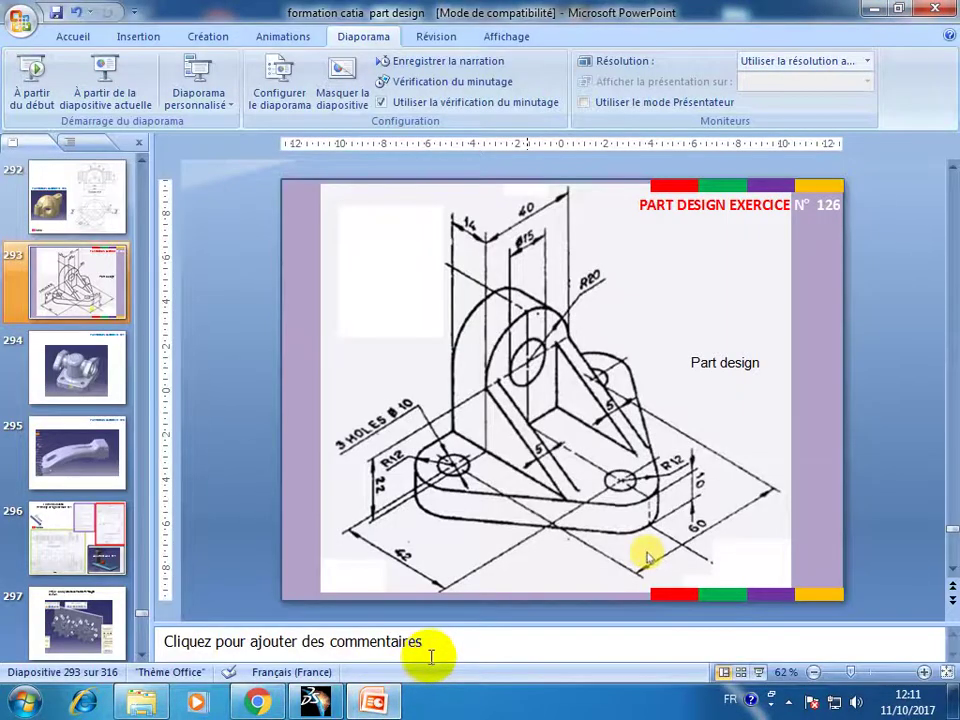
pyautogui.click(315, 702)
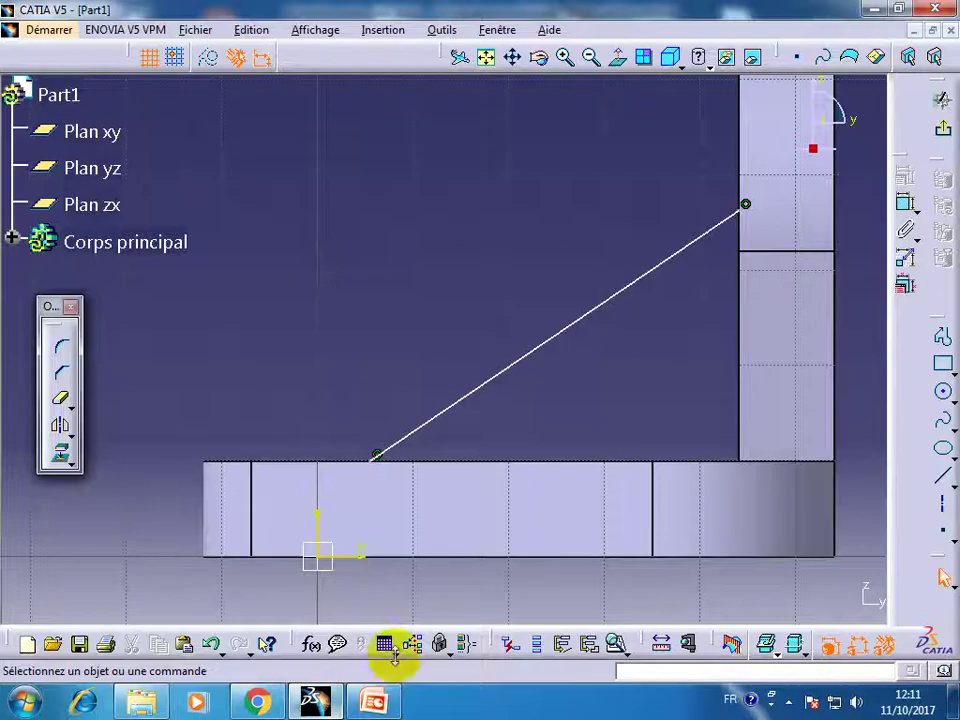
pyautogui.moveTo(622, 305)
pyautogui.mouseDown()
pyautogui.moveTo(606, 270)
pyautogui.moveTo(583, 317)
pyautogui.moveTo(589, 259)
pyautogui.moveTo(587, 288)
pyautogui.mouseUp()
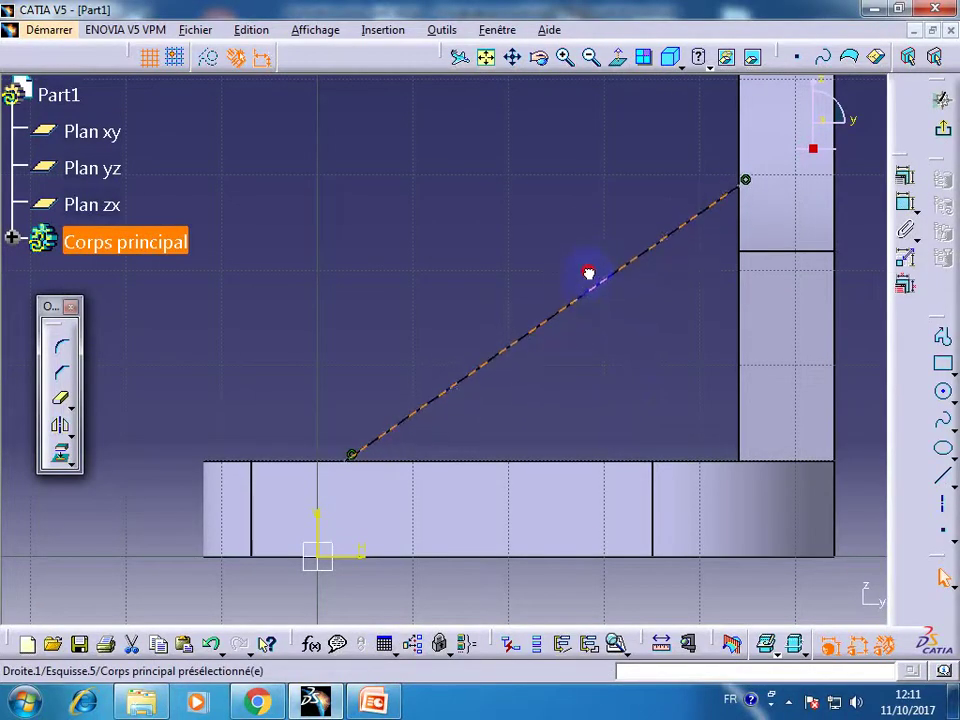
pyautogui.click(591, 369)
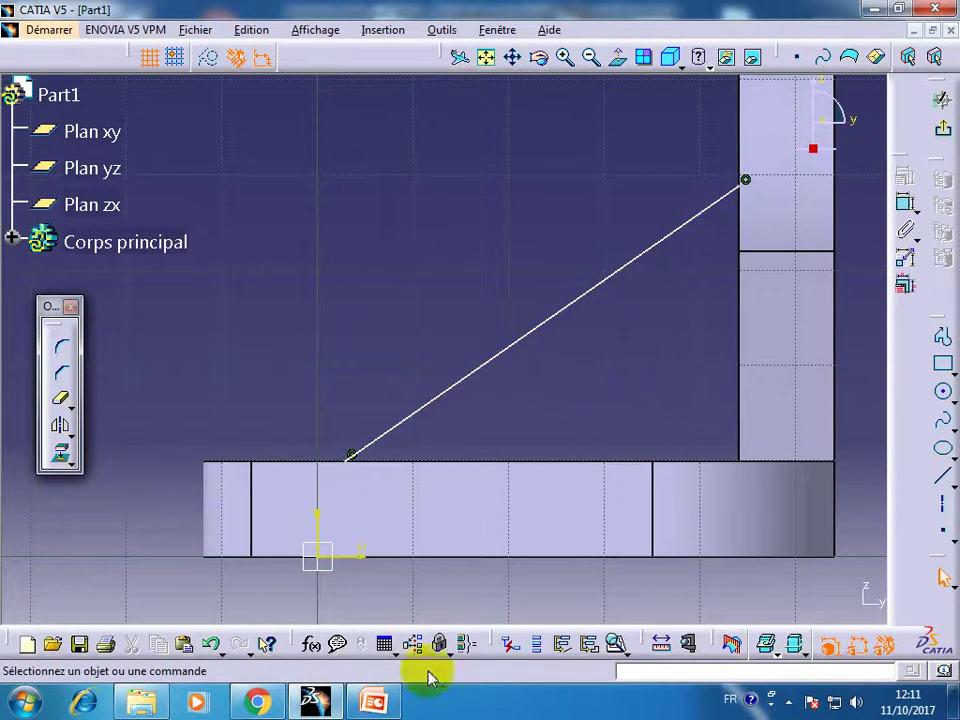
pyautogui.click(376, 700)
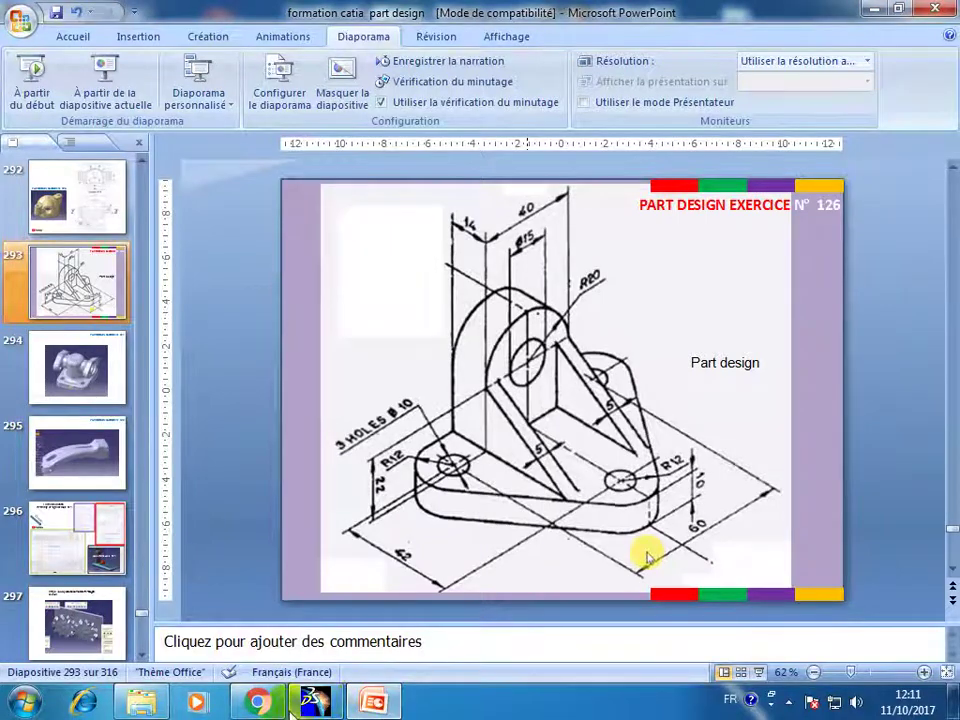
pyautogui.hotkey('alt', 'Tab')
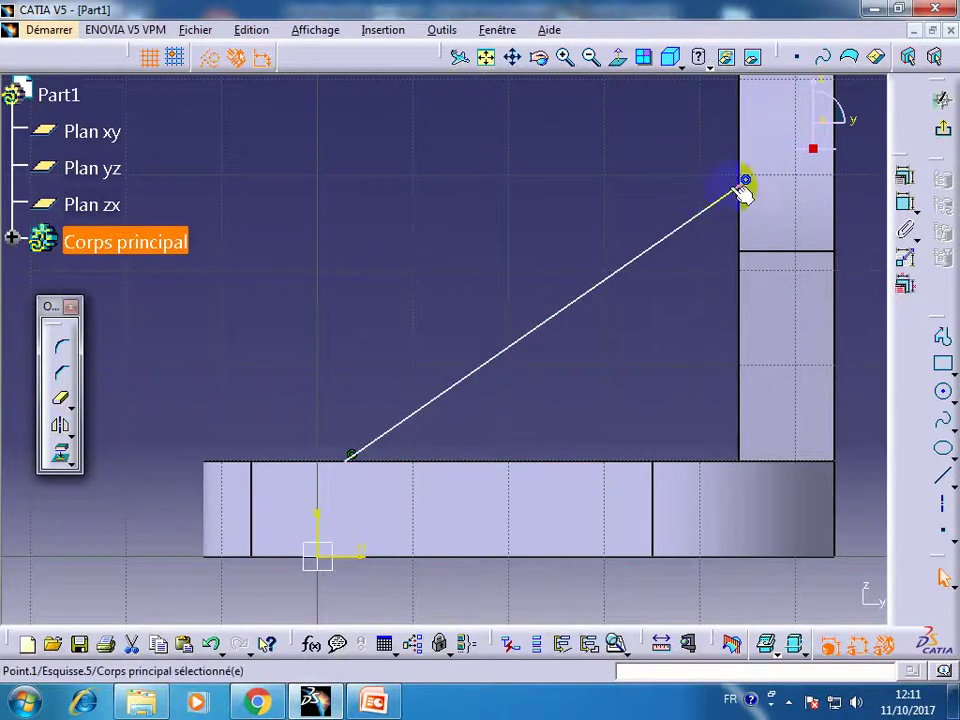
# Step: Make the rib line's upper end coincide with the edge across the upright
pyautogui.click(753, 251)
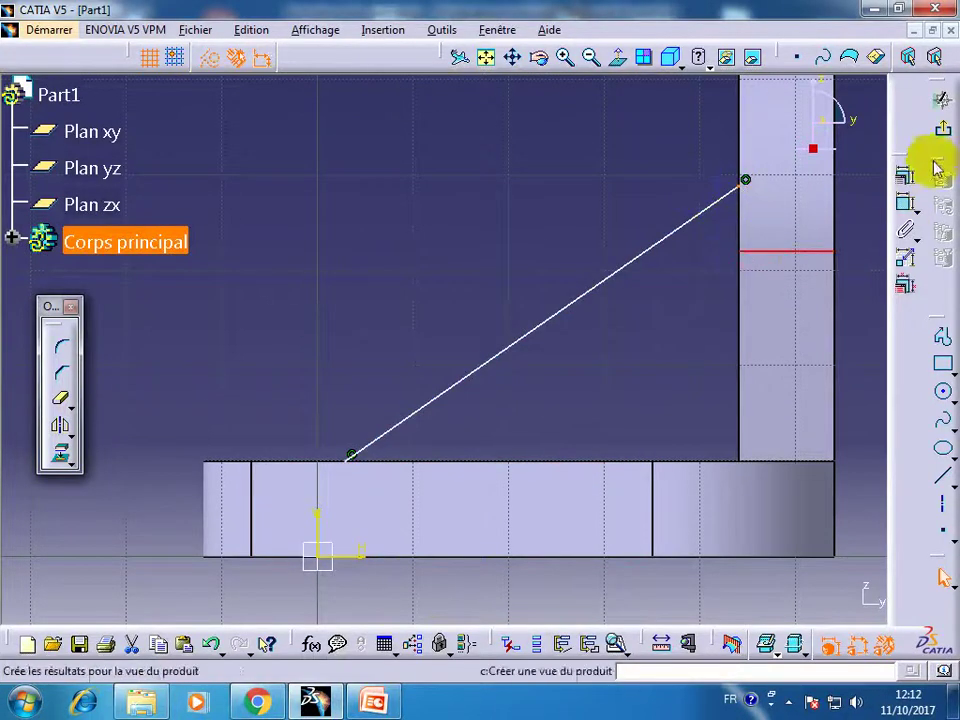
pyautogui.click(905, 176)
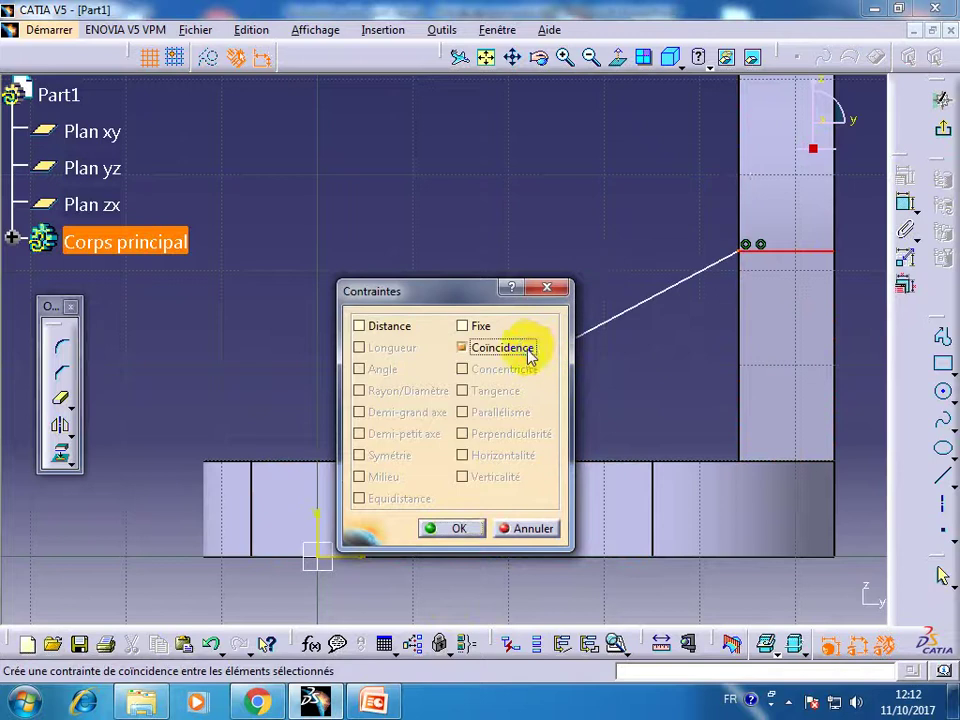
pyautogui.click(452, 528)
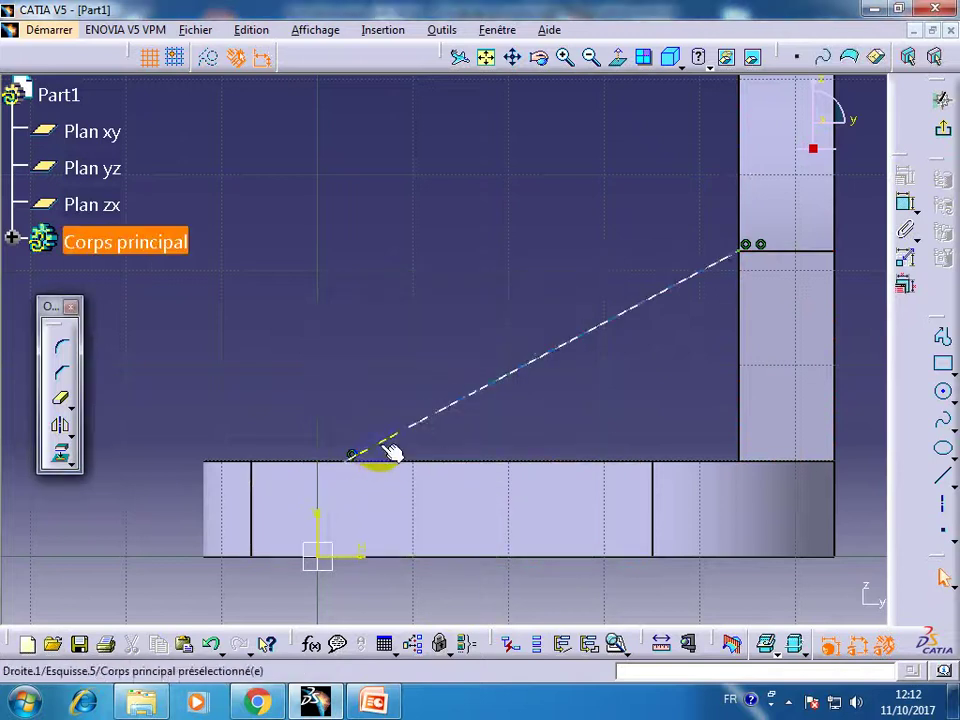
# Step: Slide the rib line's lower end toward the upright and orbit the part to view it in 3D
pyautogui.moveTo(390, 452); pyautogui.dragTo(422, 450)
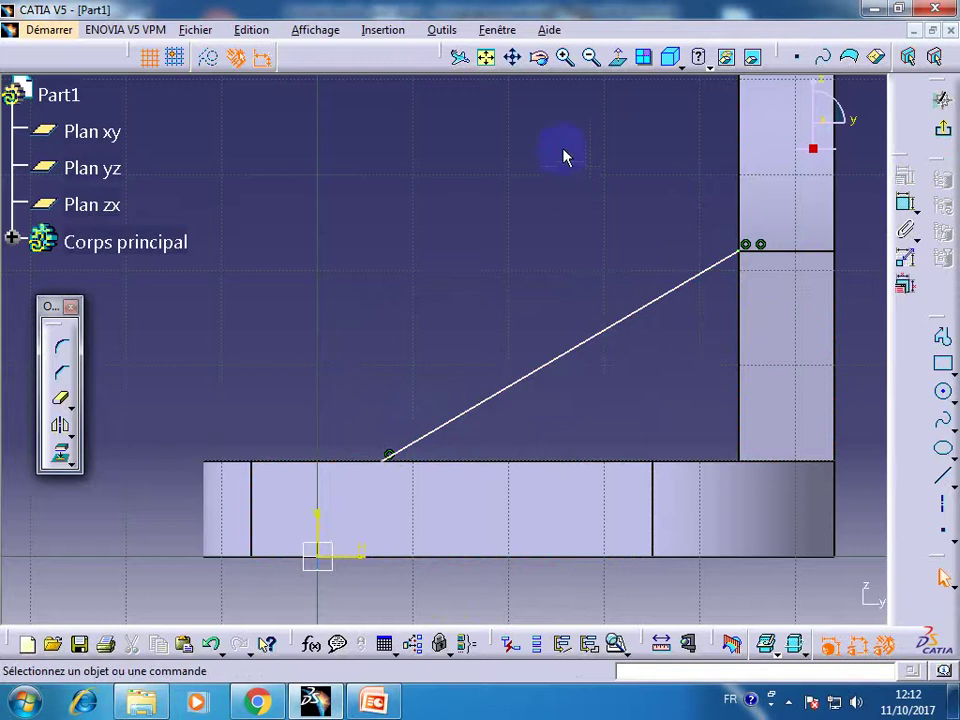
pyautogui.click(540, 58)
pyautogui.moveTo(579, 289)
pyautogui.mouseDown()
pyautogui.moveTo(596, 332)
pyautogui.moveTo(669, 317)
pyautogui.moveTo(600, 291)
pyautogui.moveTo(546, 343)
pyautogui.moveTo(495, 366)
pyautogui.moveTo(494, 458)
pyautogui.moveTo(514, 381)
pyautogui.moveTo(459, 257)
pyautogui.moveTo(504, 243)
pyautogui.mouseUp()
# Step: Review the exercise drawing as a full-screen slide show, then return to CATIA V5
pyautogui.click(385, 701)
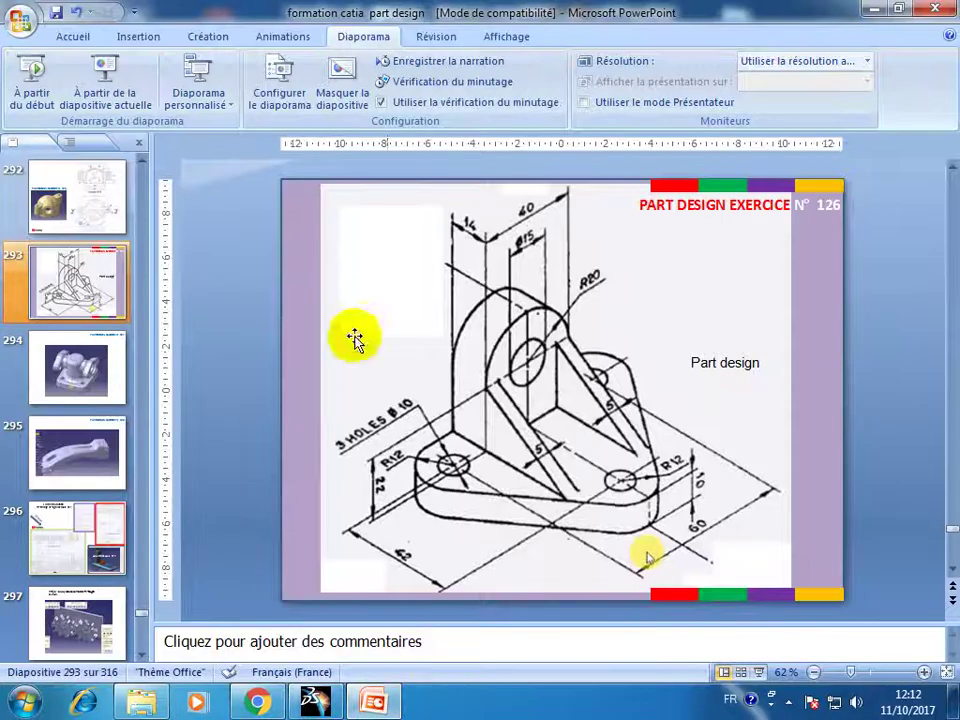
pyautogui.click(100, 92)
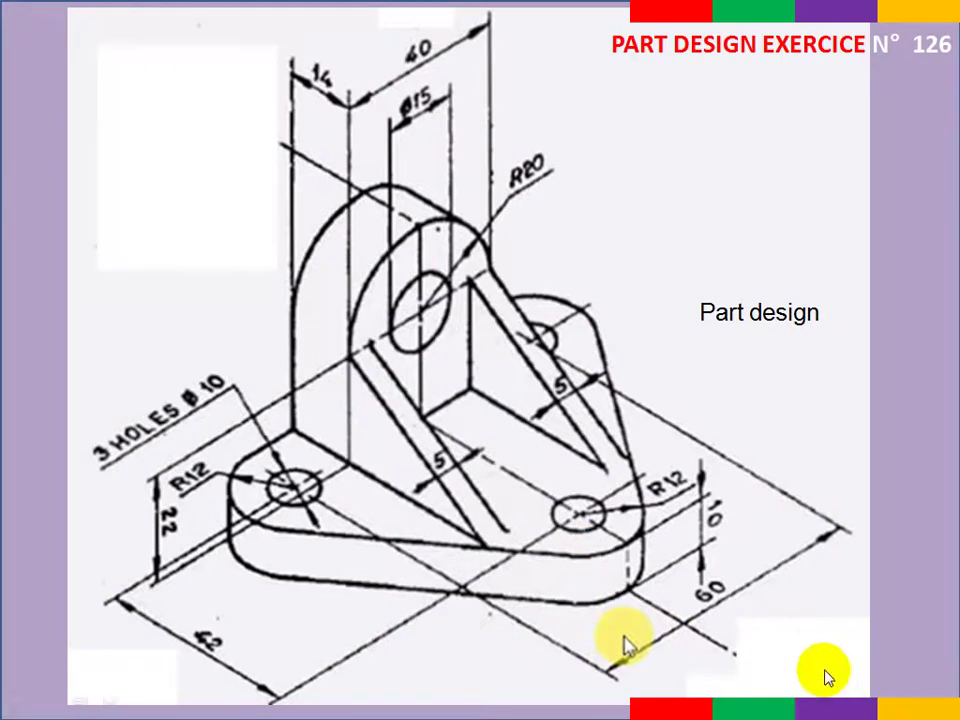
pyautogui.press('Escape')
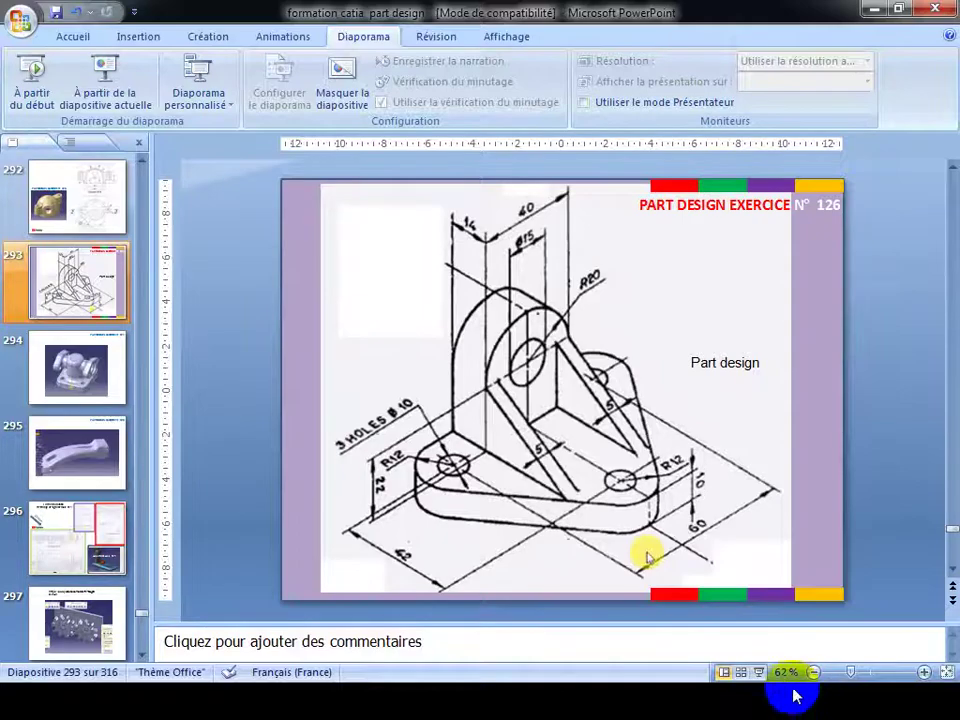
pyautogui.click(790, 703)
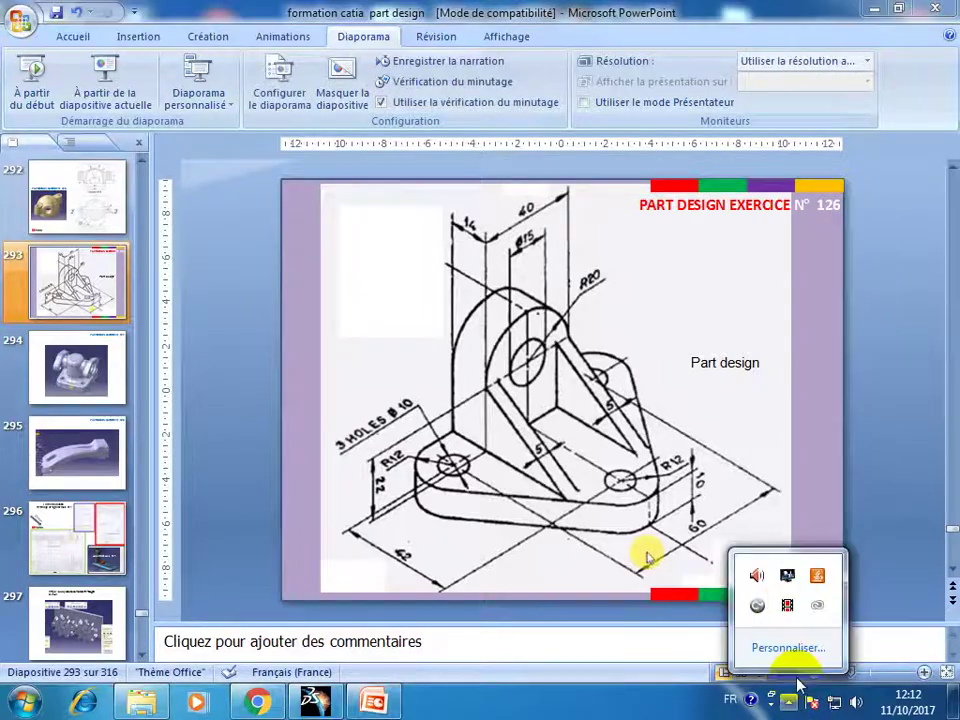
pyautogui.click(790, 612)
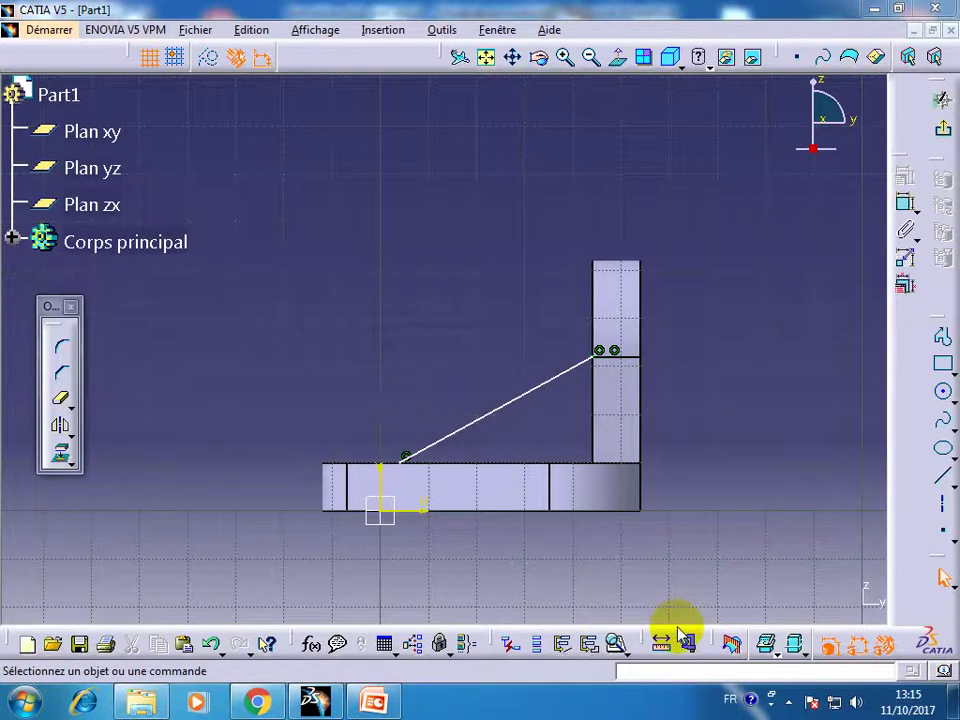
# Step: Dimension the rib line's lower end 40mm from the upright's inner face
pyautogui.click(904, 203)
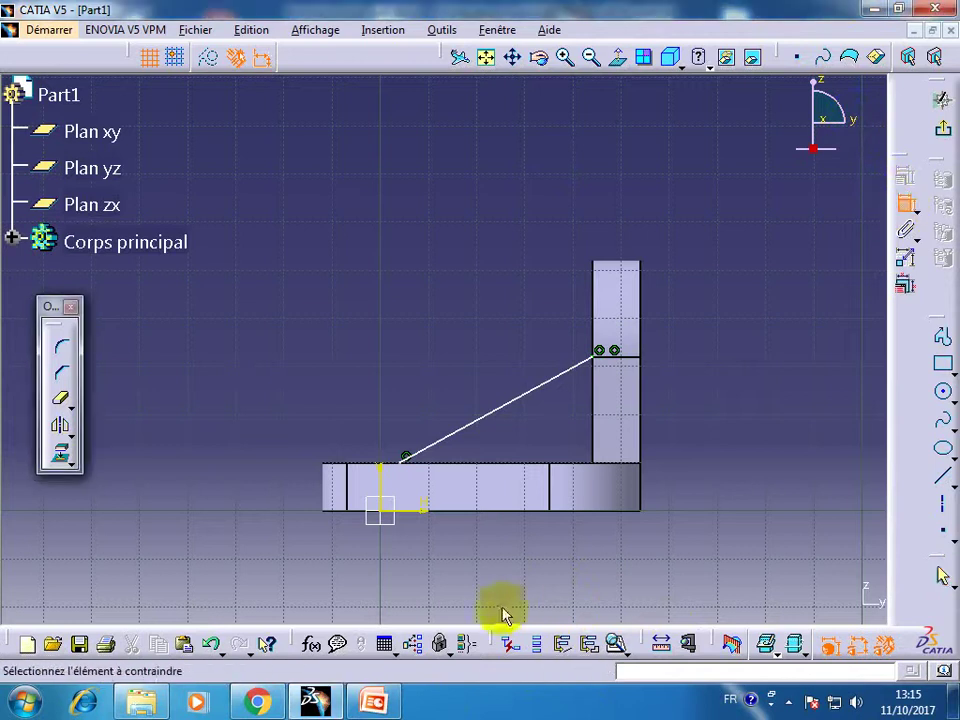
pyautogui.click(407, 460)
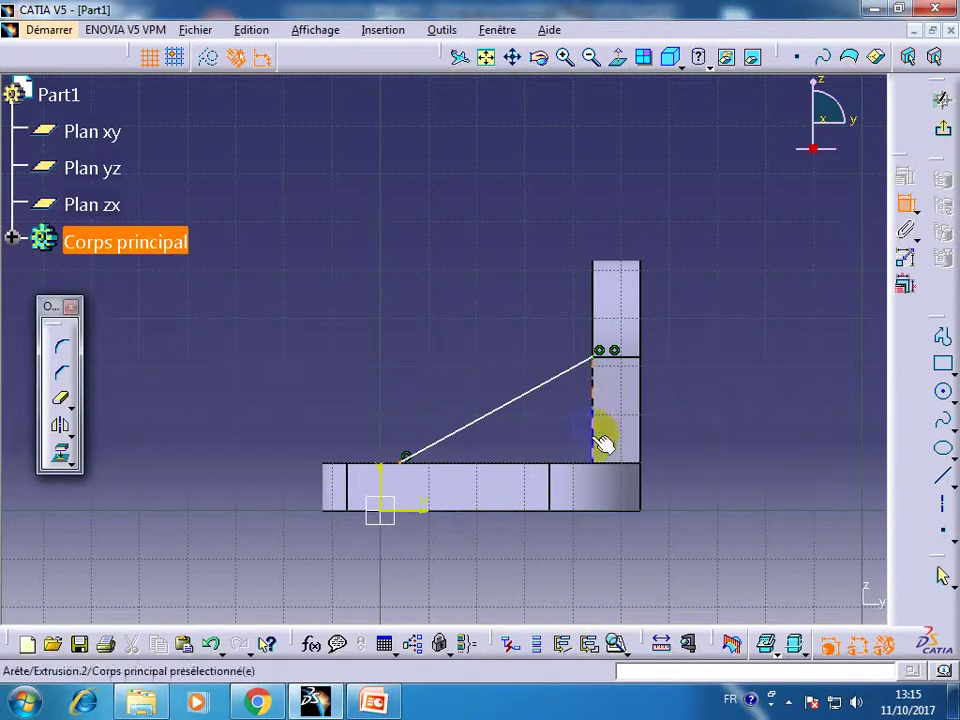
pyautogui.click(604, 442)
pyautogui.doubleClick(565, 545)
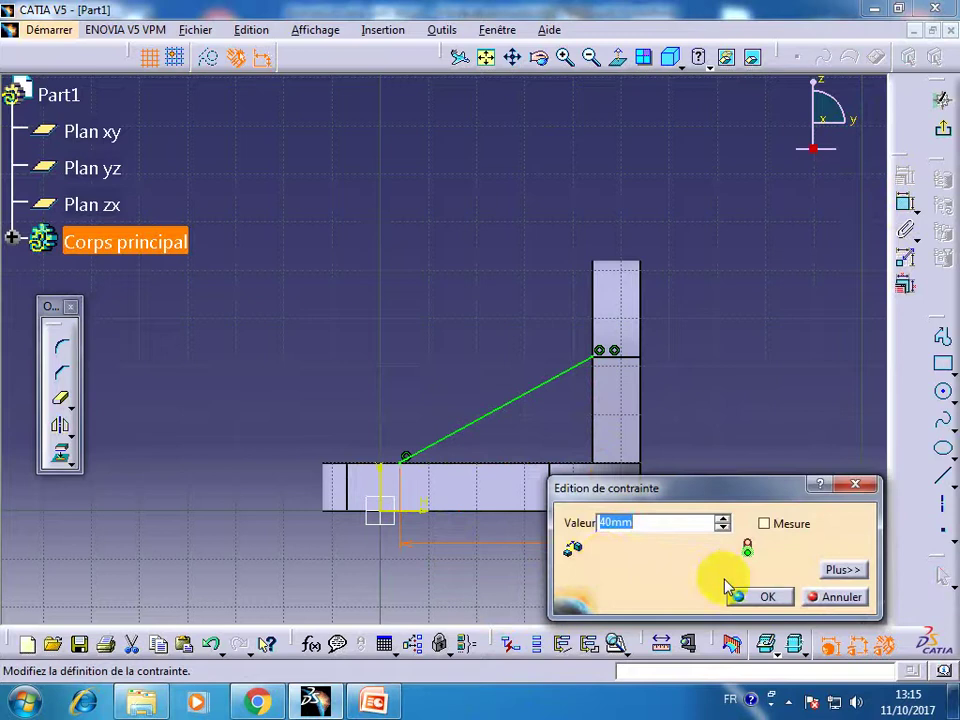
pyautogui.write('40')
pyautogui.click(740, 596)
# Step: Exit the sketch and orbit the part to check the rib line
pyautogui.click(942, 128)
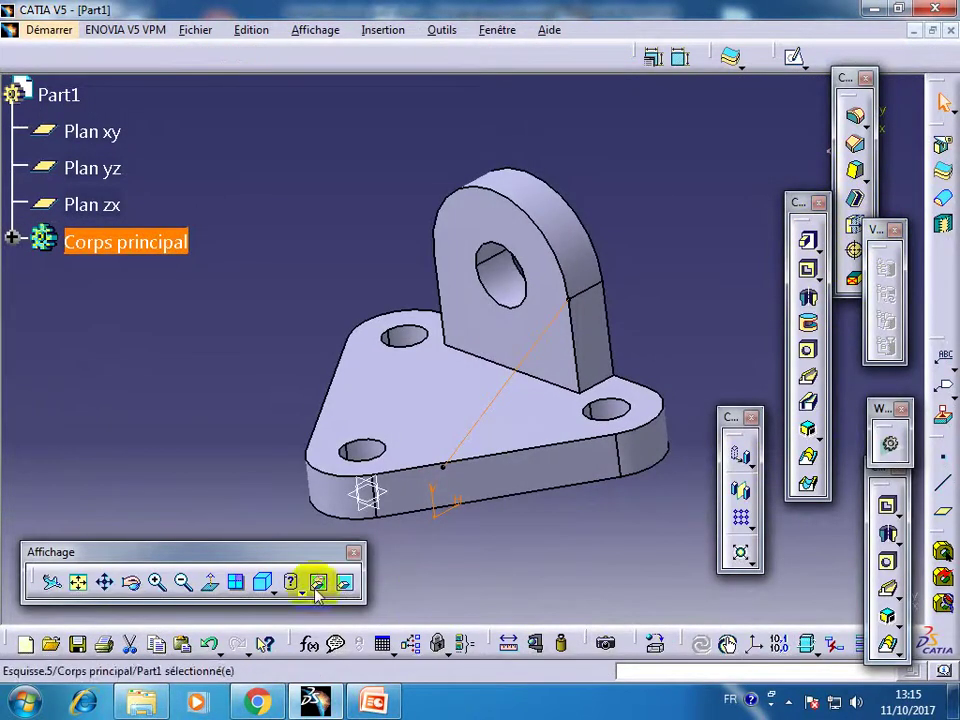
pyautogui.click(131, 582)
pyautogui.moveTo(221, 422)
pyautogui.mouseDown()
pyautogui.moveTo(401, 467)
pyautogui.moveTo(473, 500)
pyautogui.moveTo(540, 497)
pyautogui.moveTo(476, 506)
pyautogui.moveTo(300, 476)
pyautogui.moveTo(195, 426)
pyautogui.moveTo(334, 369)
pyautogui.moveTo(321, 366)
pyautogui.moveTo(312, 375)
pyautogui.moveTo(446, 431)
pyautogui.moveTo(311, 399)
pyautogui.moveTo(284, 380)
pyautogui.moveTo(489, 364)
pyautogui.mouseUp()
# Step: Reopen the rib sketch, delete the 40mm distance dimension, and select the rib line
pyautogui.doubleClick(486, 366)
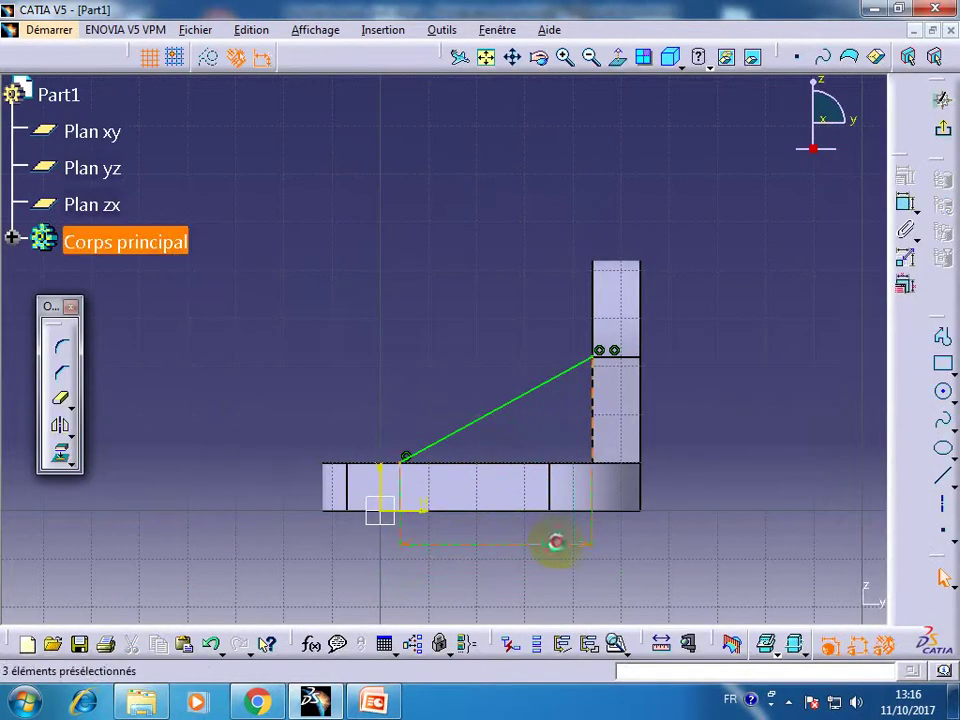
pyautogui.press('Delete')
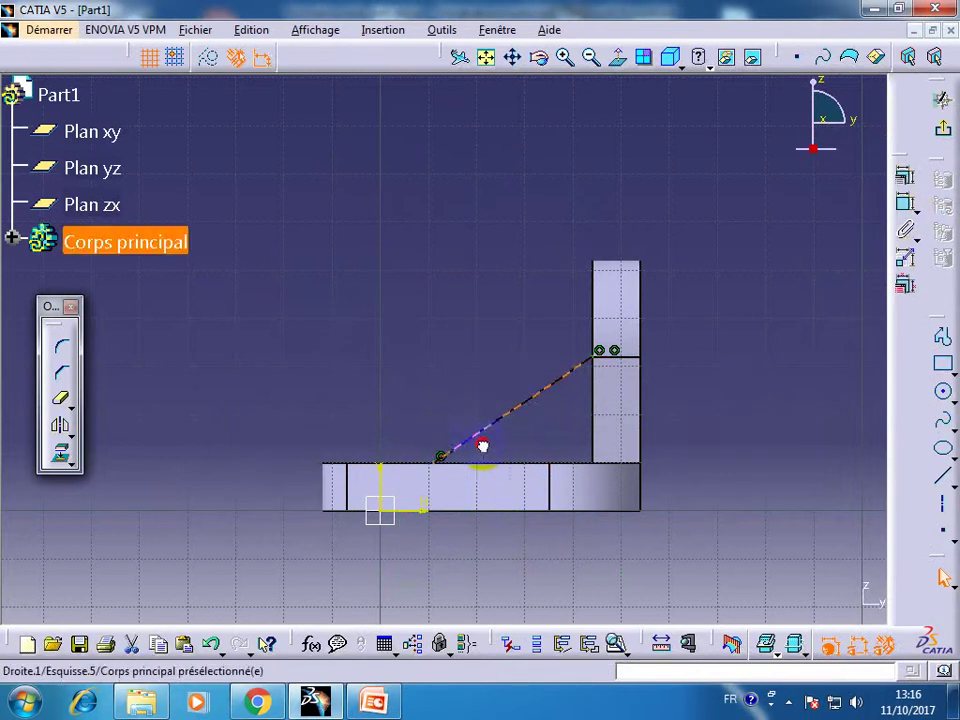
pyautogui.click(500, 452)
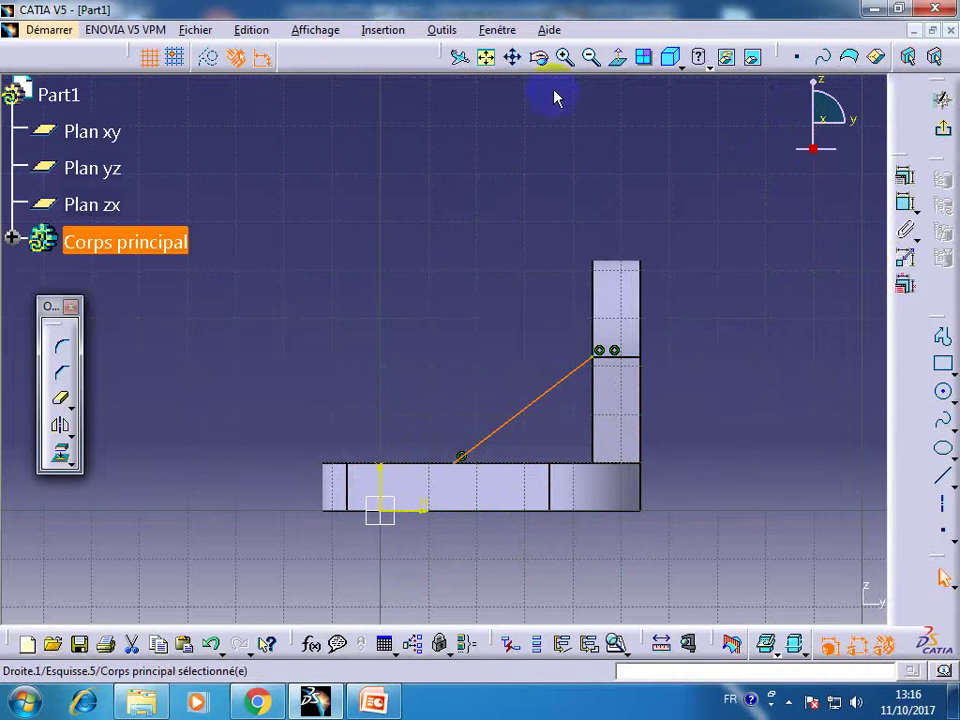
pyautogui.click(538, 57)
pyautogui.moveTo(531, 129)
pyautogui.mouseDown()
pyautogui.moveTo(575, 391)
pyautogui.moveTo(582, 343)
pyautogui.mouseUp()
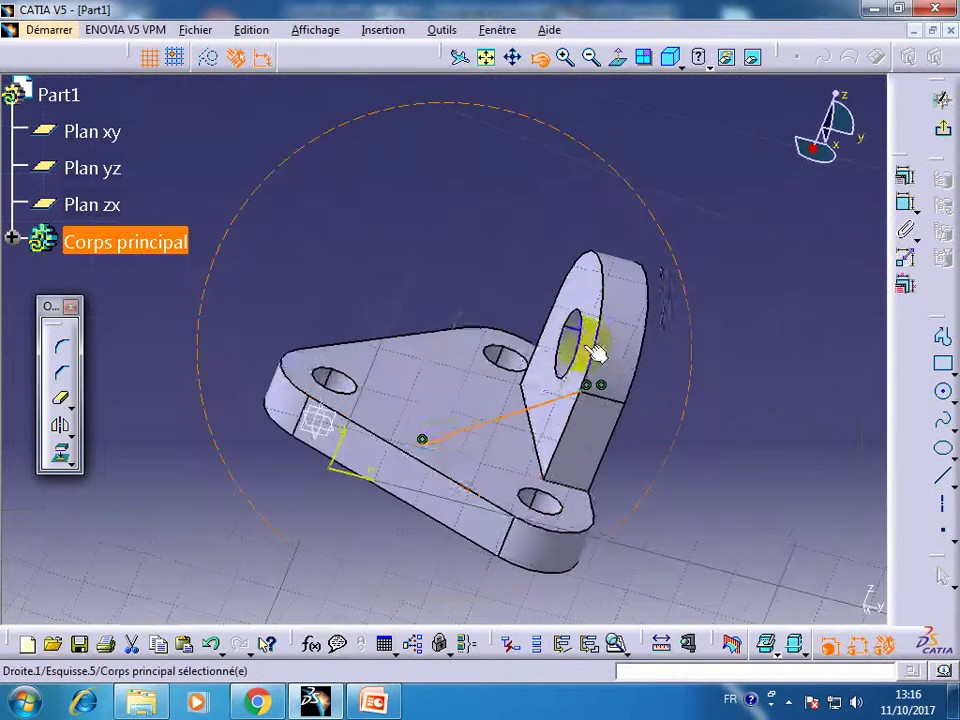
# Step: Add a coincidence between the rib line's end and the base plate's top edge
pyautogui.keyDown('ctrl'); pyautogui.click(400, 452); pyautogui.keyUp('ctrl')
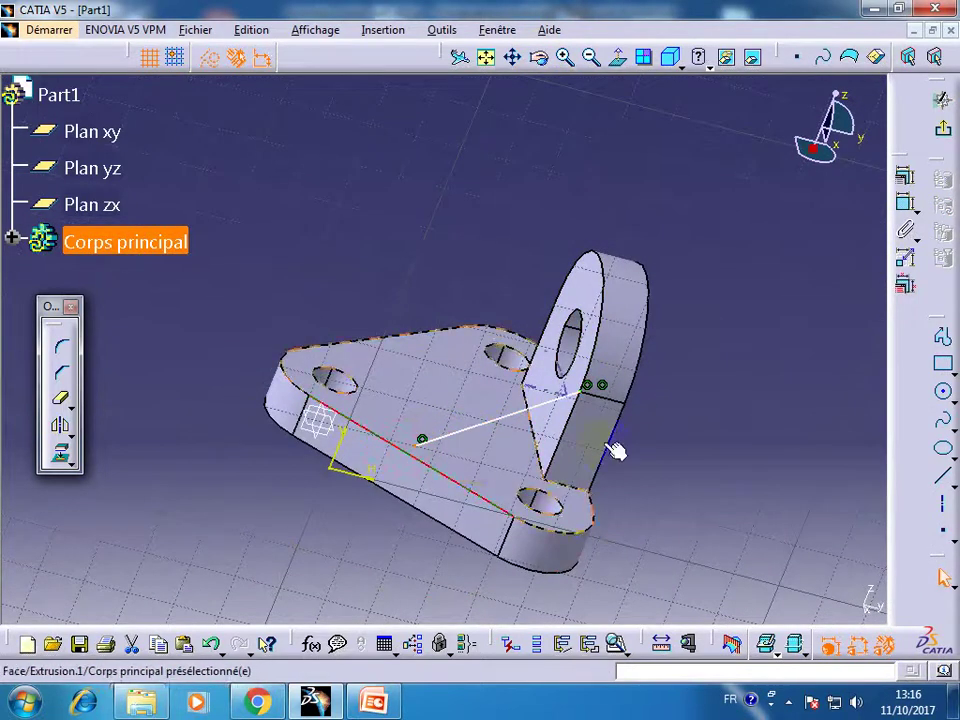
pyautogui.click(905, 172)
pyautogui.click(484, 348)
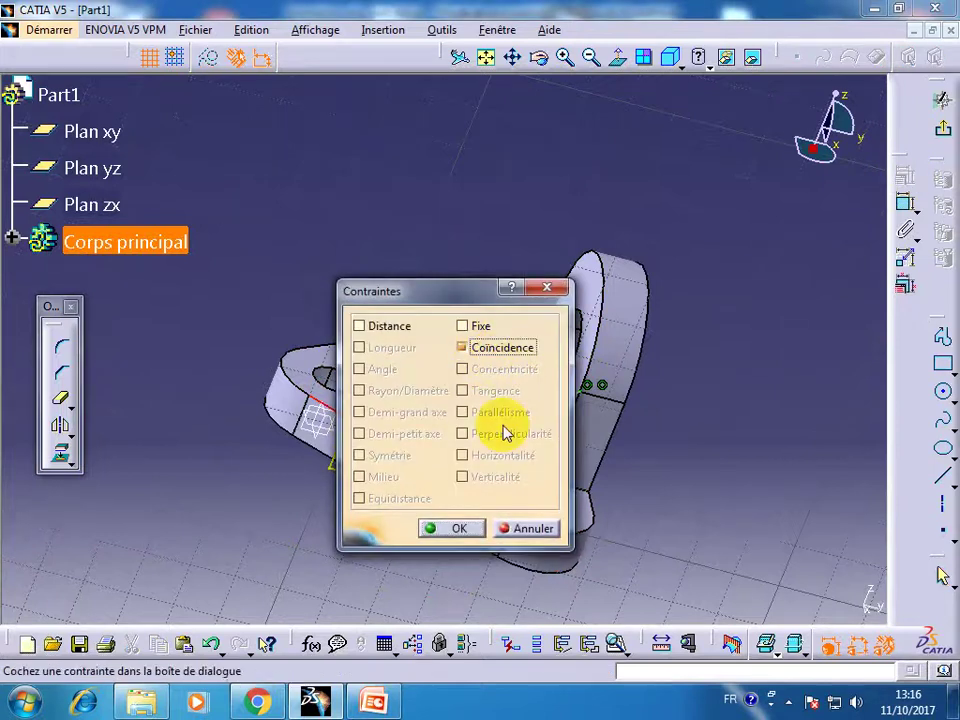
pyautogui.click(455, 523)
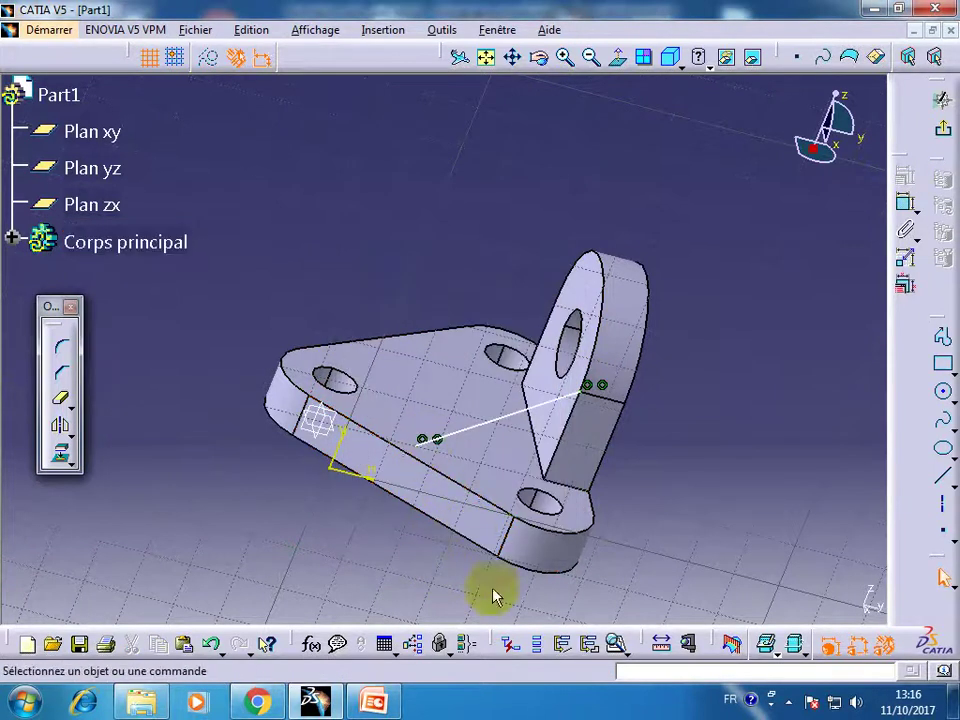
pyautogui.moveTo(540, 58)
pyautogui.mouseDown()
pyautogui.moveTo(417, 148)
pyautogui.moveTo(392, 281)
pyautogui.moveTo(484, 311)
pyautogui.moveTo(546, 300)
pyautogui.moveTo(592, 282)
pyautogui.moveTo(619, 249)
pyautogui.moveTo(606, 229)
pyautogui.moveTo(484, 249)
pyautogui.moveTo(460, 192)
pyautogui.moveTo(521, 189)
pyautogui.moveTo(594, 242)
pyautogui.moveTo(570, 377)
pyautogui.moveTo(578, 418)
pyautogui.mouseUp()
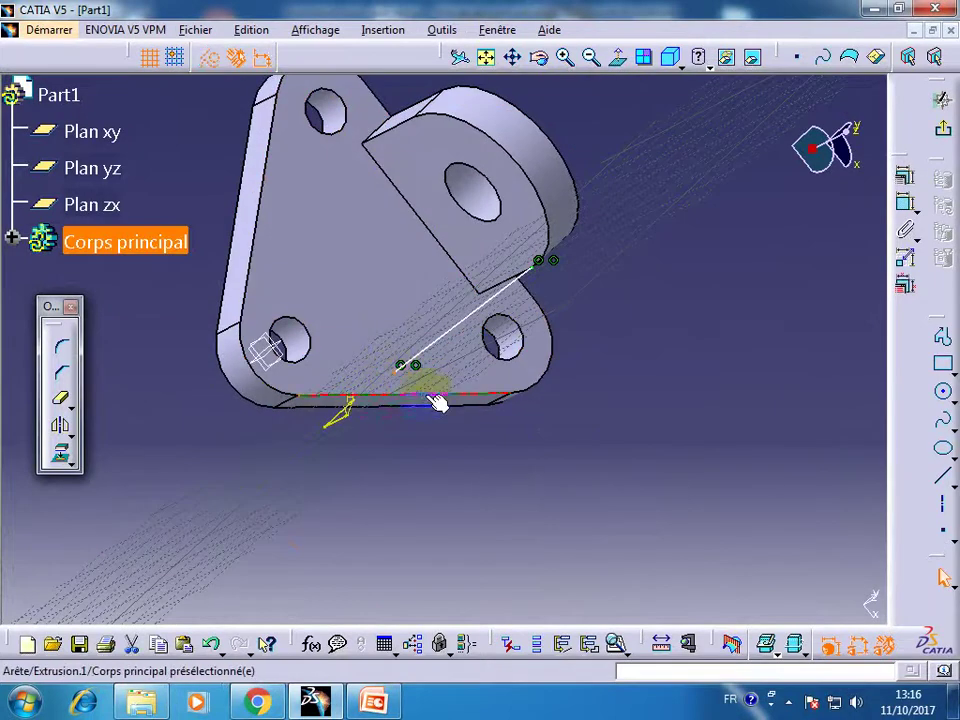
# Step: Make the rib line's lower end coincide with the base plate's edge
pyautogui.click(904, 176)
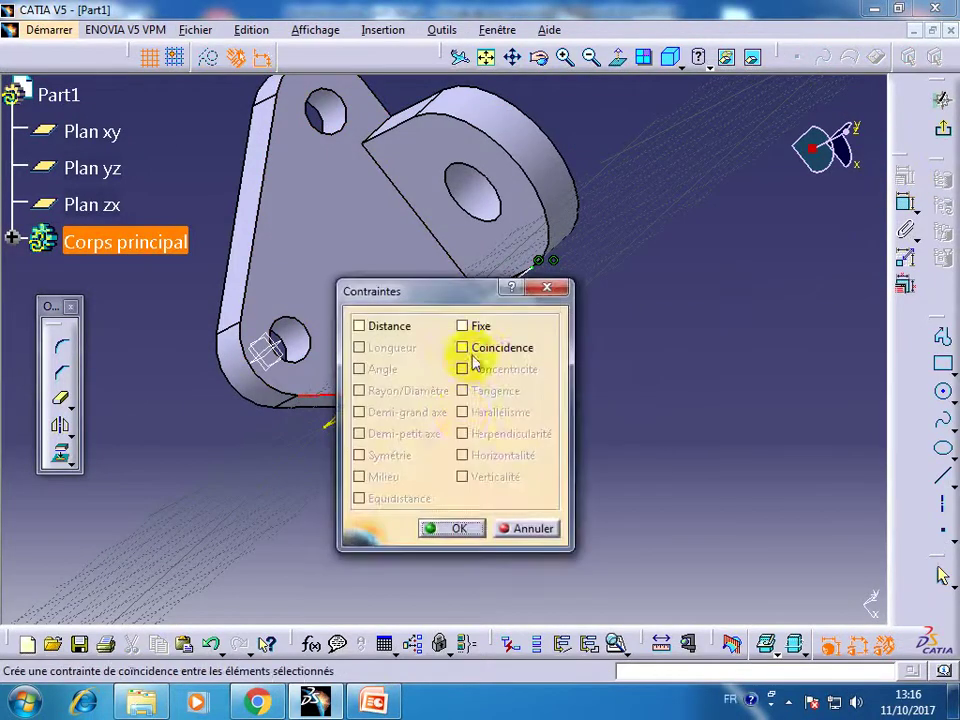
pyautogui.click(466, 348)
pyautogui.click(450, 528)
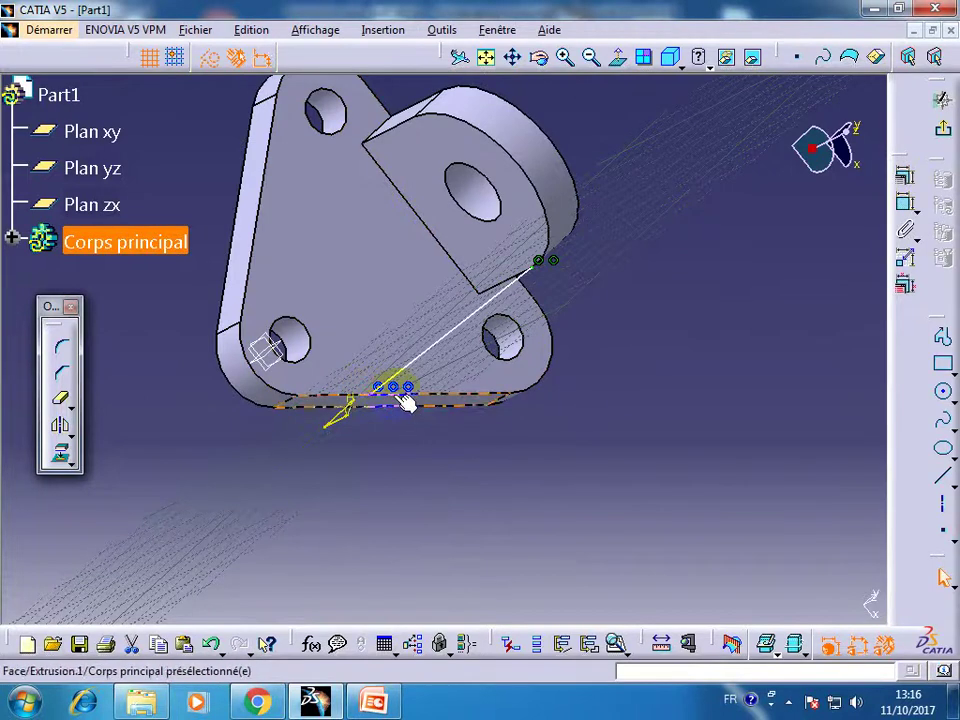
# Step: Make the lower end also coincide with the plate face, check the line, and exit the sketch
pyautogui.click(904, 176)
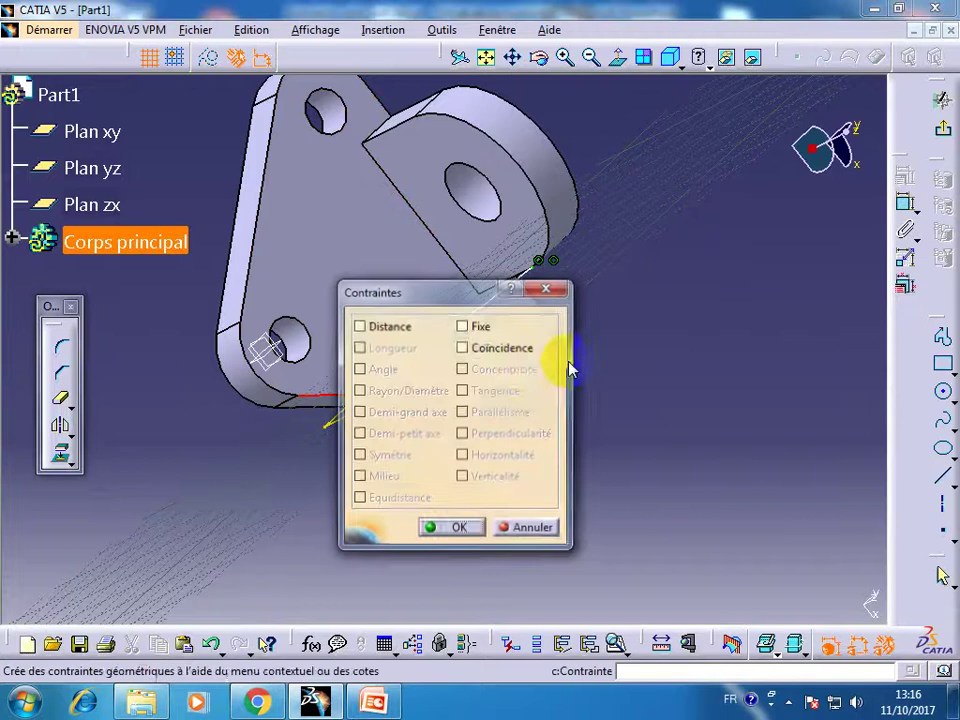
pyautogui.click(530, 347)
pyautogui.click(464, 529)
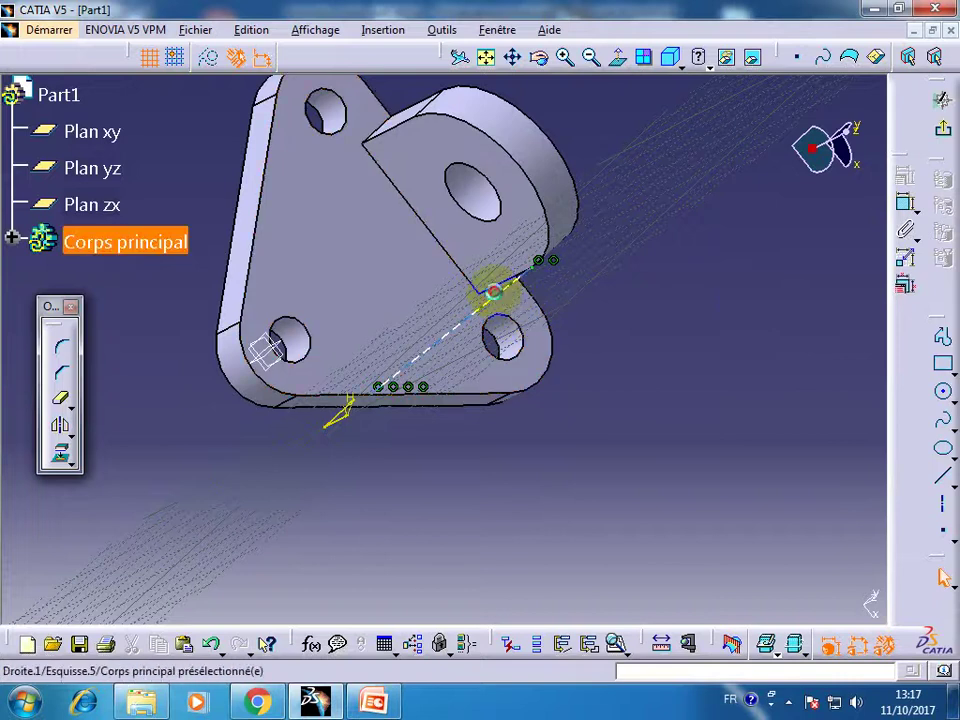
pyautogui.doubleClick(505, 294)
pyautogui.click(941, 128)
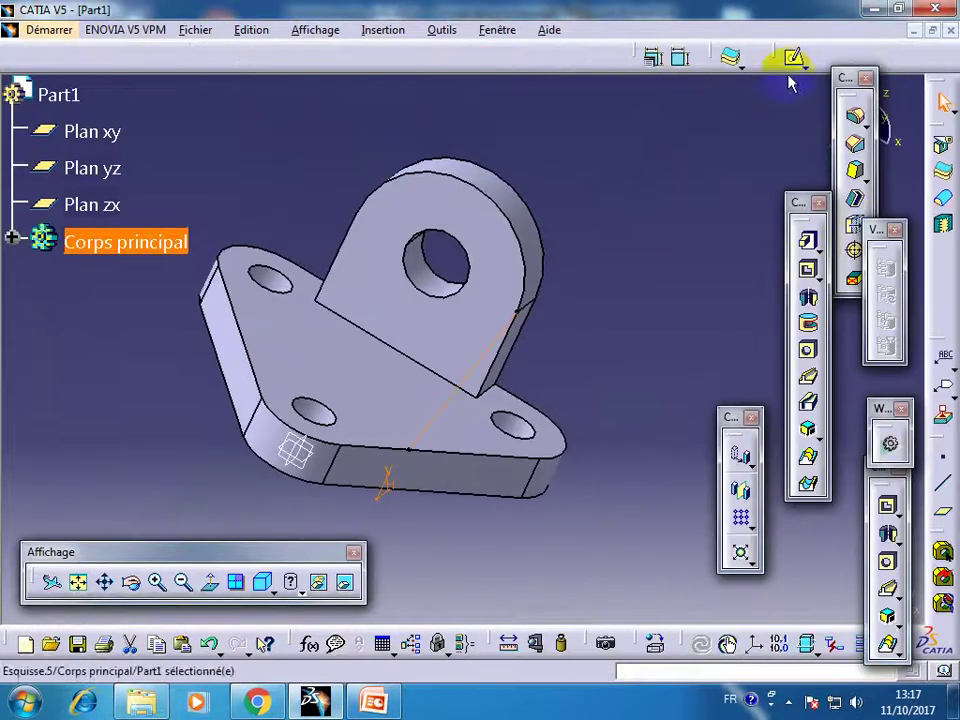
# Step: Reopen the rib sketch and drag the line's lower end onto the plate edge
pyautogui.click(790, 60)
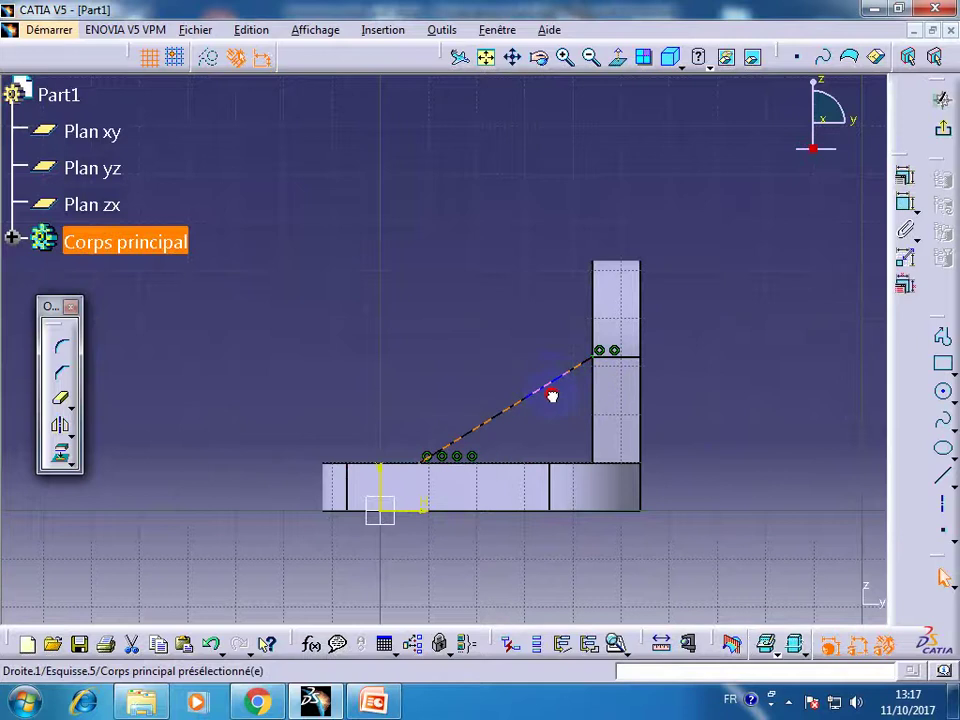
pyautogui.click(541, 58)
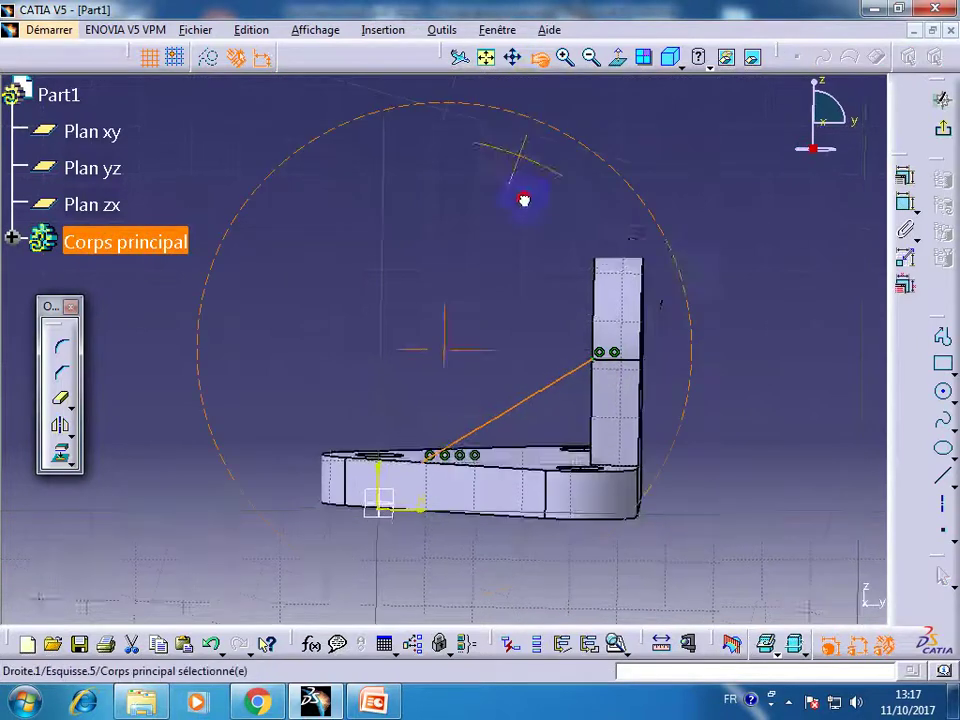
pyautogui.moveTo(521, 197)
pyautogui.mouseDown()
pyautogui.moveTo(553, 360)
pyautogui.moveTo(574, 386)
pyautogui.moveTo(594, 339)
pyautogui.moveTo(499, 214)
pyautogui.moveTo(456, 181)
pyautogui.moveTo(409, 255)
pyautogui.moveTo(403, 298)
pyautogui.moveTo(414, 324)
pyautogui.mouseUp()
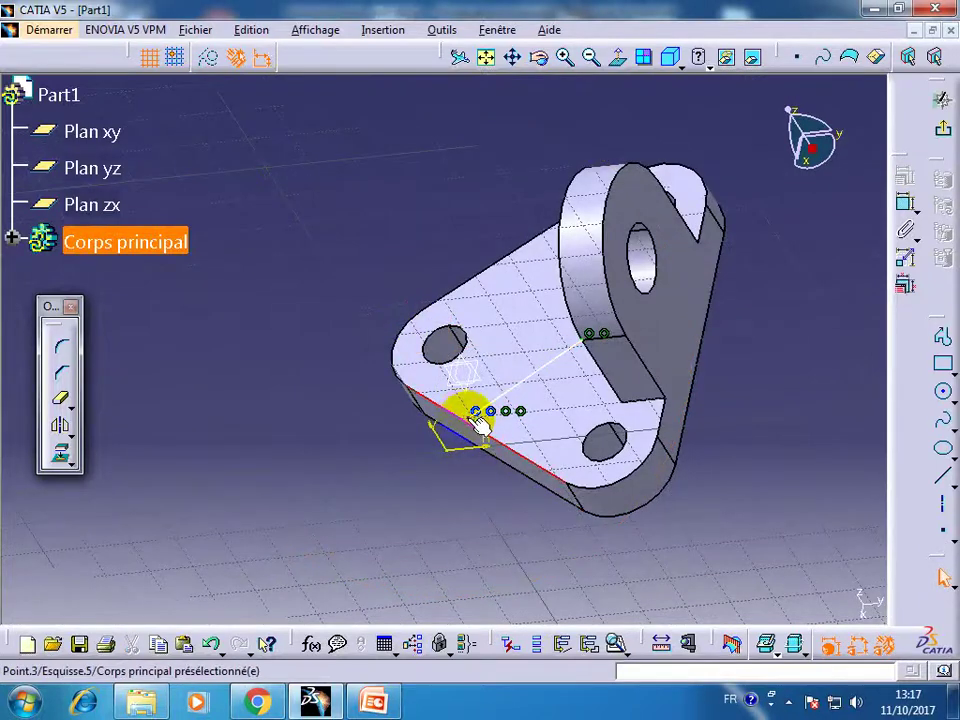
pyautogui.moveTo(478, 420); pyautogui.dragTo(465, 416)
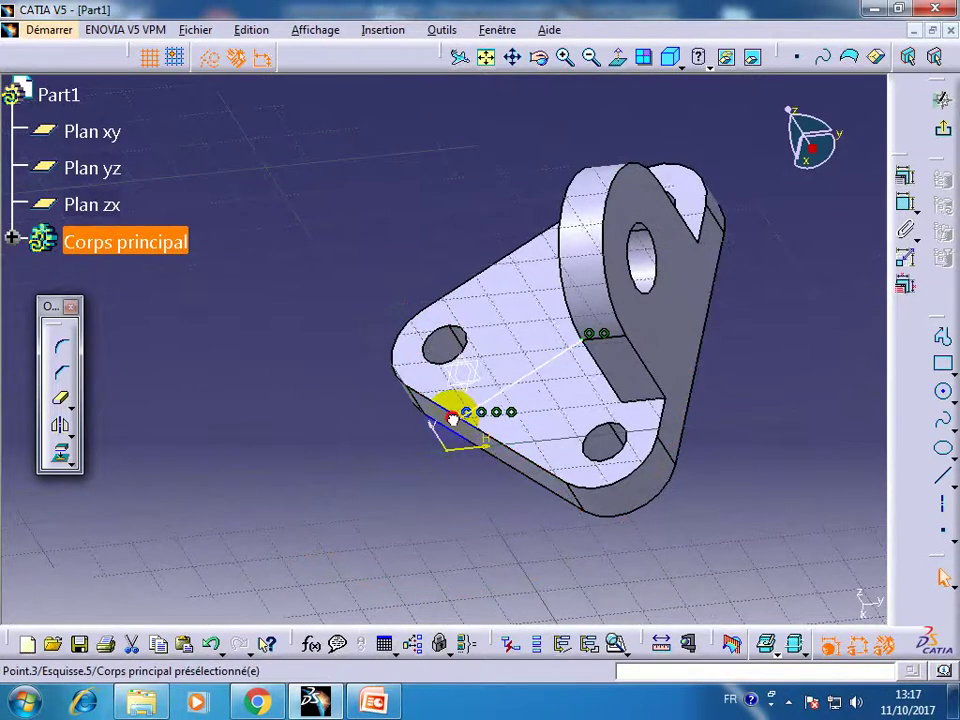
# Step: Pick the plate's lower edge for the end point, check the placement in 3D, and exit the sketch
pyautogui.click(407, 465)
pyautogui.click(537, 458)
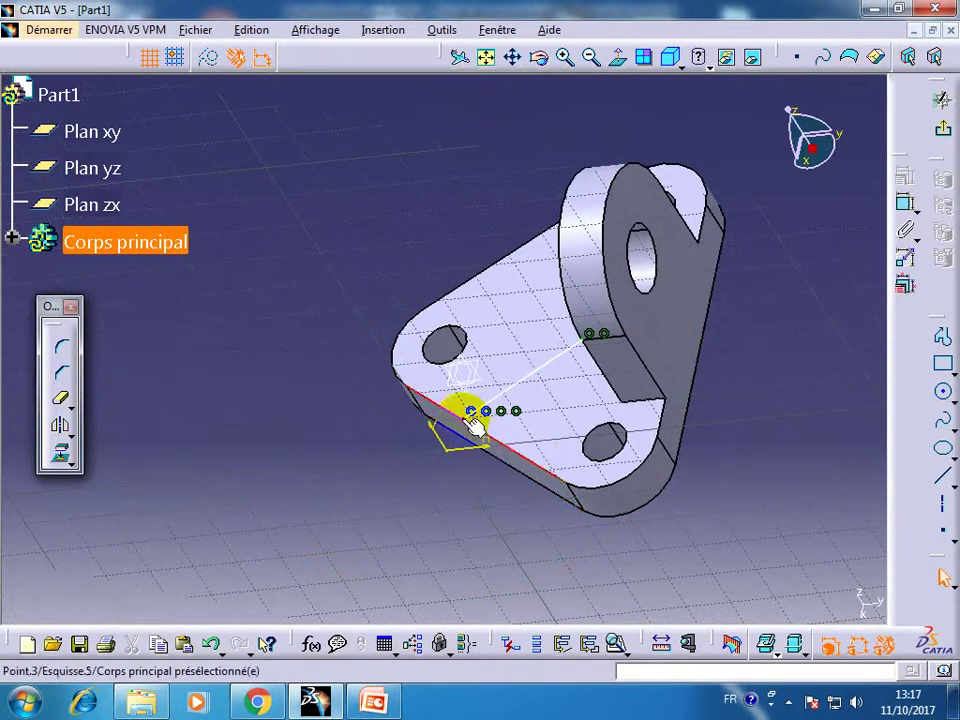
pyautogui.click(534, 465)
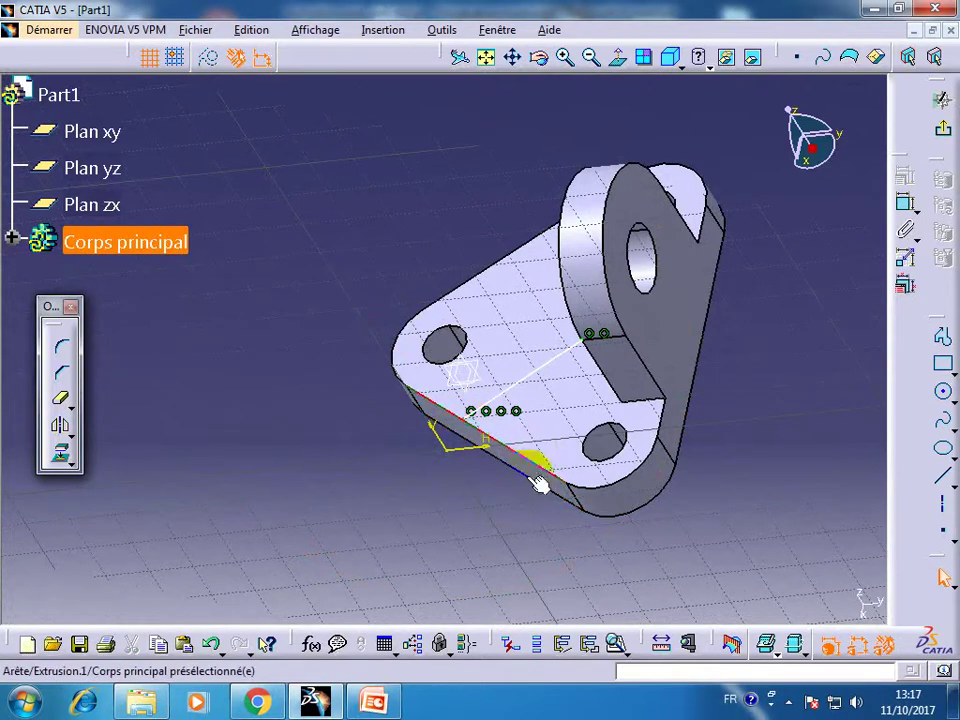
pyautogui.click(539, 57)
pyautogui.moveTo(527, 221)
pyautogui.mouseDown()
pyautogui.moveTo(693, 353)
pyautogui.moveTo(679, 323)
pyautogui.mouseUp()
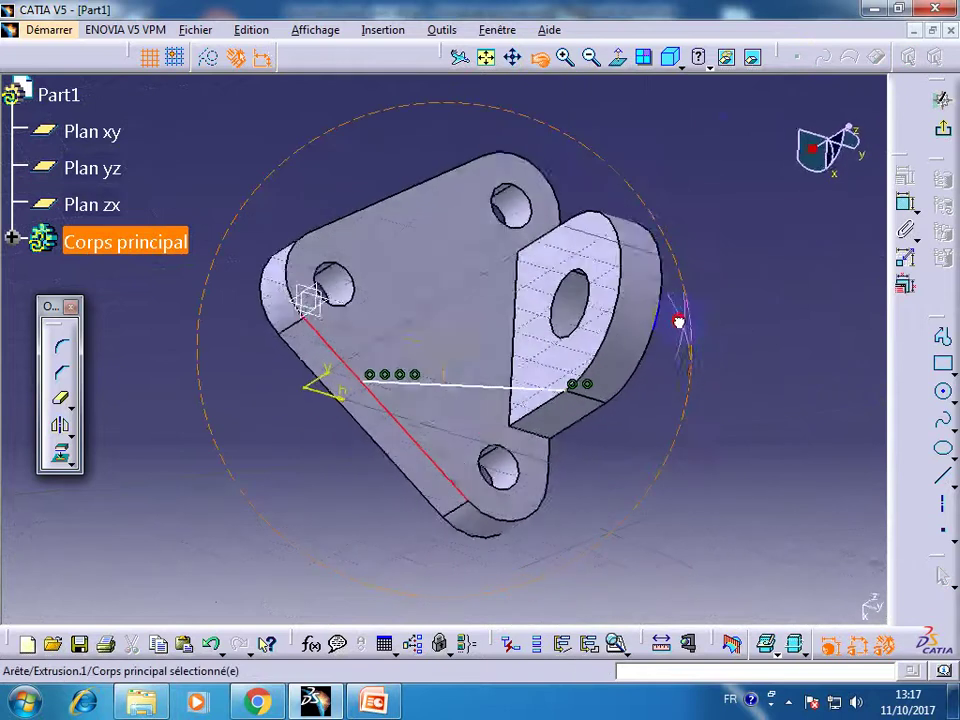
pyautogui.click(943, 128)
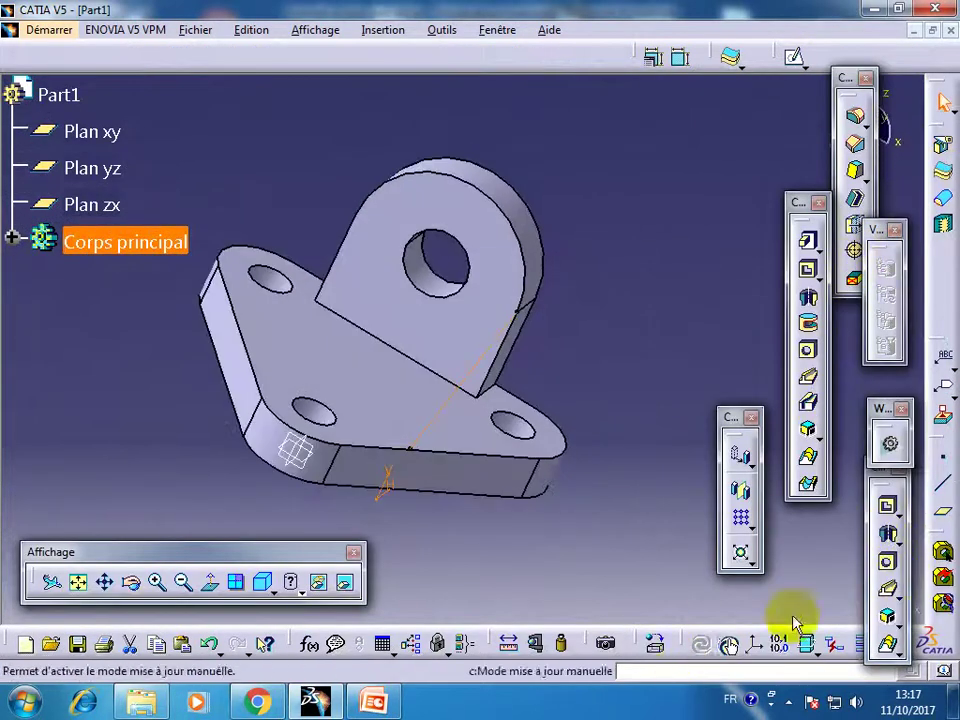
pyautogui.click(903, 628)
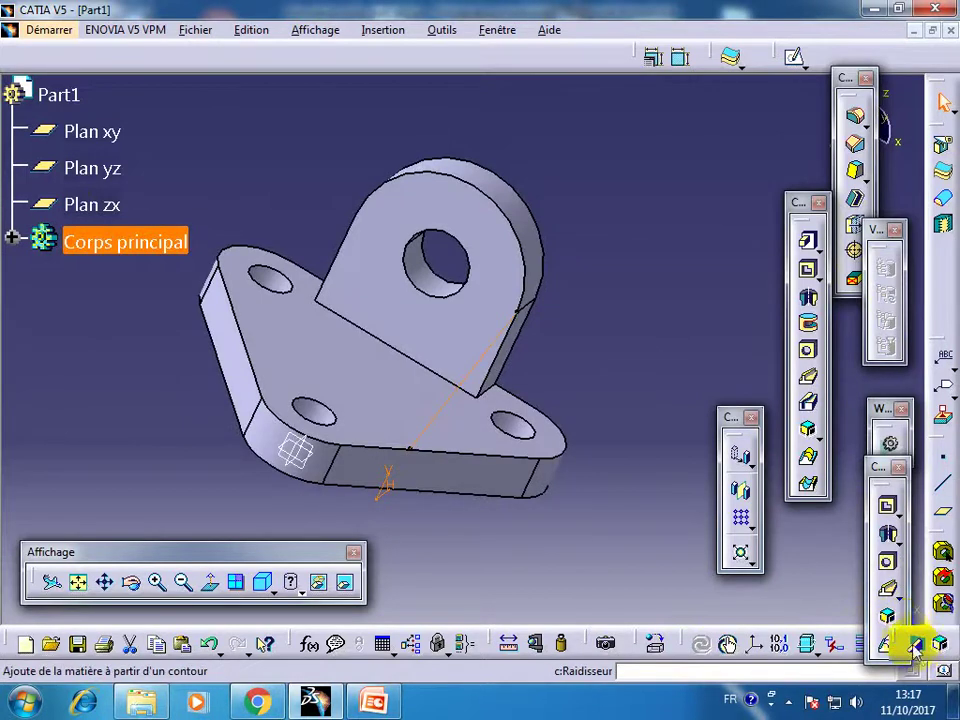
pyautogui.click(915, 648)
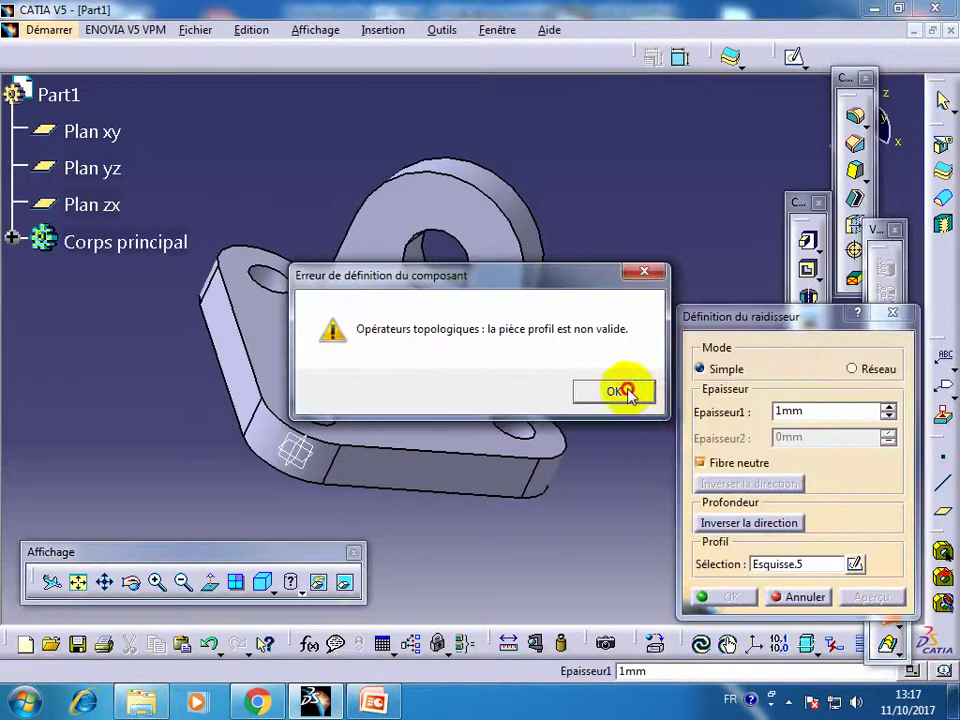
pyautogui.click(620, 391)
pyautogui.write('5')
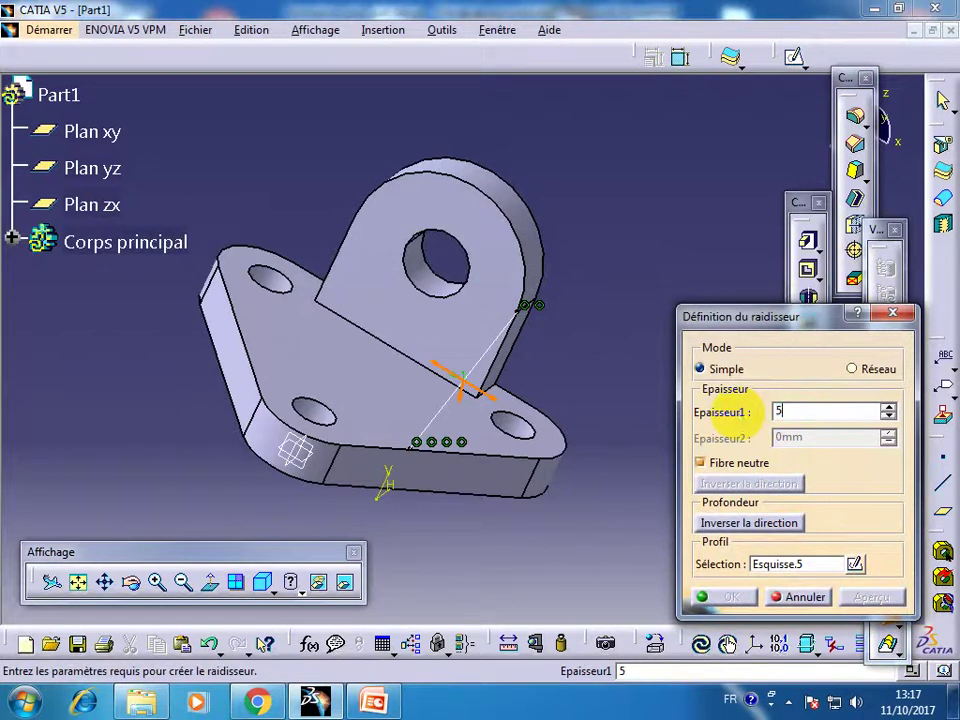
pyautogui.click(752, 527)
pyautogui.click(619, 391)
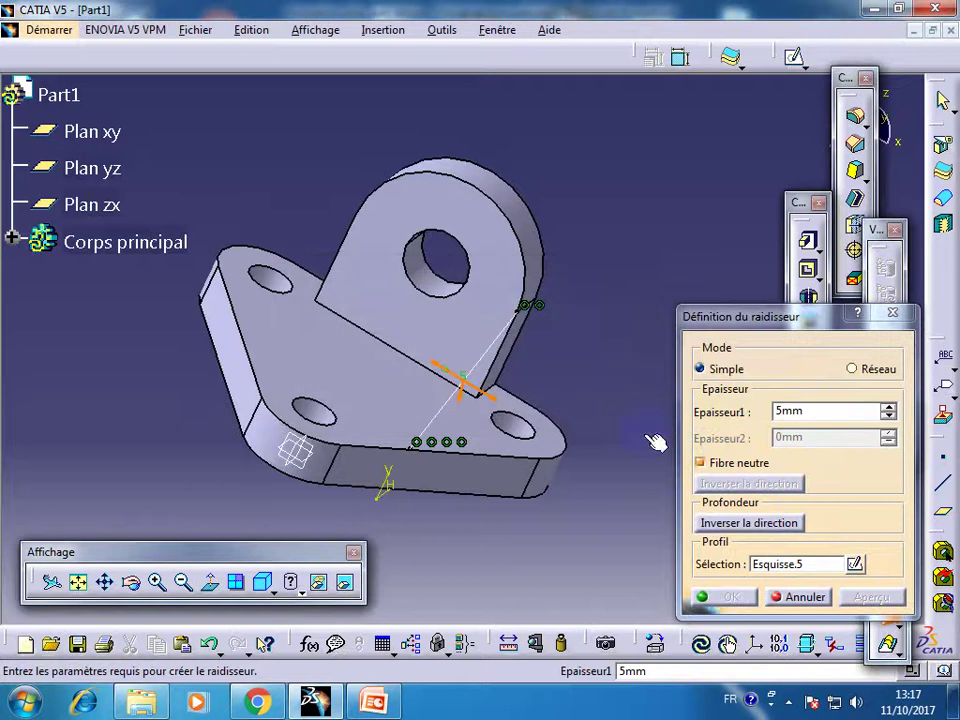
pyautogui.click(806, 597)
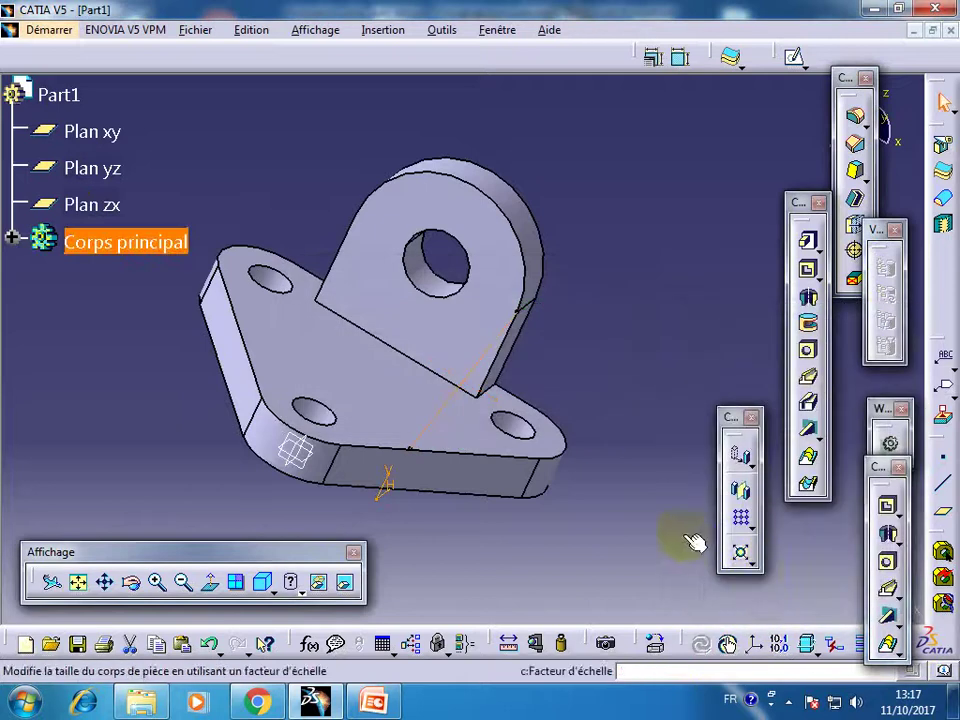
# Step: Clear the sketch selection and exit back to the 3D part
pyautogui.click(790, 708)
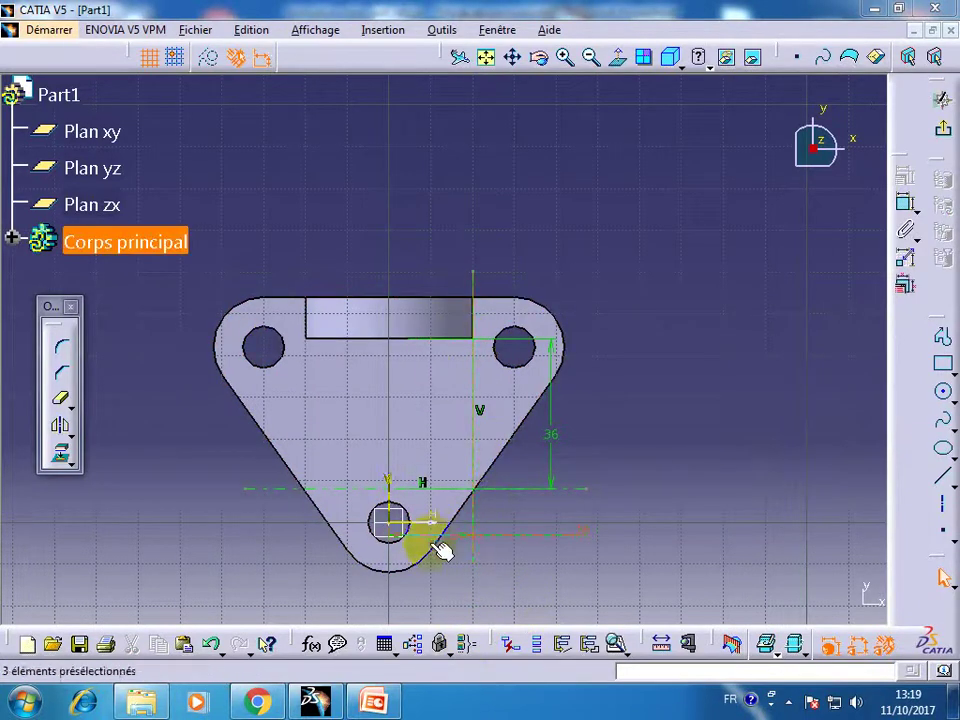
pyautogui.click(466, 557)
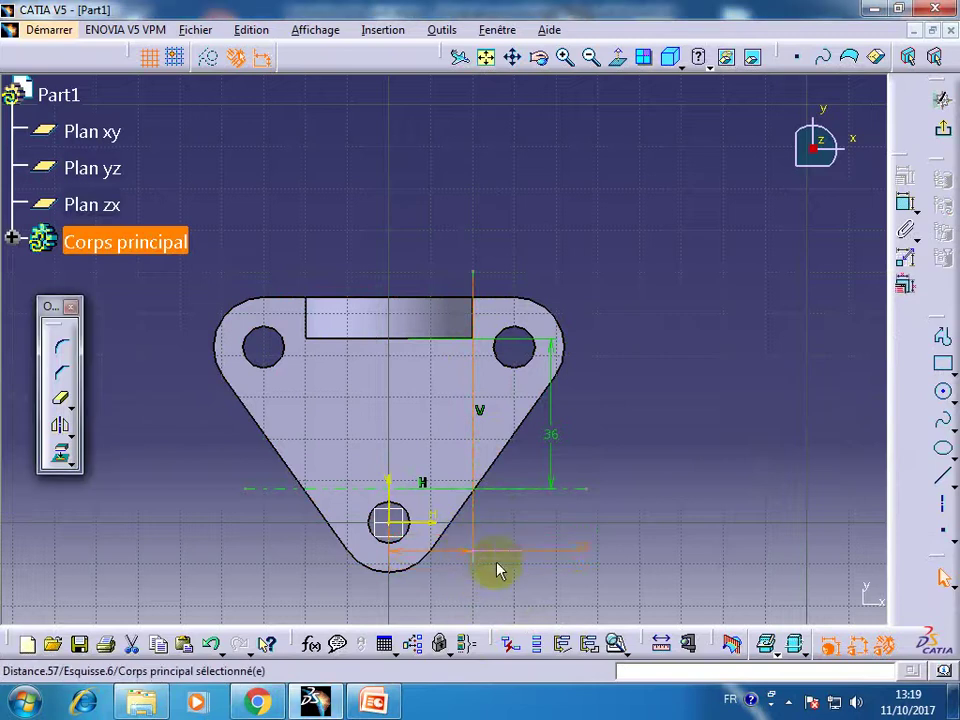
pyautogui.click(651, 406)
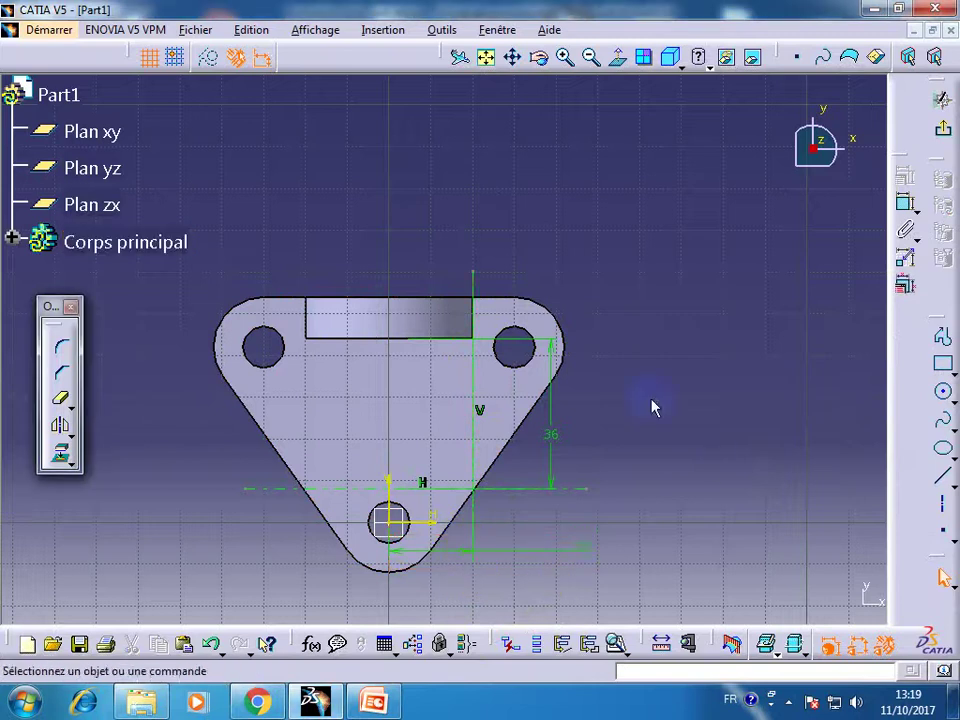
pyautogui.click(934, 138)
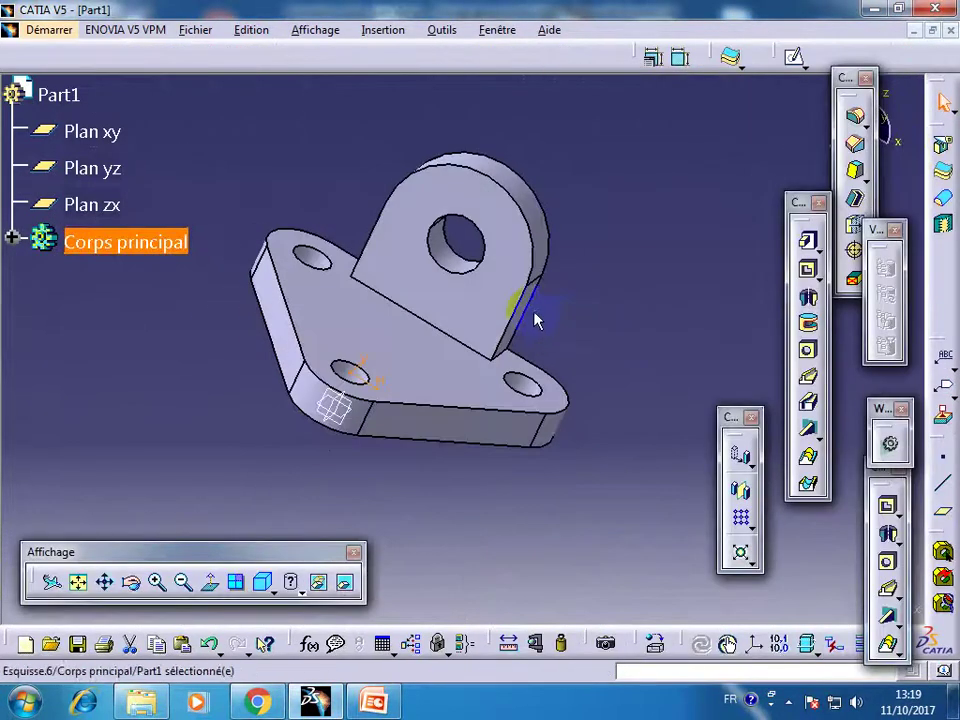
# Step: Expand the main body's tree to list Extrusion.1, Poche.1, Extrusion.2 and Poche.2
pyautogui.click(527, 318)
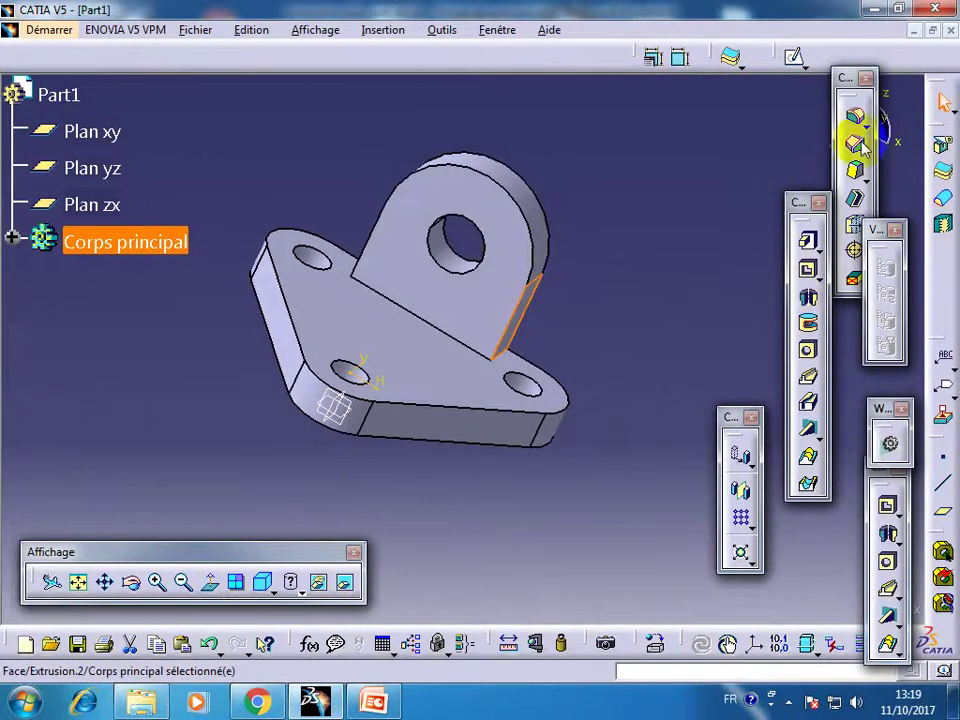
pyautogui.click(795, 56)
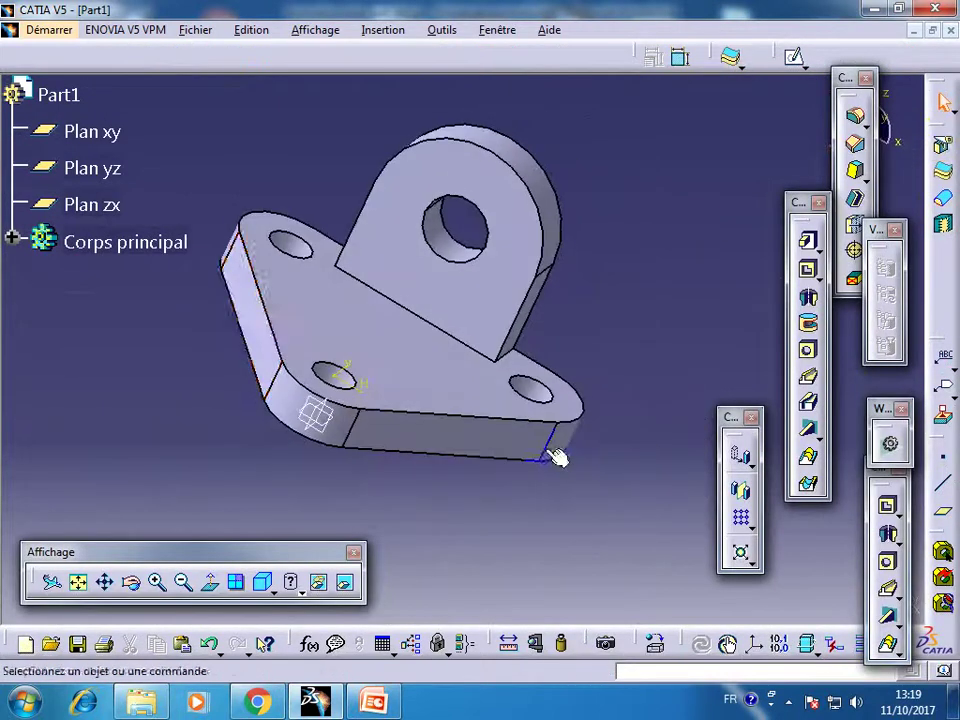
pyautogui.click(14, 240)
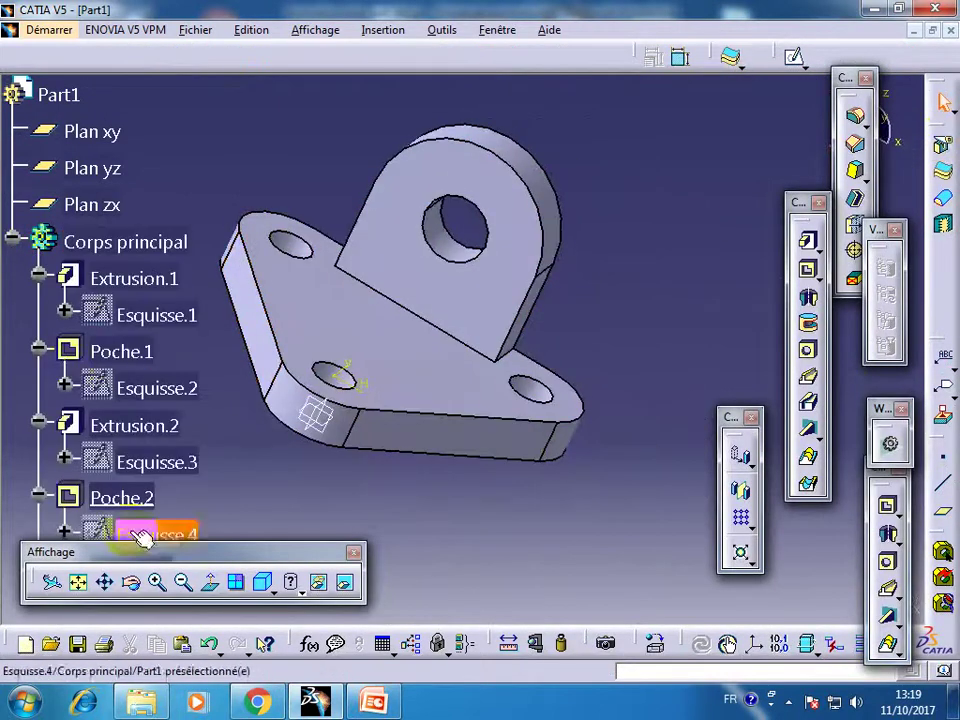
# Step: In Esquisse.6, place a point where the construction line meets the plate's slanted edge
pyautogui.doubleClick(143, 567)
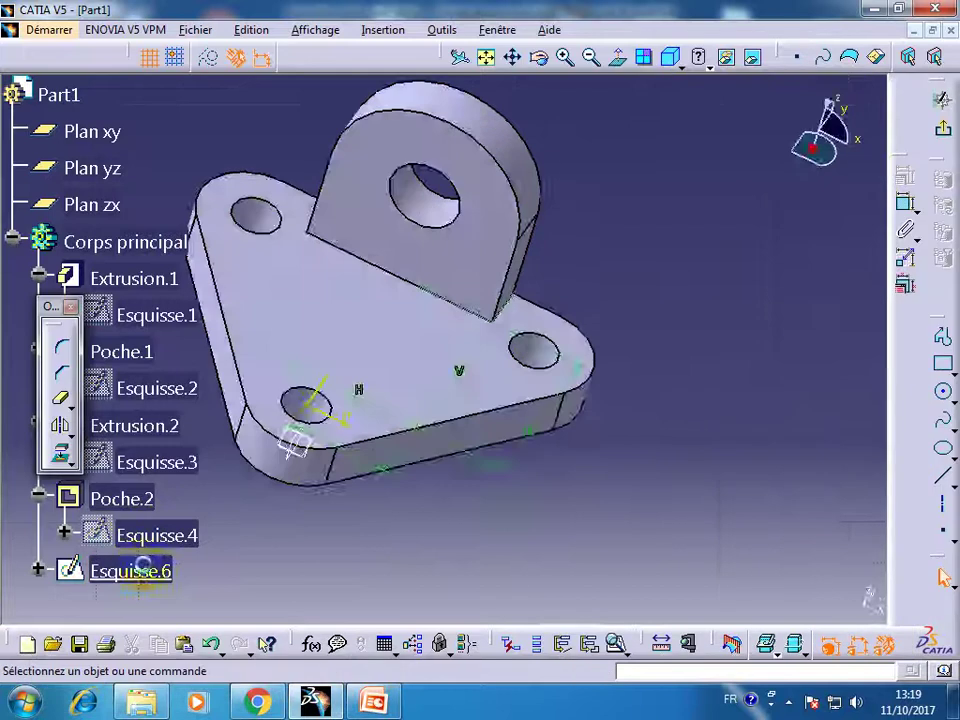
pyautogui.click(943, 537)
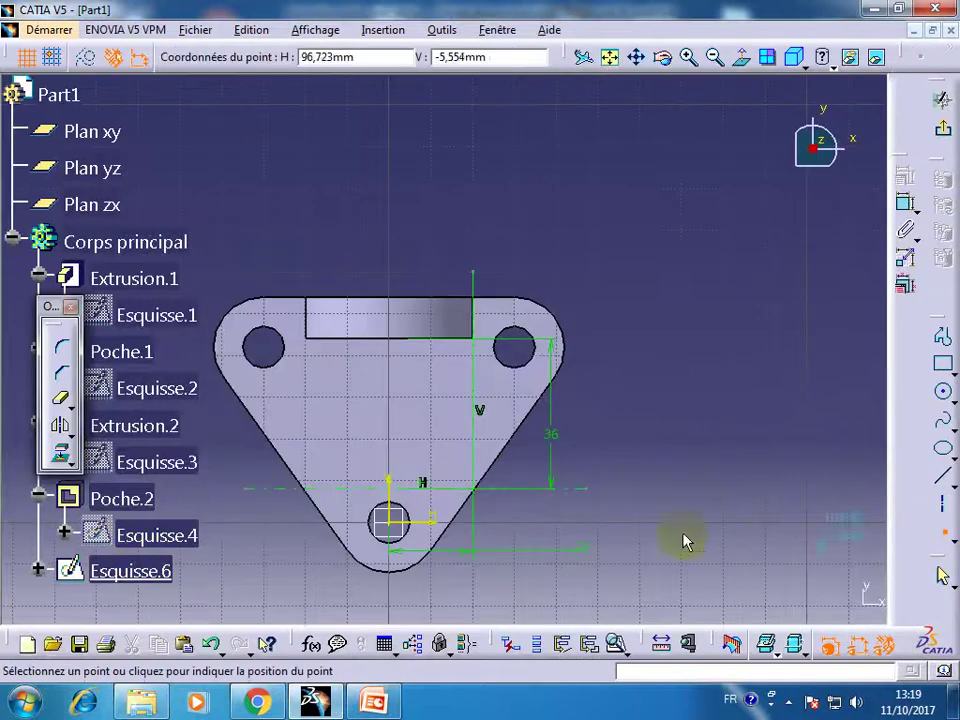
pyautogui.click(475, 487)
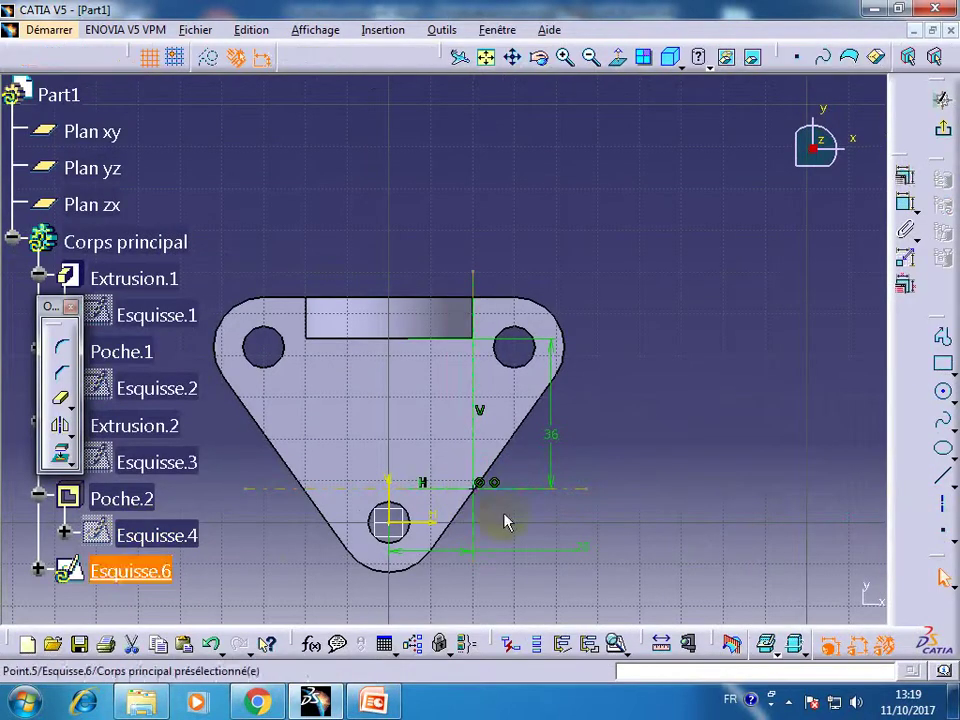
pyautogui.click(943, 130)
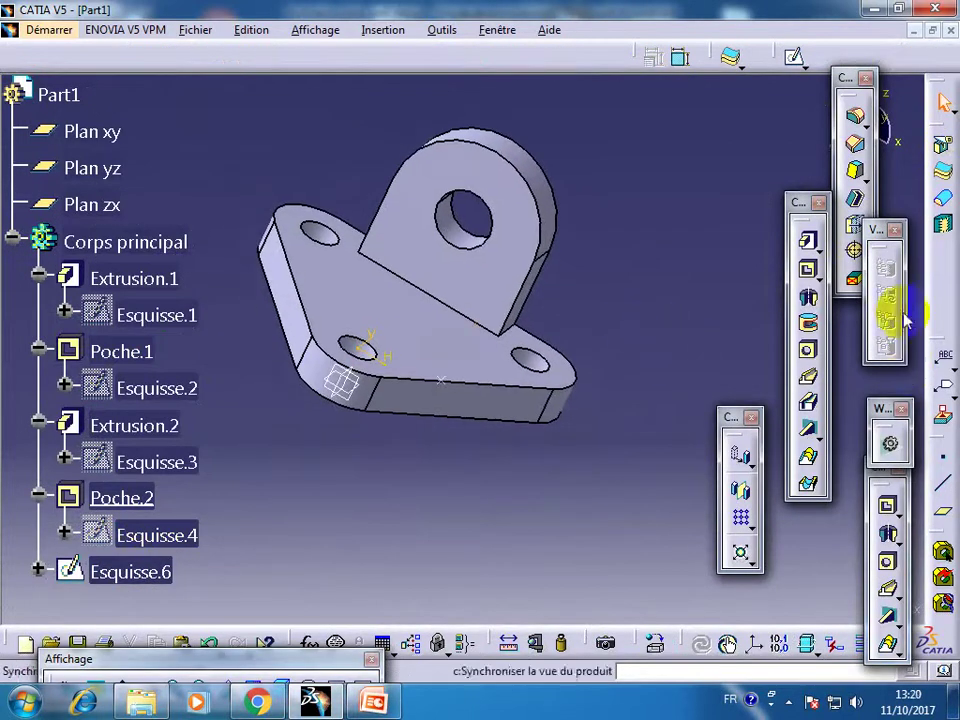
# Step: Create a point-to-point line from the upright's Poche.2 corner vertex to the Esquisse.6 point
pyautogui.click(807, 428)
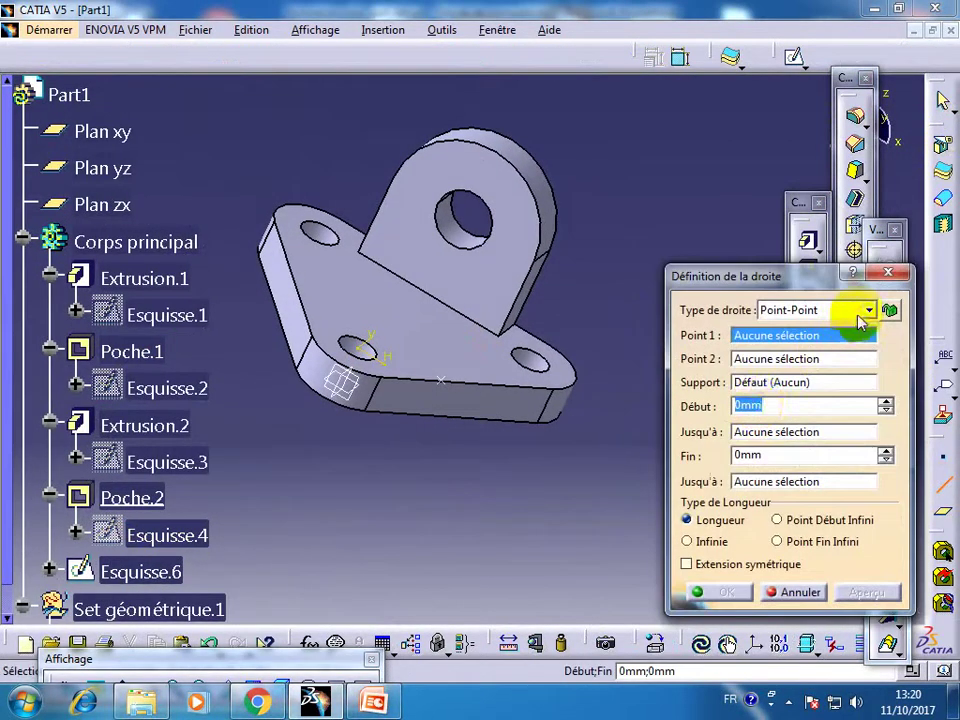
pyautogui.click(858, 316)
pyautogui.click(848, 322)
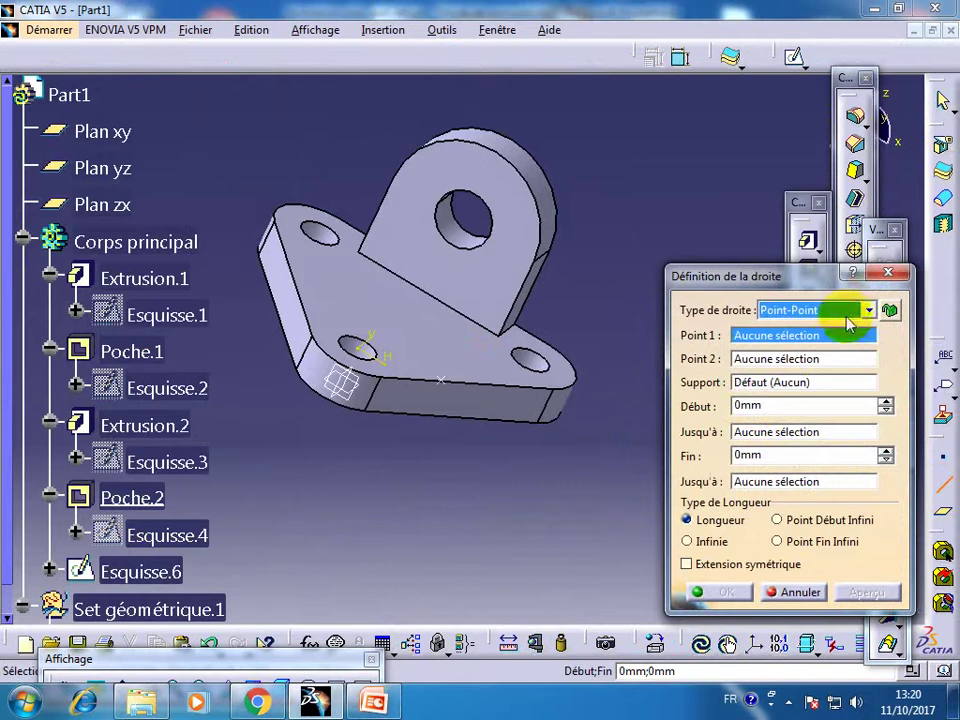
pyautogui.click(537, 263)
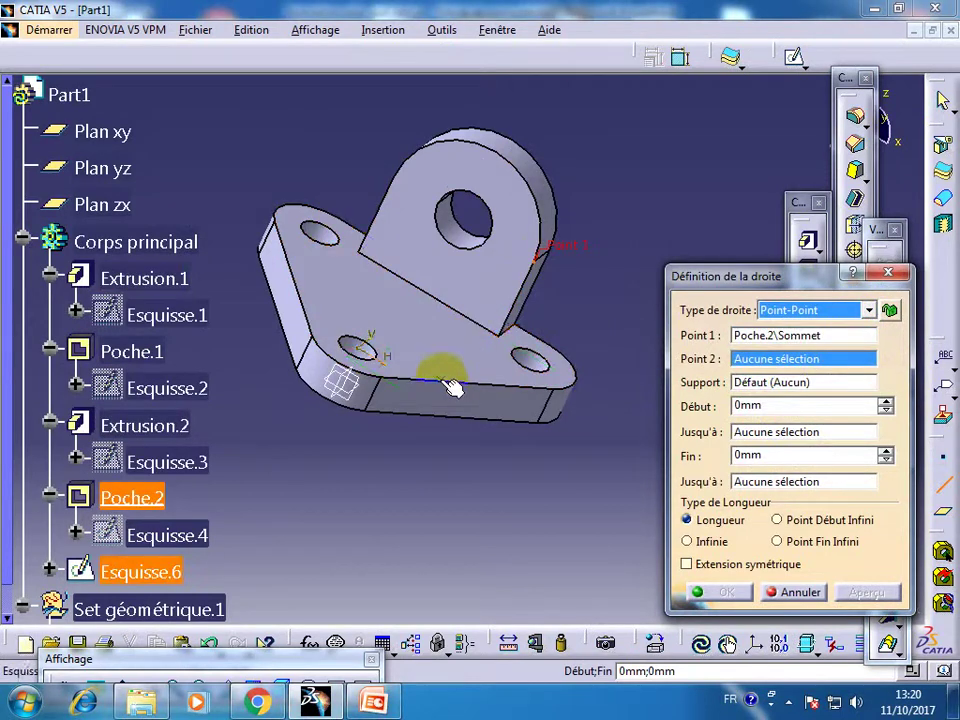
pyautogui.click(445, 390)
pyautogui.click(722, 592)
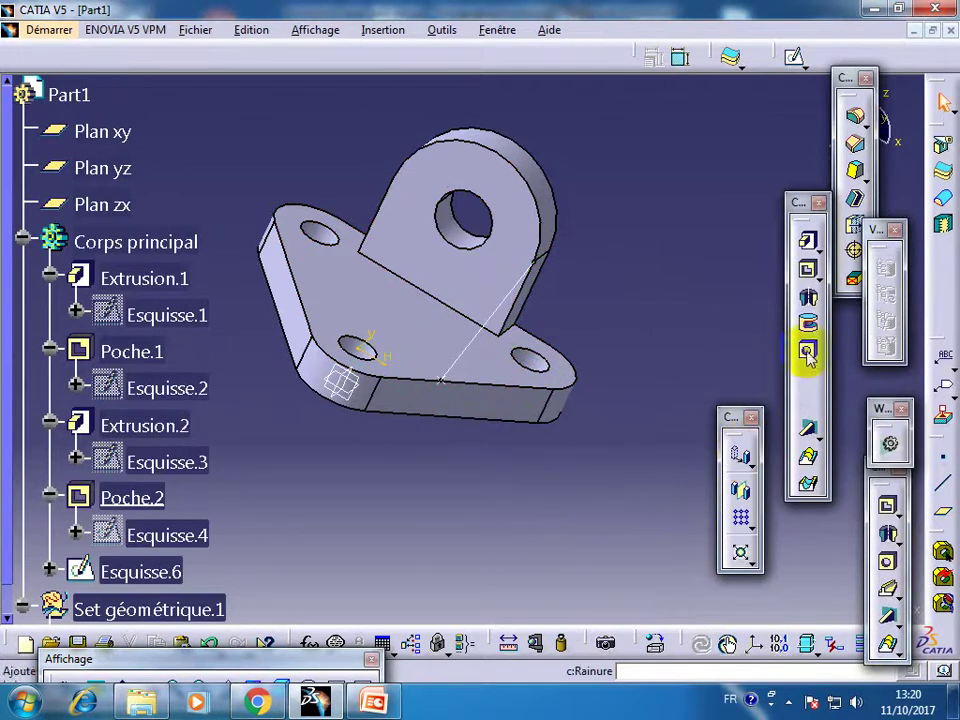
# Step: Cancel the stiffener definition twice so no Raidisseur.1 is created, then open a sketch on the base plate
pyautogui.click(809, 429)
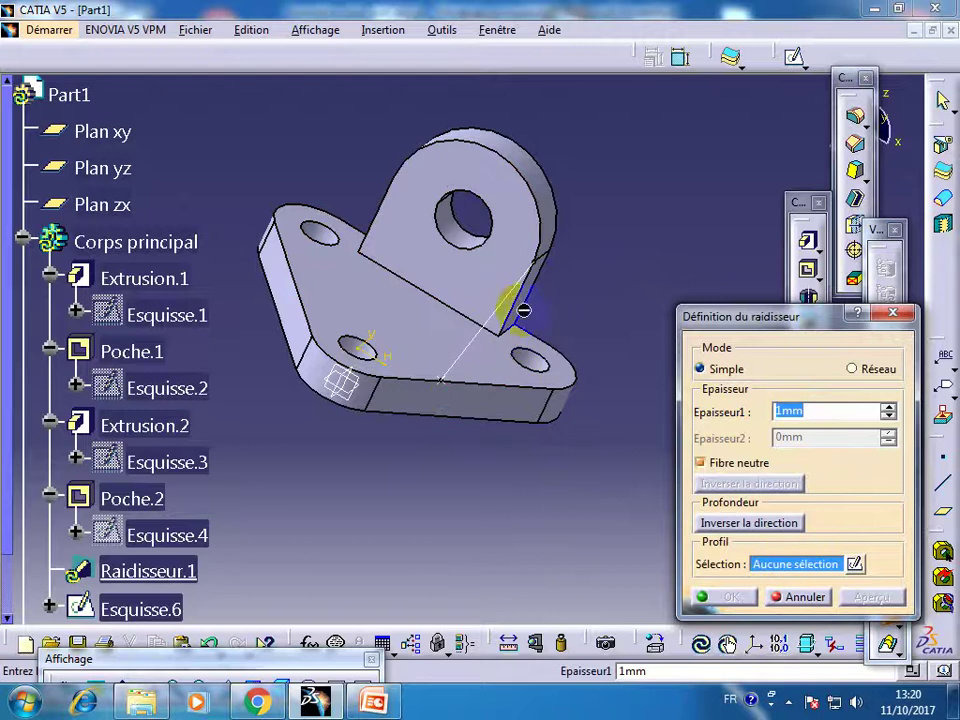
pyautogui.click(806, 598)
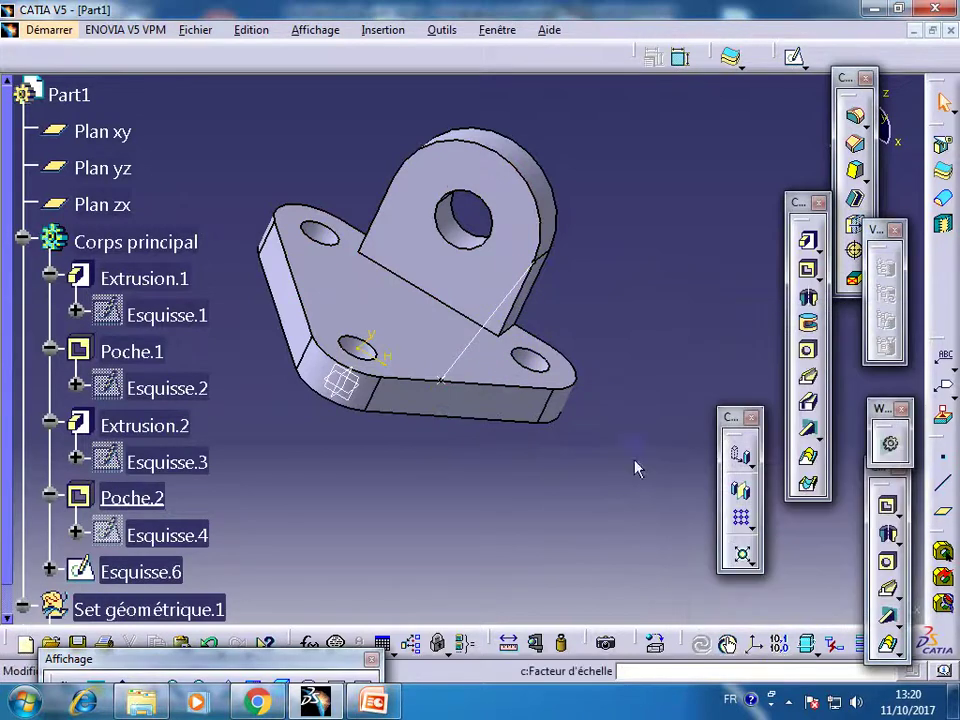
pyautogui.click(808, 458)
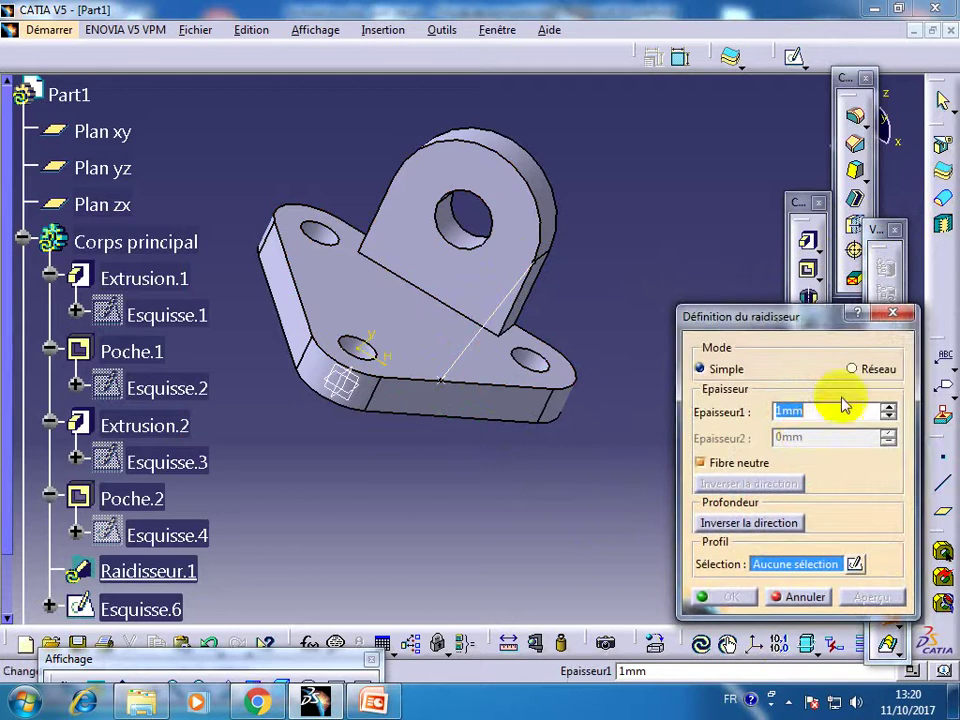
pyautogui.click(809, 597)
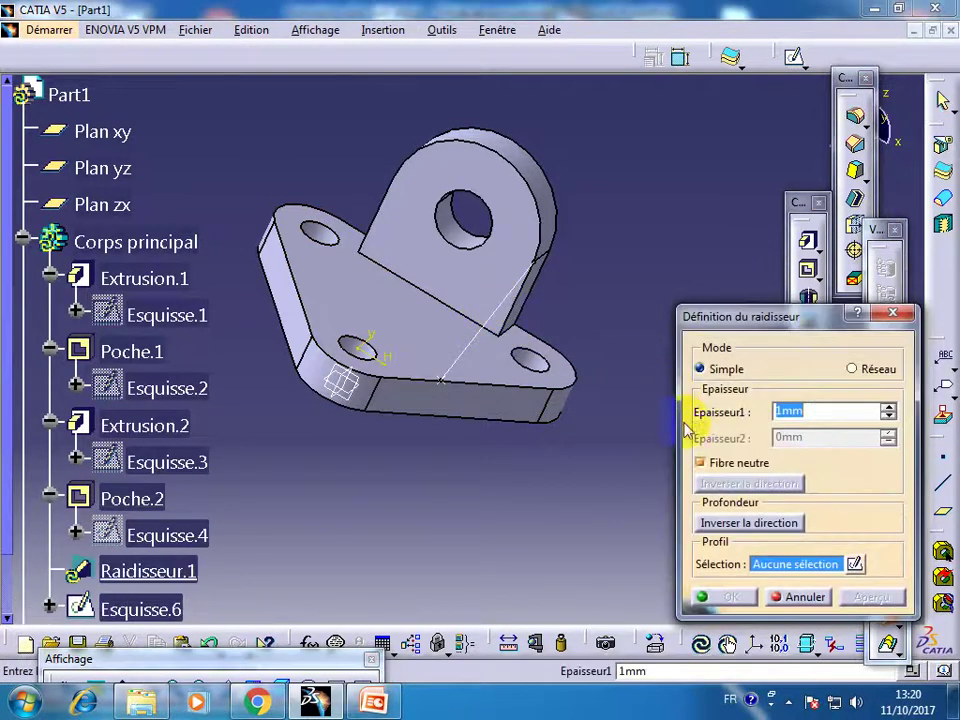
pyautogui.click(810, 597)
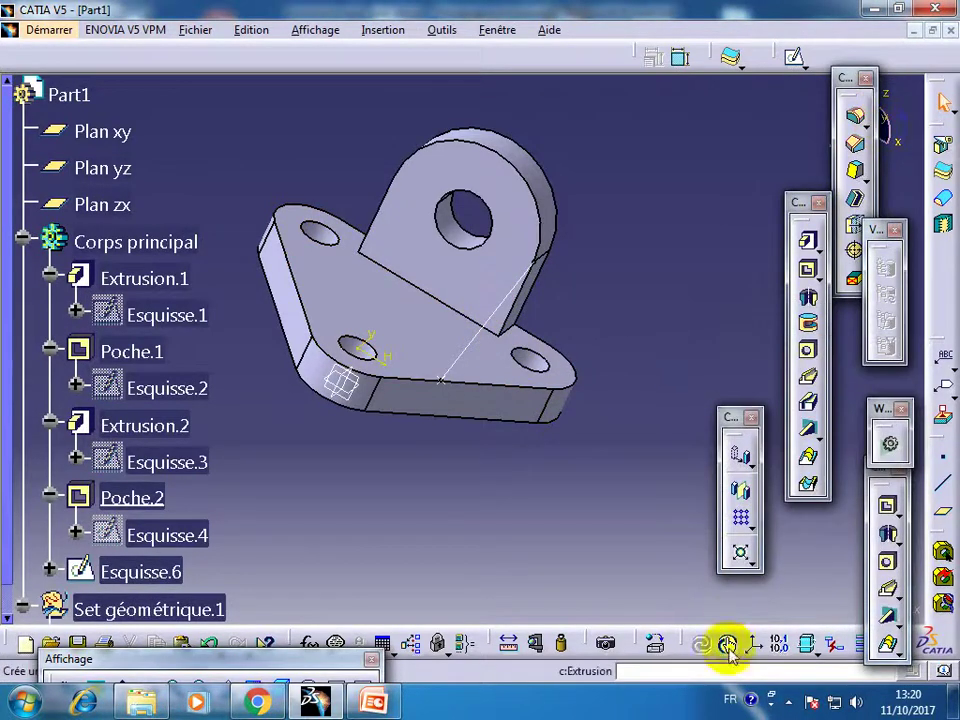
pyautogui.click(797, 707)
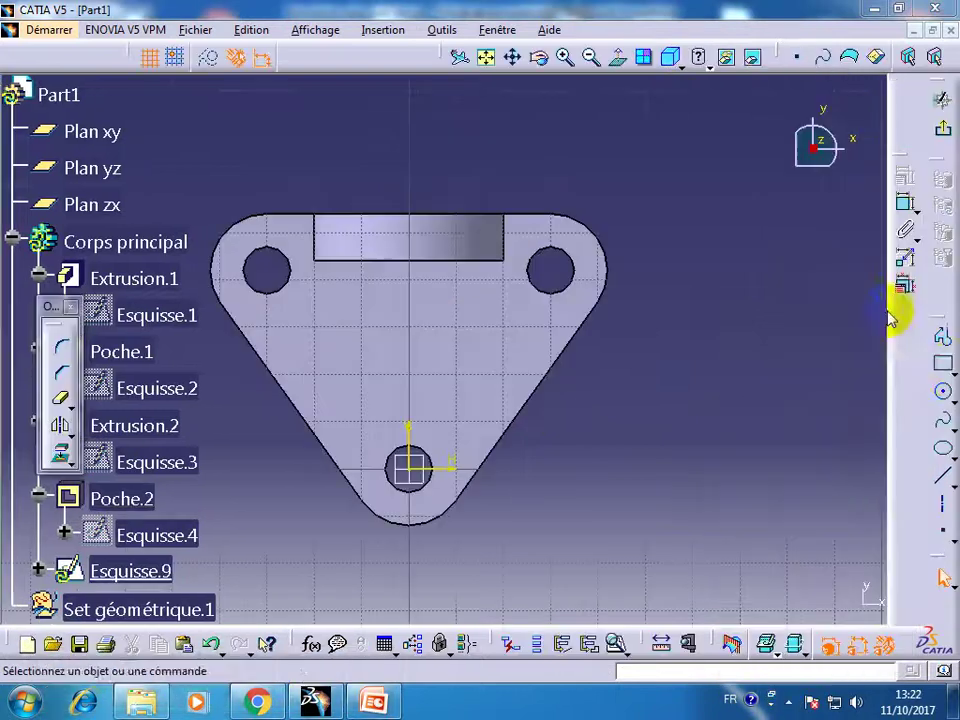
# Step: Draw a narrow vertical rectangle down from the upright and make its top edge coincident with the upright's edge
pyautogui.click(479, 267)
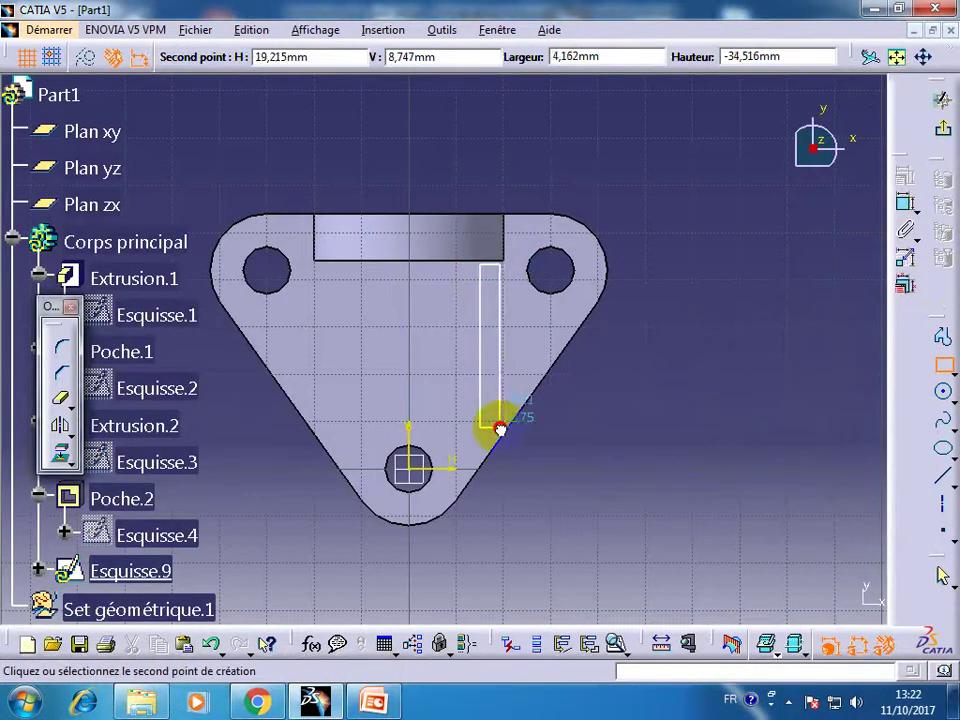
pyautogui.click(501, 426)
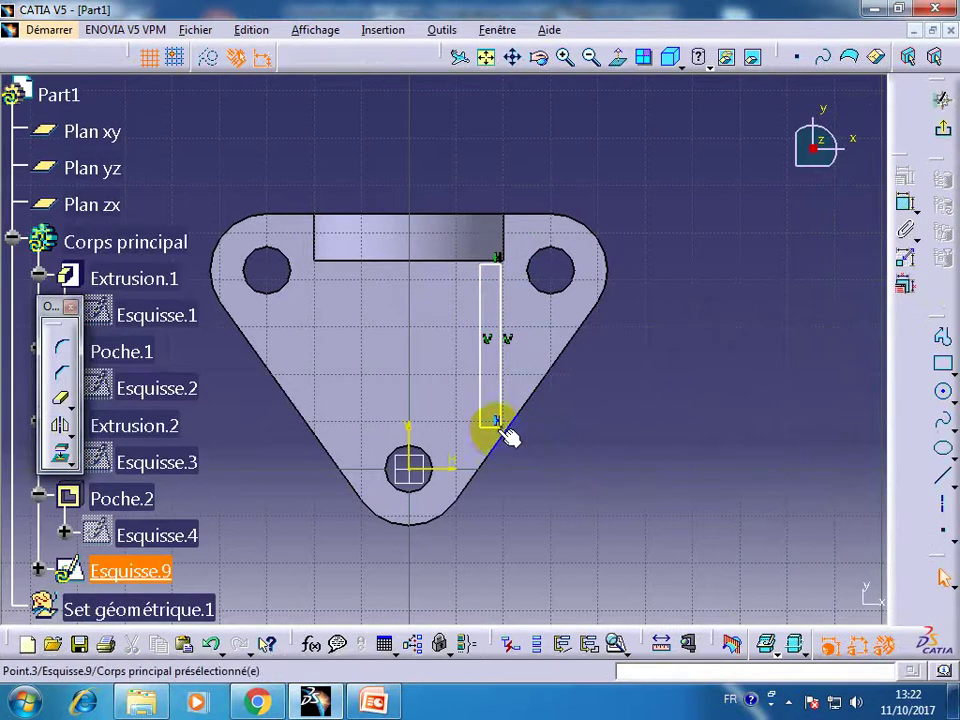
pyautogui.click(903, 175)
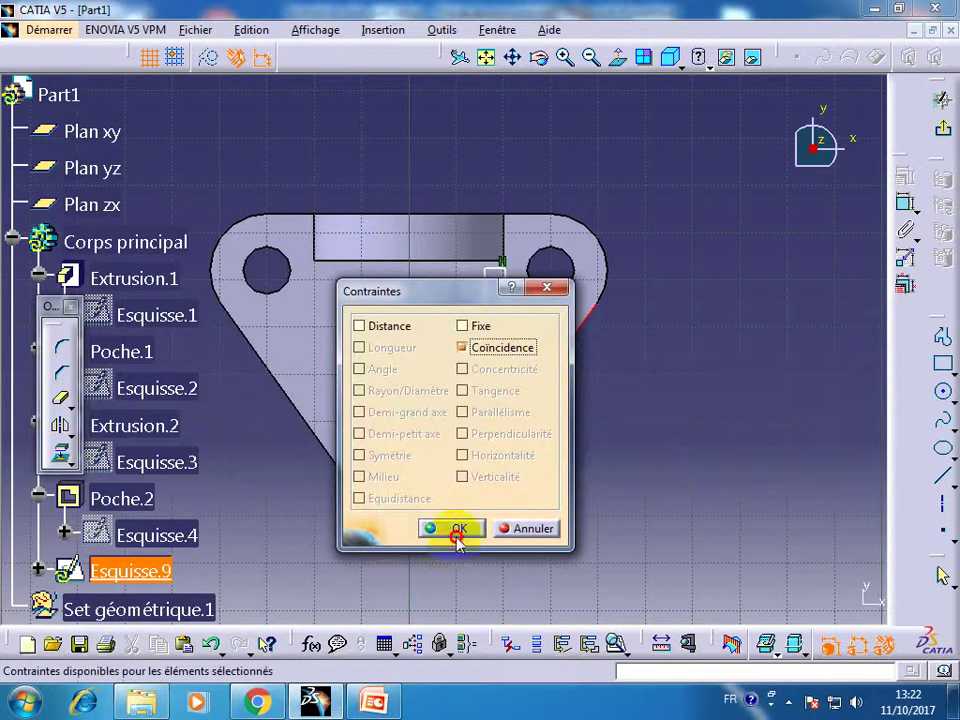
pyautogui.click(456, 530)
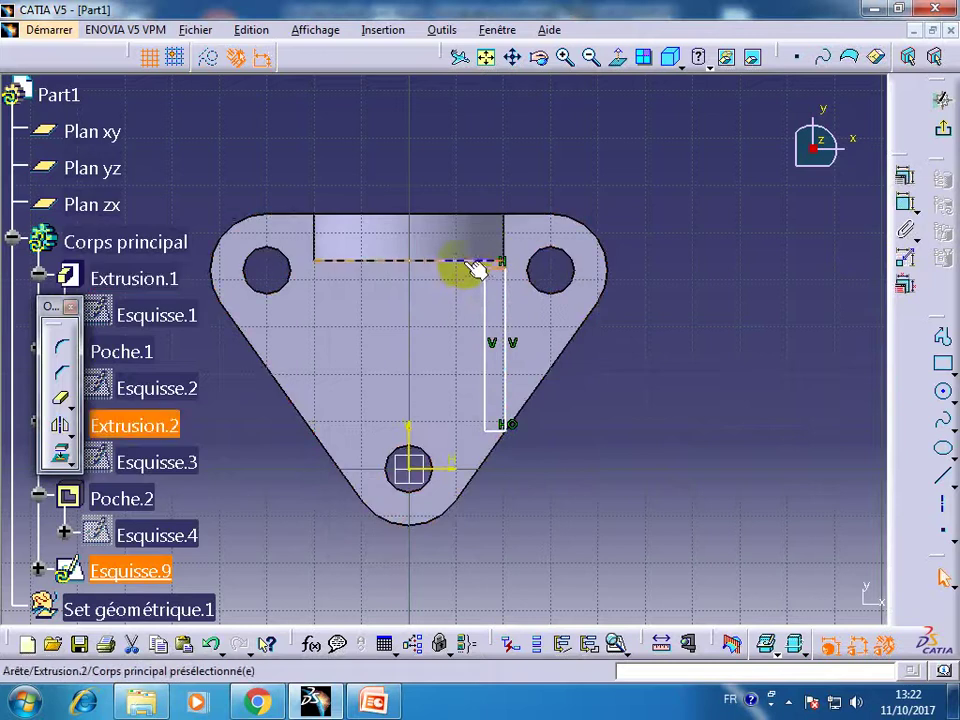
pyautogui.click(903, 178)
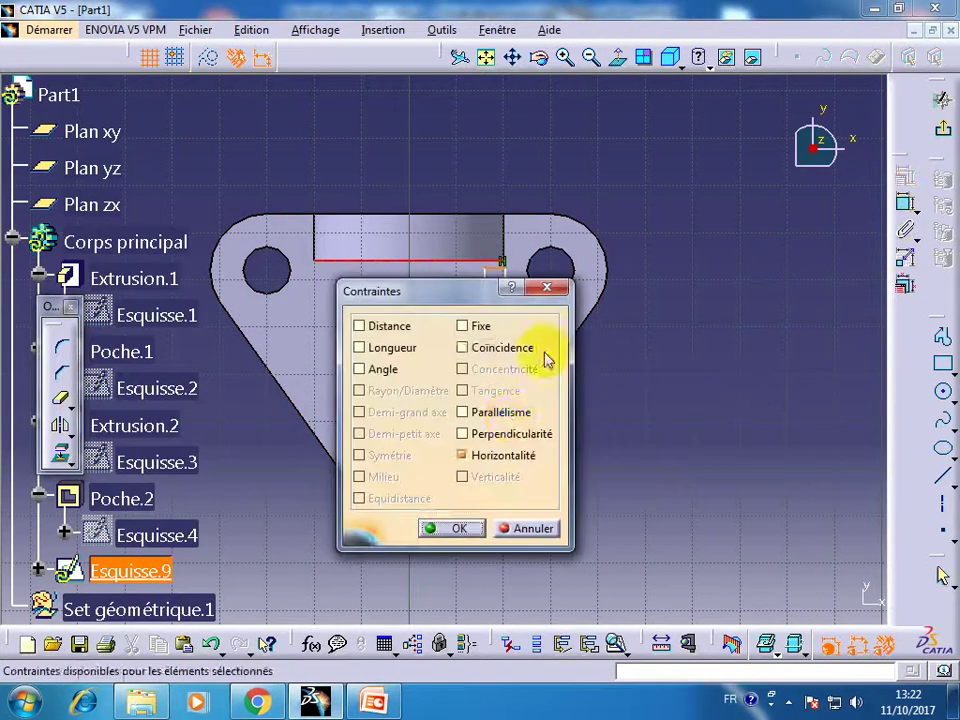
pyautogui.click(505, 347)
pyautogui.click(473, 532)
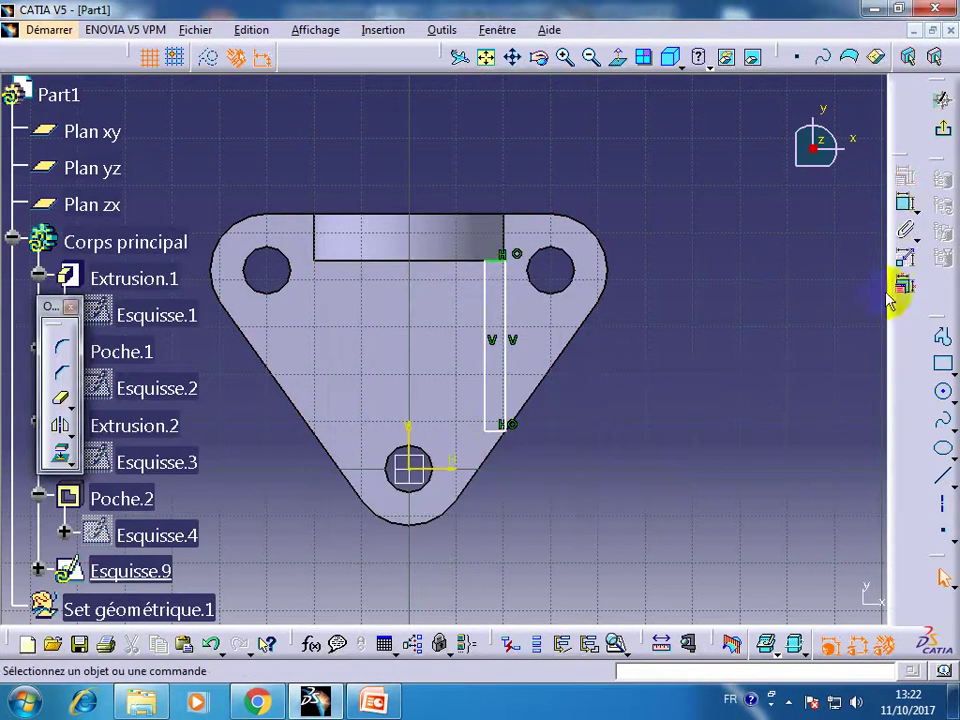
pyautogui.click(372, 700)
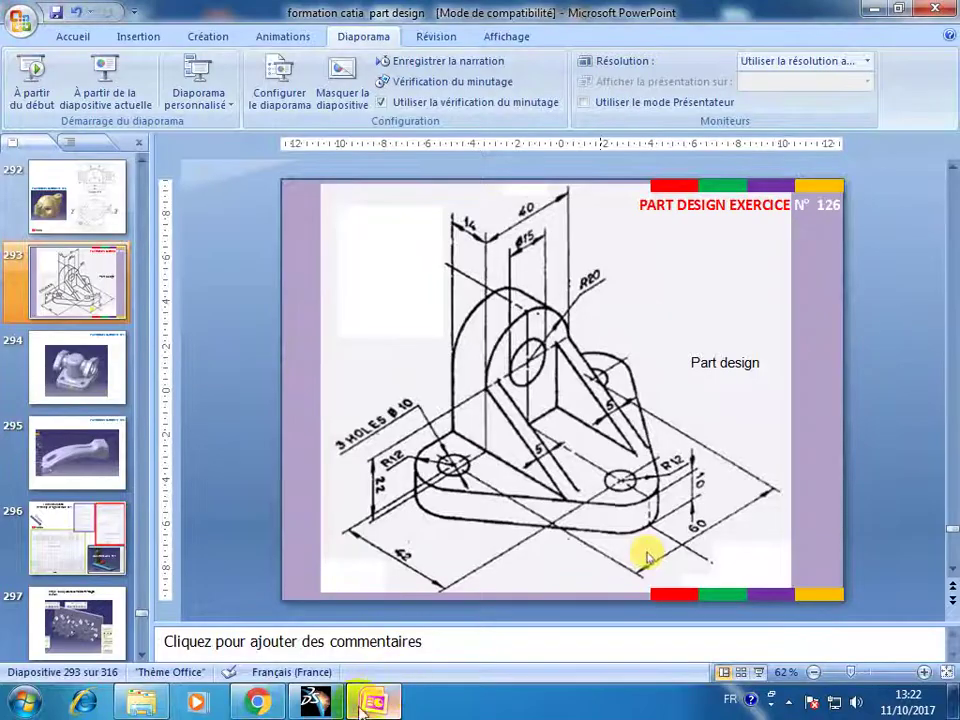
pyautogui.click(315, 700)
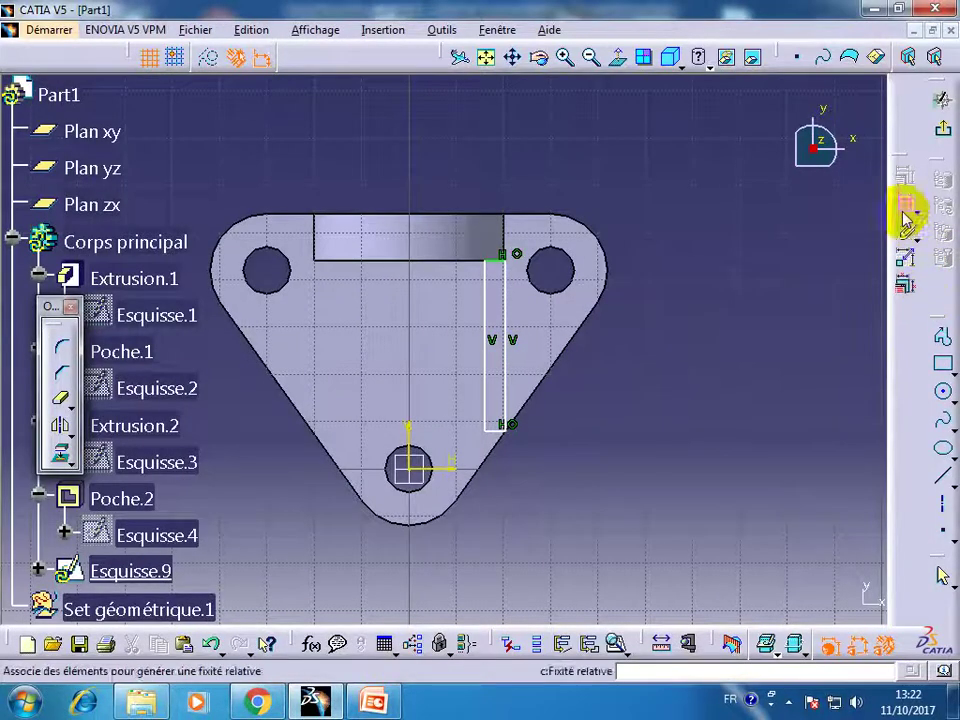
# Step: Dimension the rectangle's width to 5 mm
pyautogui.click(545, 502)
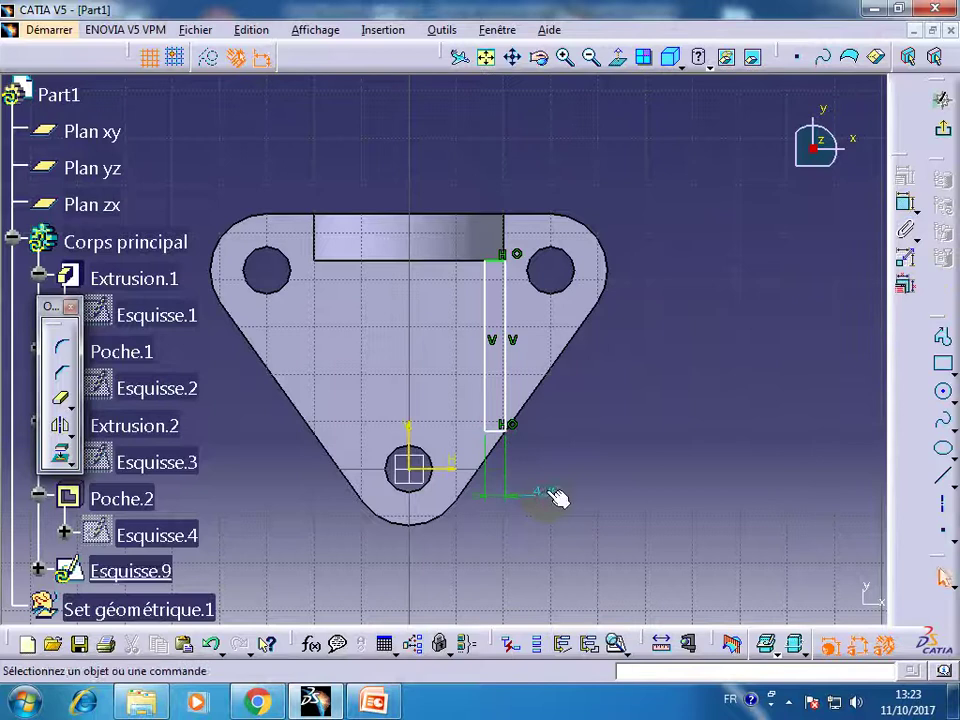
pyautogui.doubleClick(547, 497)
pyautogui.press('Return')
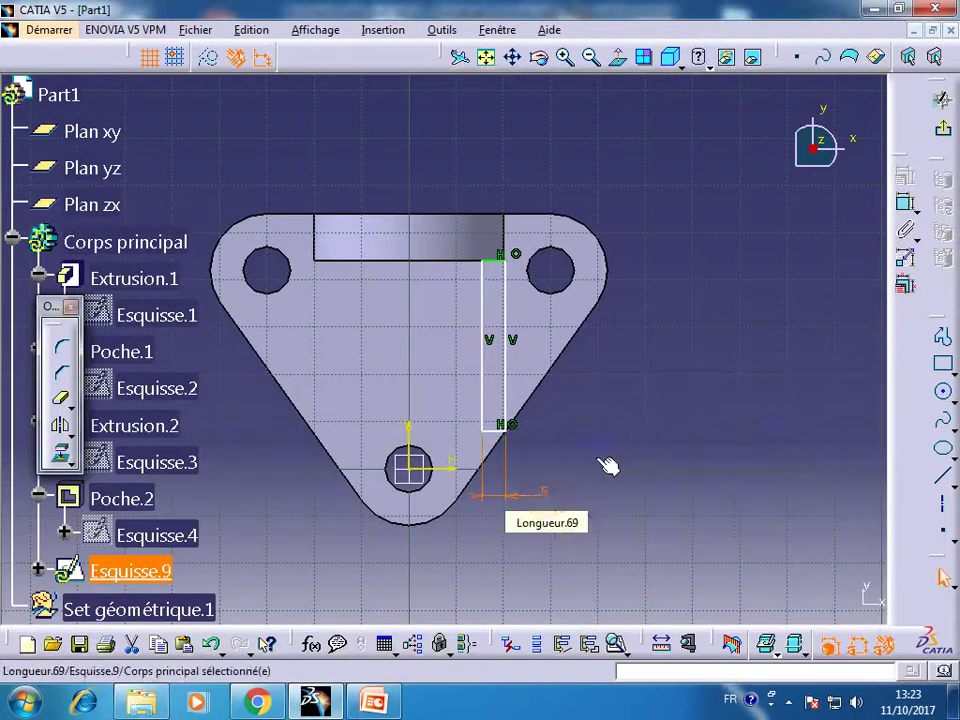
pyautogui.click(505, 382)
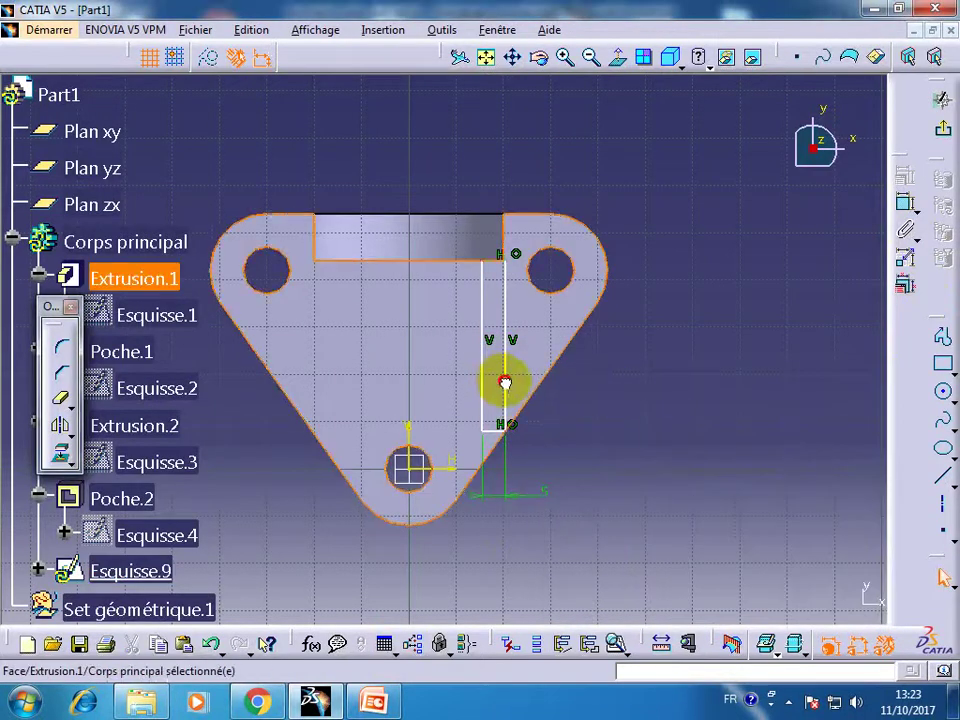
pyautogui.click(566, 426)
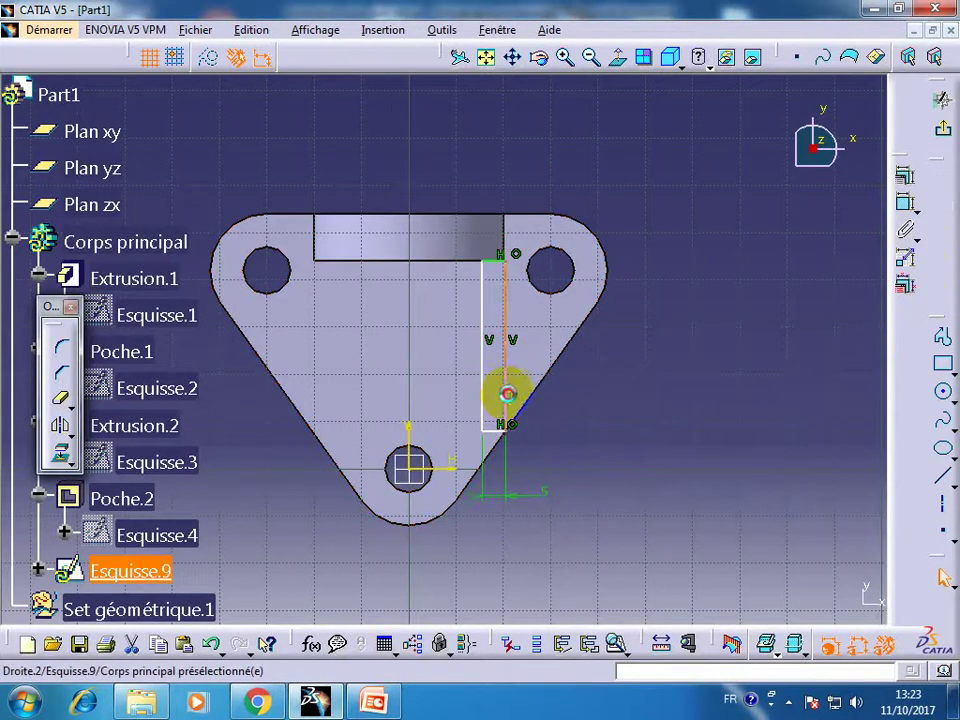
# Step: Make the rectangle's right side coincident with the upright's Extrusion.2 edge
pyautogui.moveTo(514, 395); pyautogui.dragTo(490, 400)
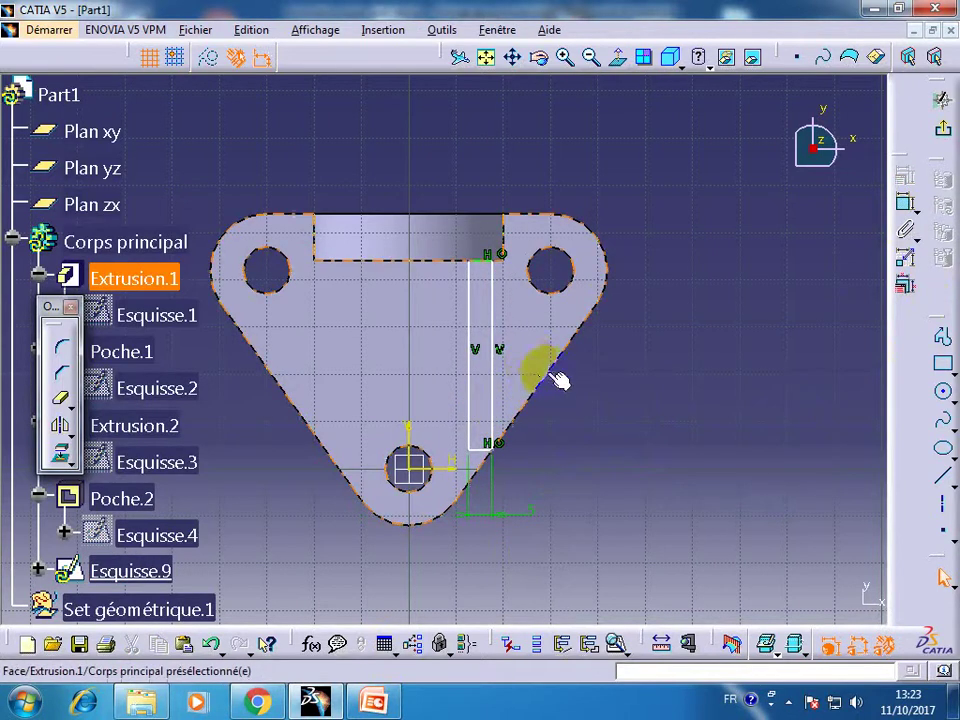
pyautogui.click(492, 305)
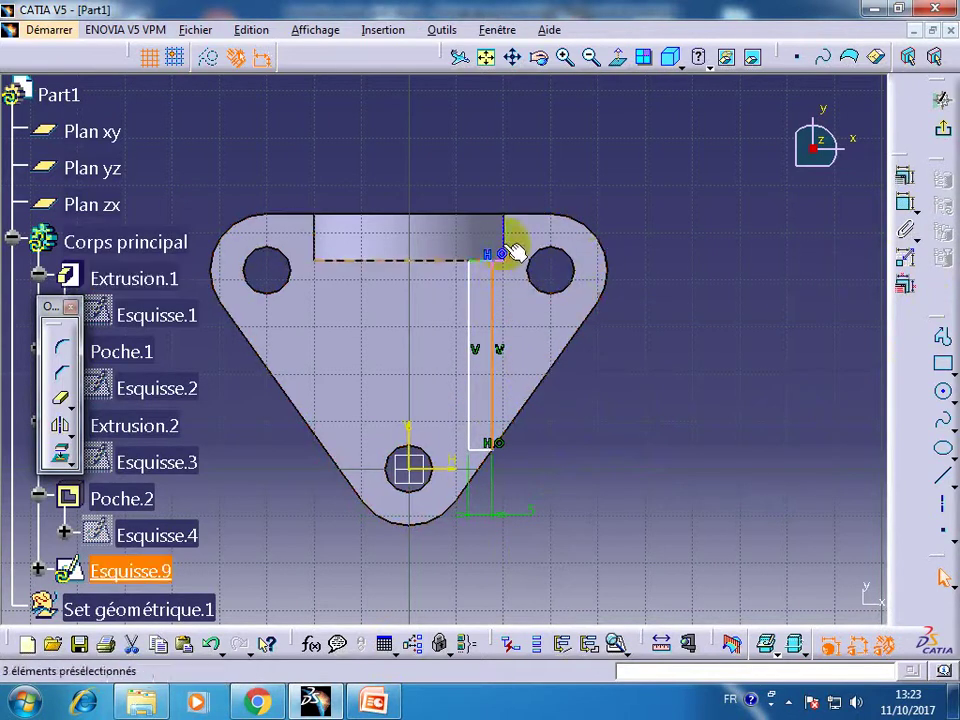
pyautogui.keyDown('ctrl'); pyautogui.click(497, 253); pyautogui.keyUp('ctrl')
pyautogui.click(906, 180)
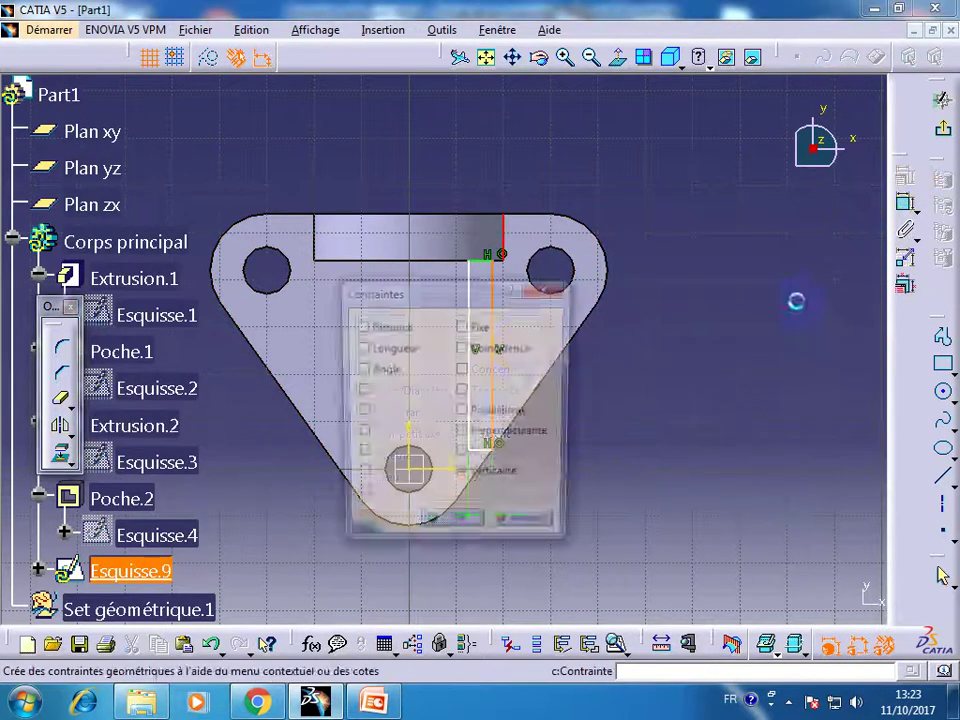
pyautogui.click(503, 349)
pyautogui.click(458, 528)
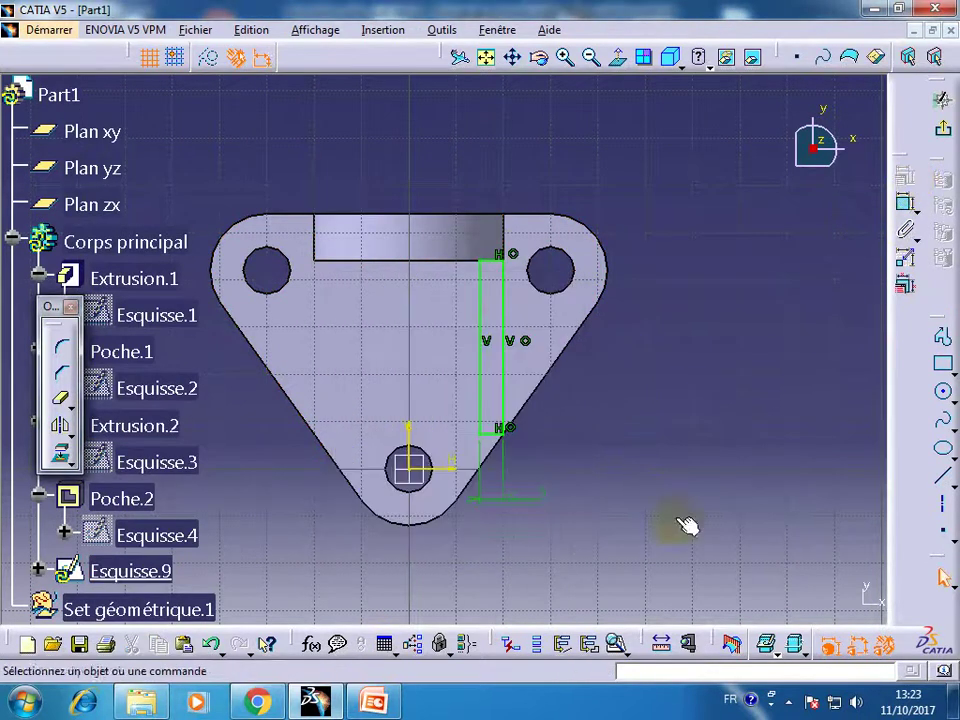
# Step: Pad Esquisse.9 by 22 mm to create the thin rib Extrusion.3
pyautogui.click(942, 128)
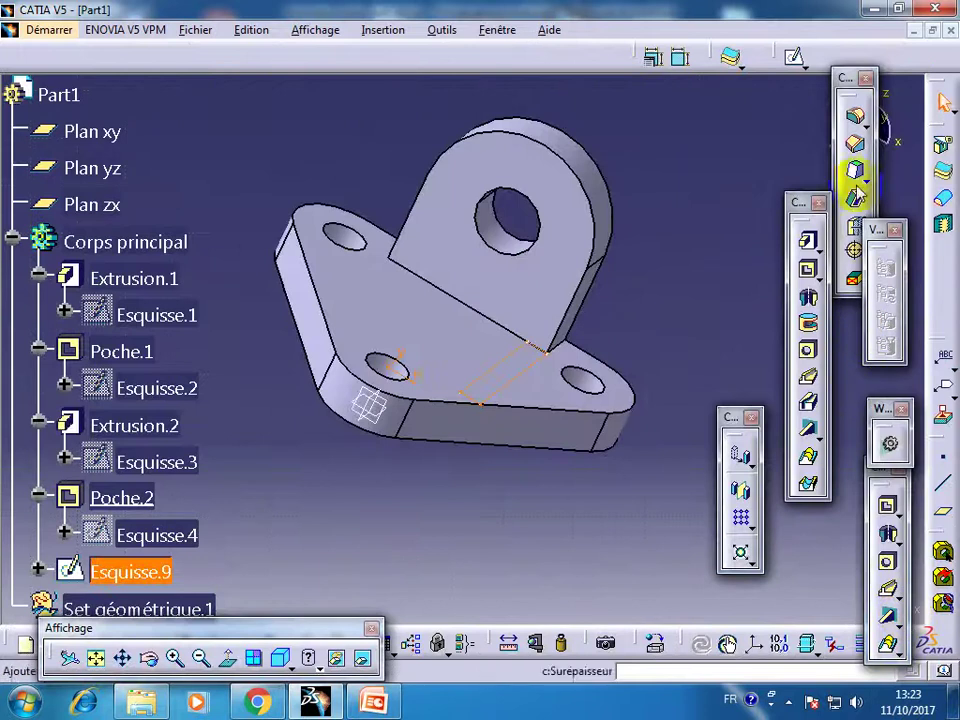
pyautogui.click(806, 243)
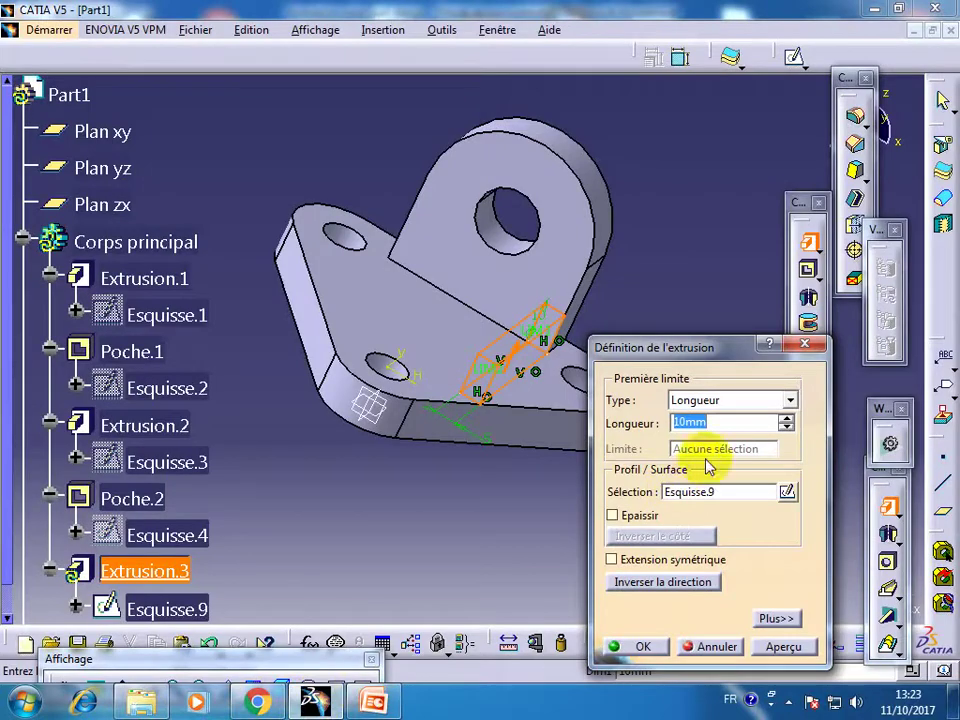
pyautogui.write('22')
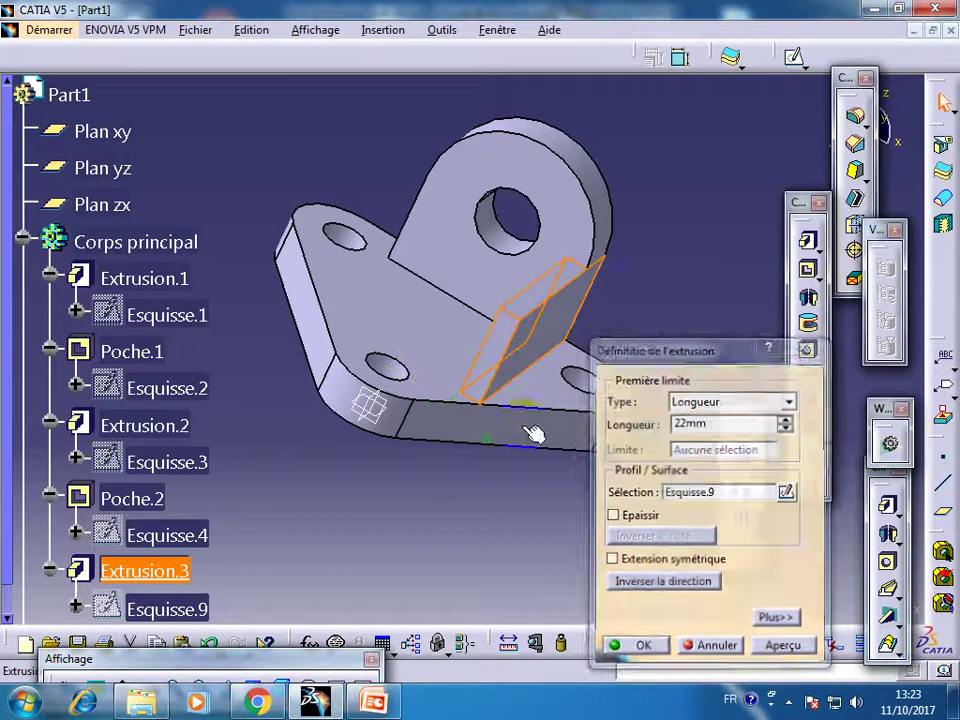
pyautogui.press('Return')
pyautogui.click(553, 318)
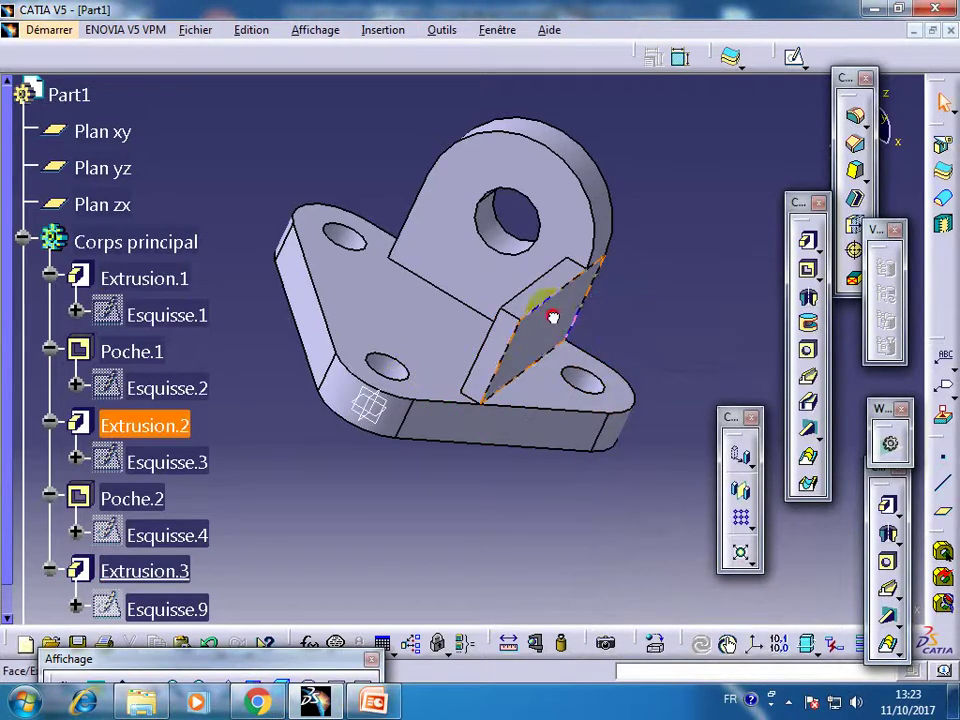
# Step: On the rib face, sketch a line profile from the rib's bottom corner up to the upright's corner and back
pyautogui.click(796, 57)
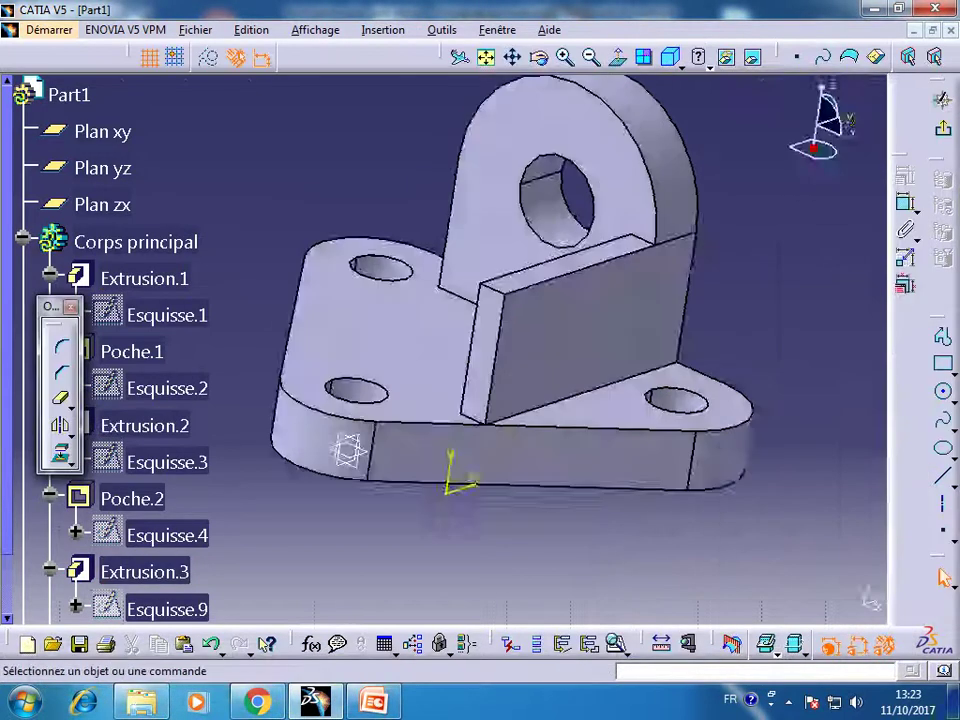
pyautogui.moveTo(531, 256); pyautogui.dragTo(343, 171, button='middle')
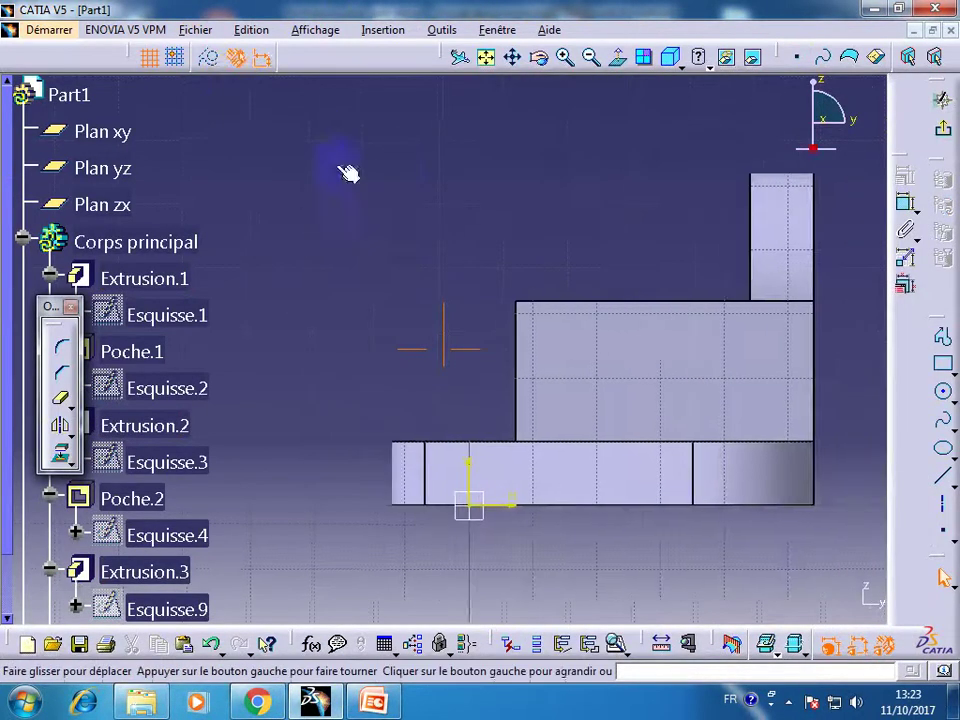
pyautogui.click(934, 343)
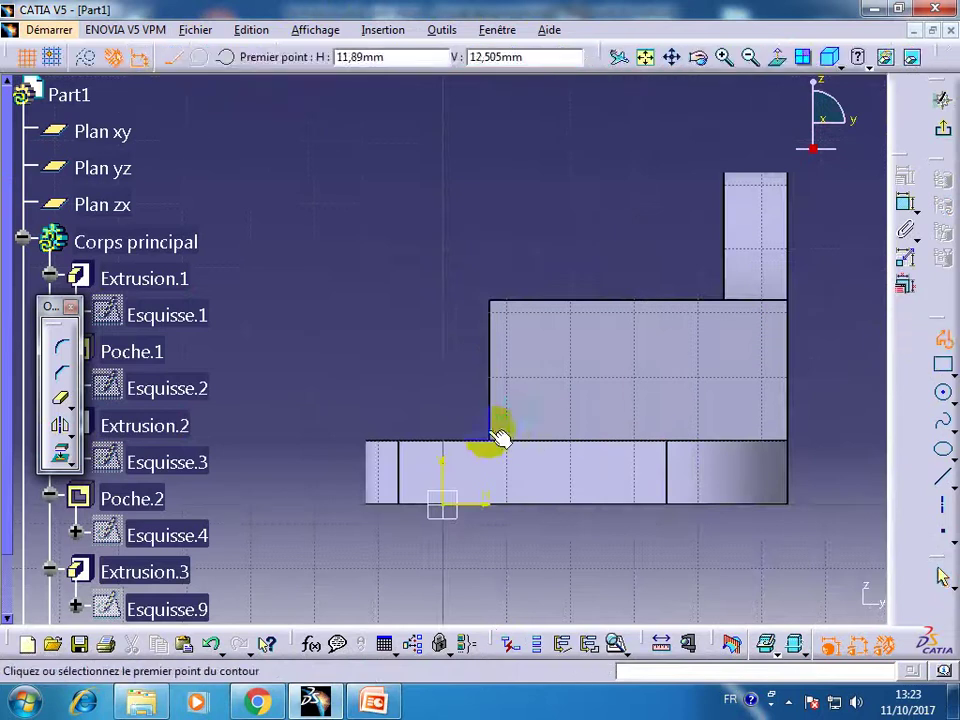
pyautogui.click(493, 441)
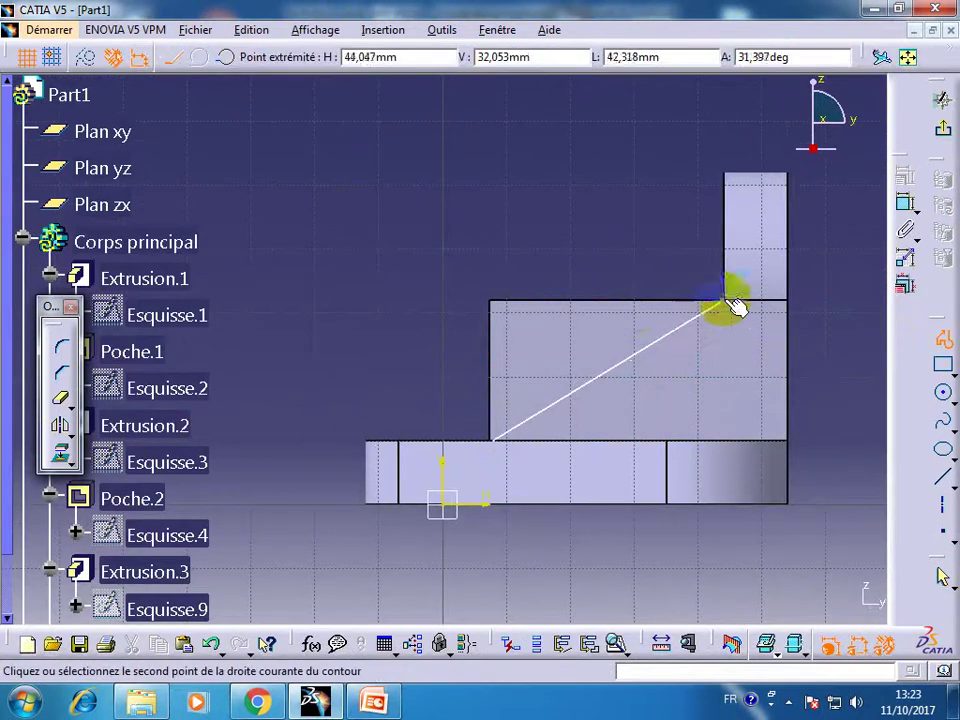
pyautogui.click(492, 301)
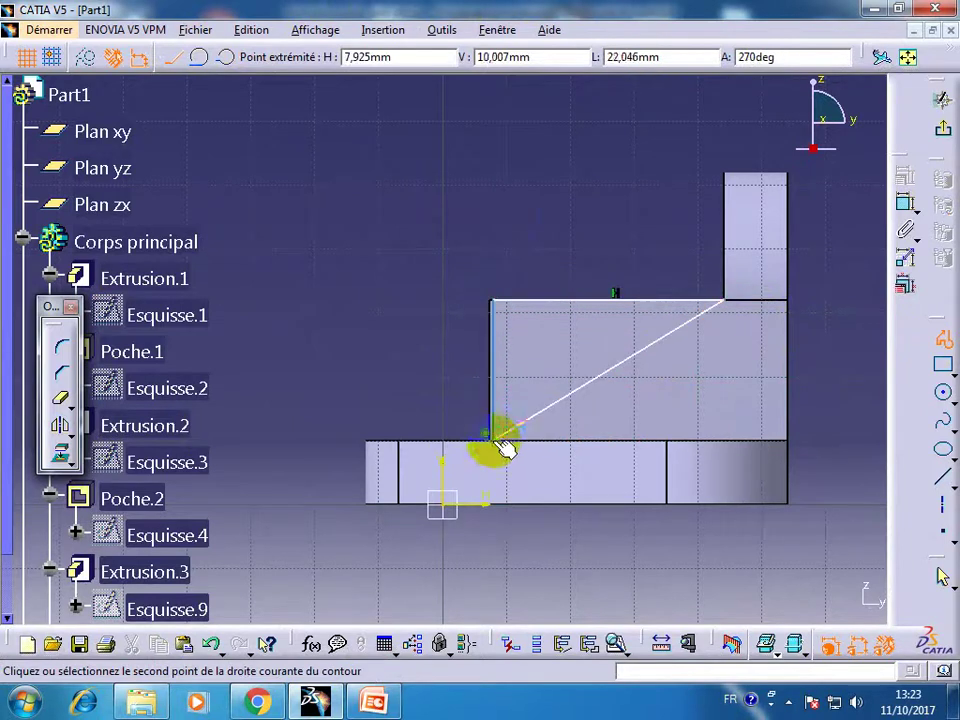
pyautogui.click(505, 441)
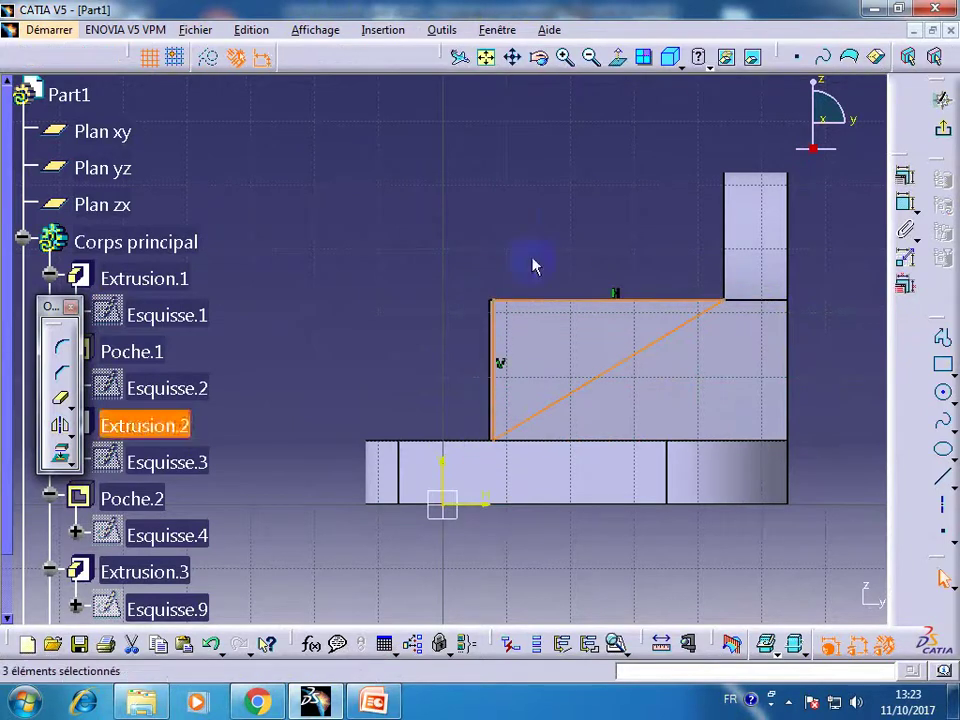
# Step: Make the sketch's top line coincident with the upright's edge
pyautogui.click(905, 178)
pyautogui.click(528, 348)
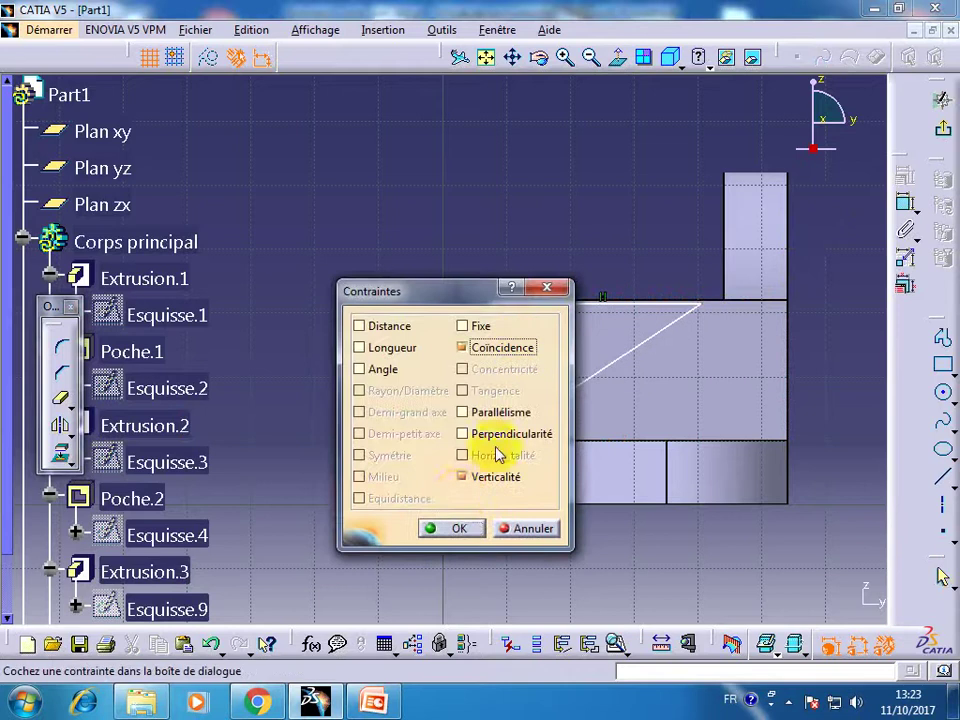
pyautogui.click(466, 531)
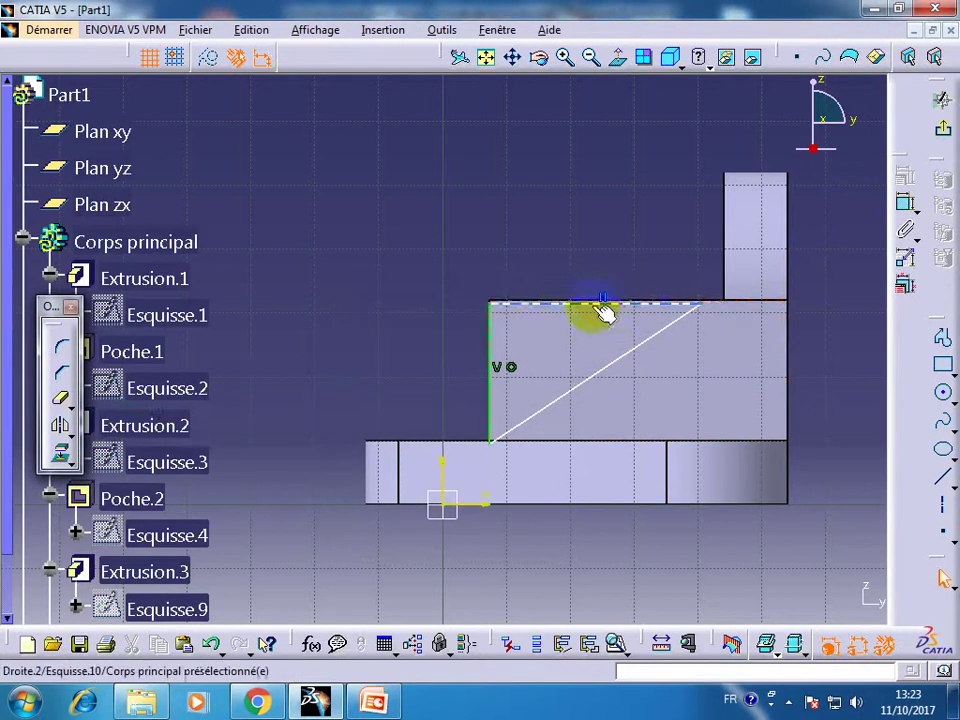
pyautogui.click(612, 304)
pyautogui.keyDown('ctrl'); pyautogui.click(722, 307); pyautogui.keyUp('ctrl')
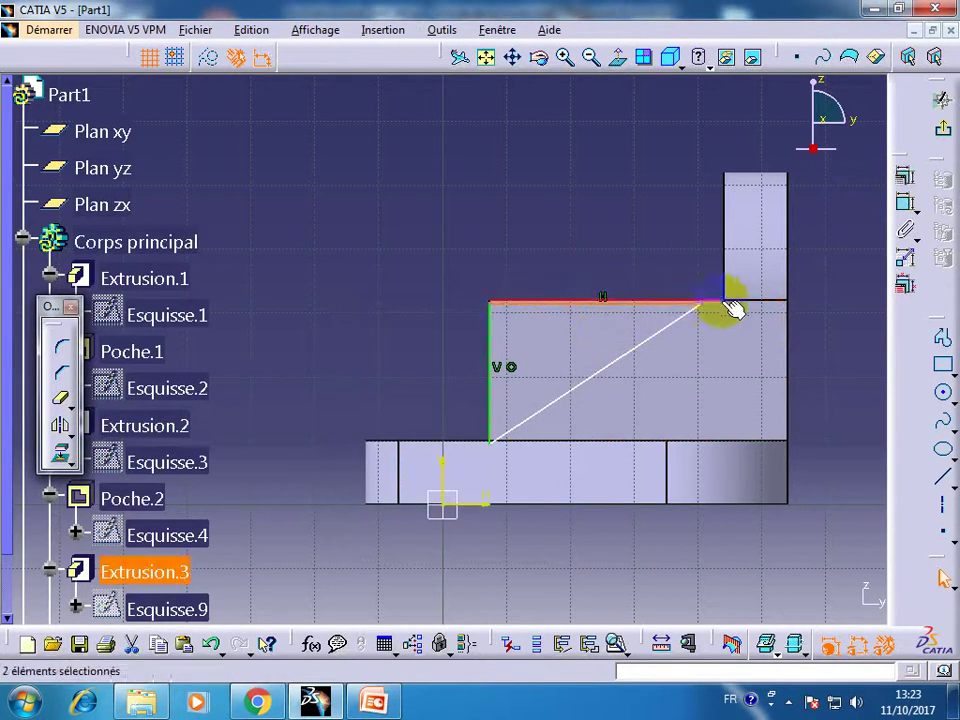
pyautogui.click(903, 181)
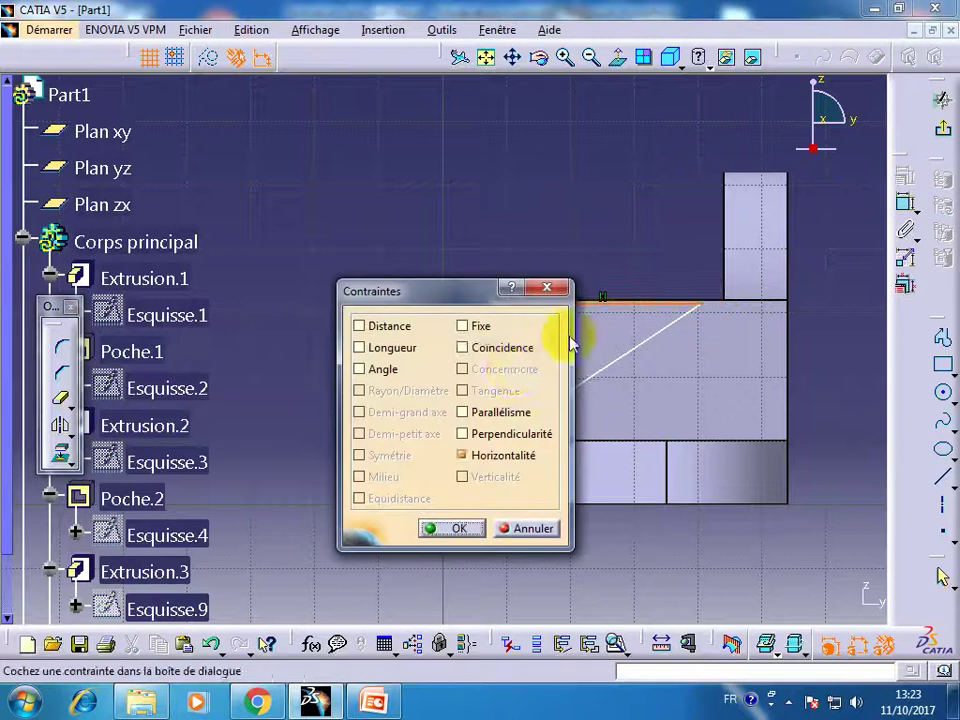
pyautogui.click(515, 350)
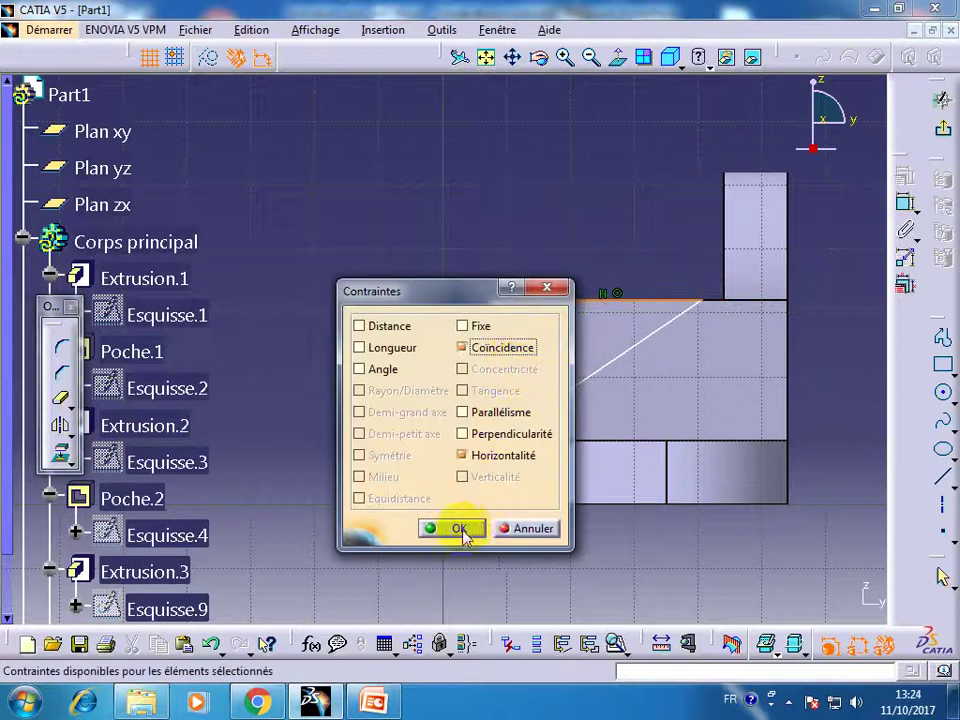
pyautogui.click(458, 529)
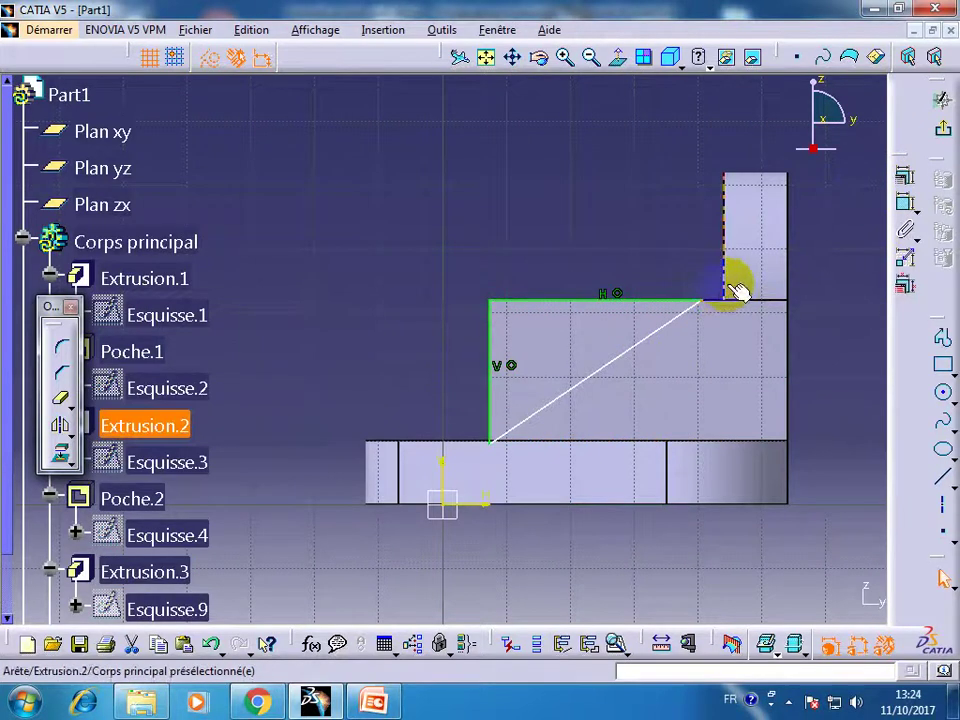
# Step: Pin the top corner to the upright and the diagonal's end to the base plate's edge, then exit the sketch
pyautogui.click(919, 179)
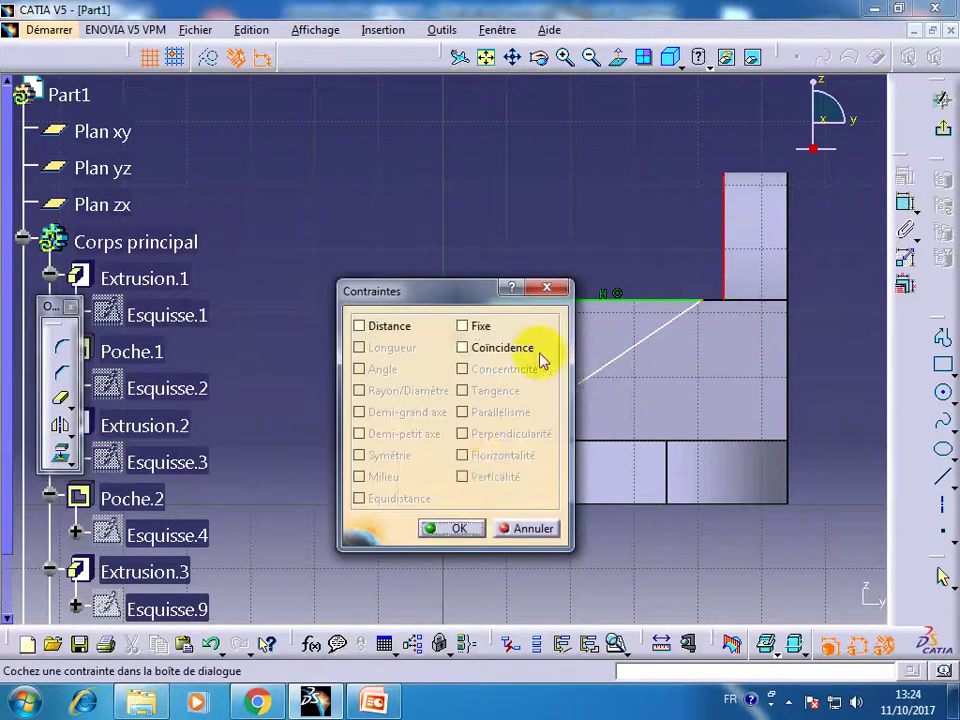
pyautogui.click(462, 528)
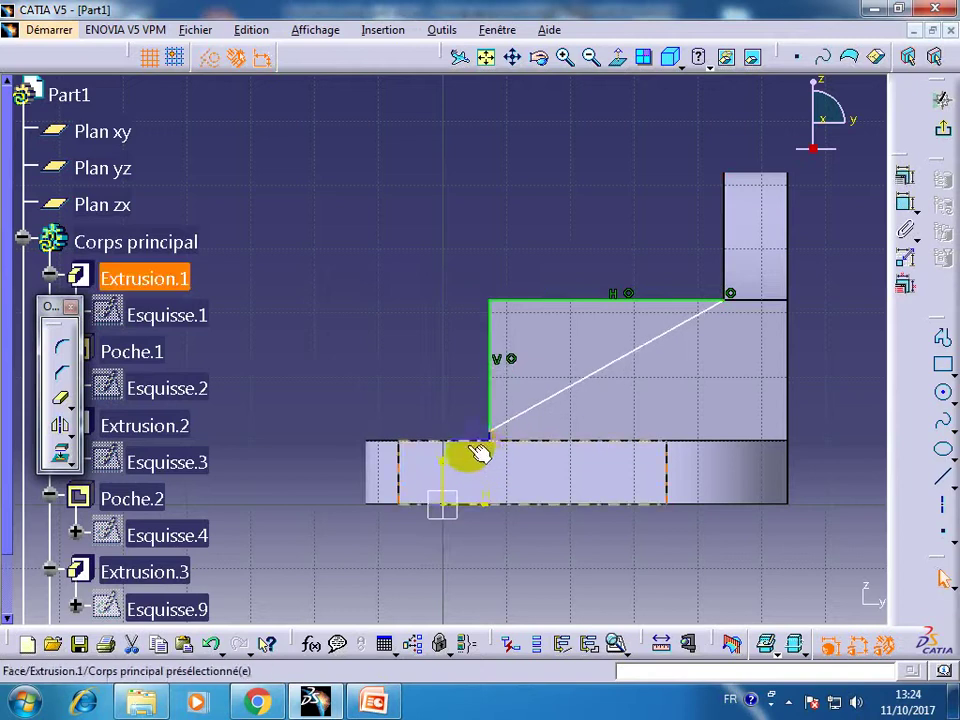
pyautogui.click(470, 443)
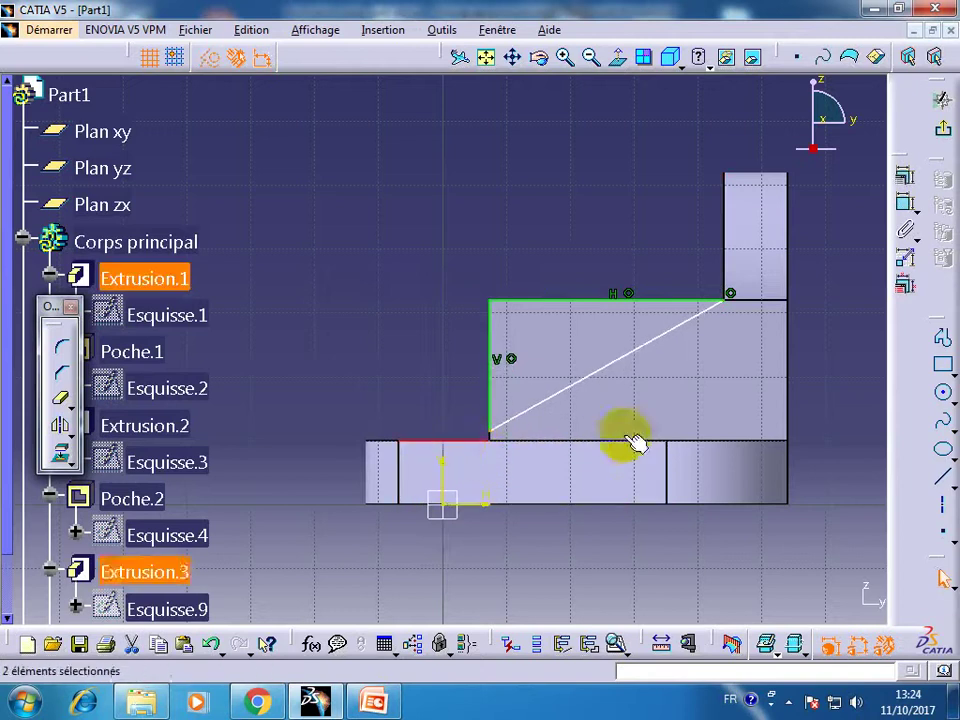
pyautogui.click(907, 178)
pyautogui.click(461, 347)
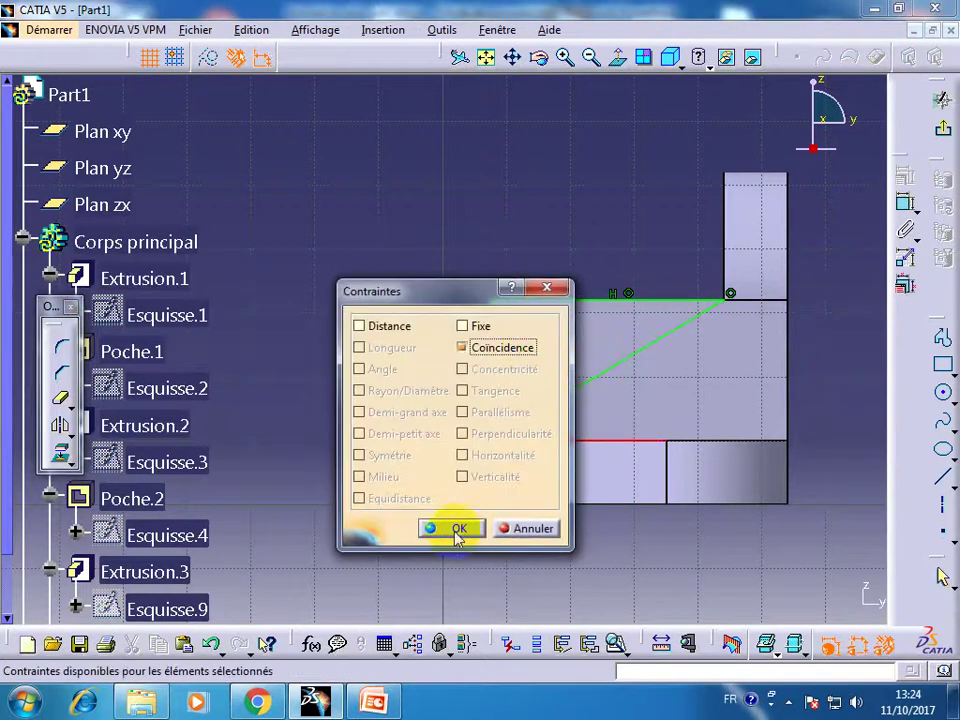
pyautogui.click(457, 530)
pyautogui.click(940, 128)
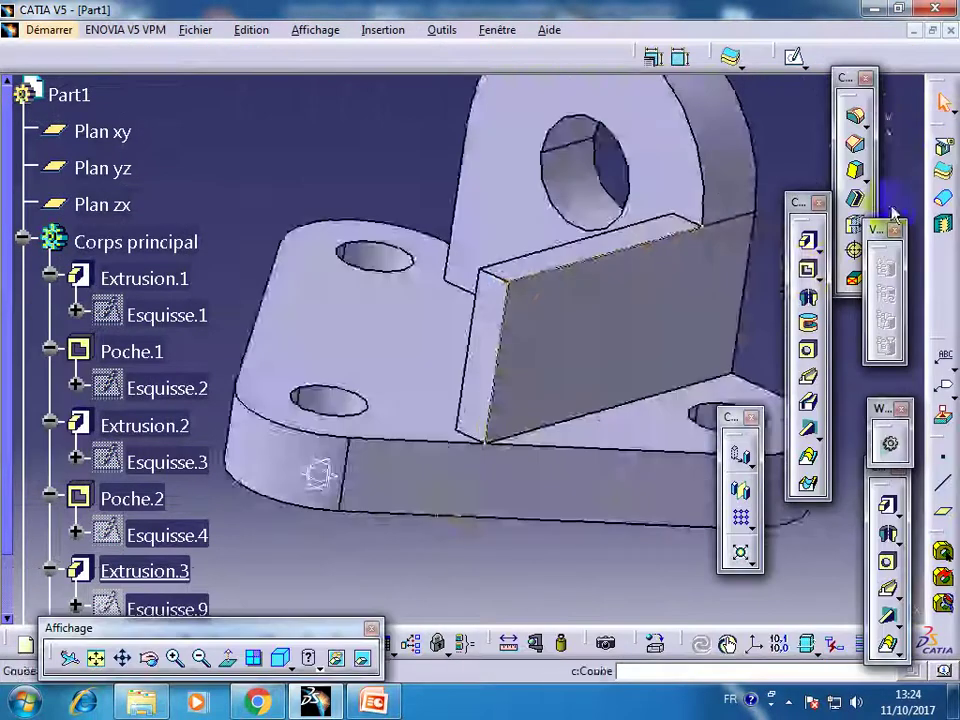
# Step: Cut a 22 mm pocket (Poche.3) from Esquisse.10, shaping the rib into a sloping gusset
pyautogui.click(808, 270)
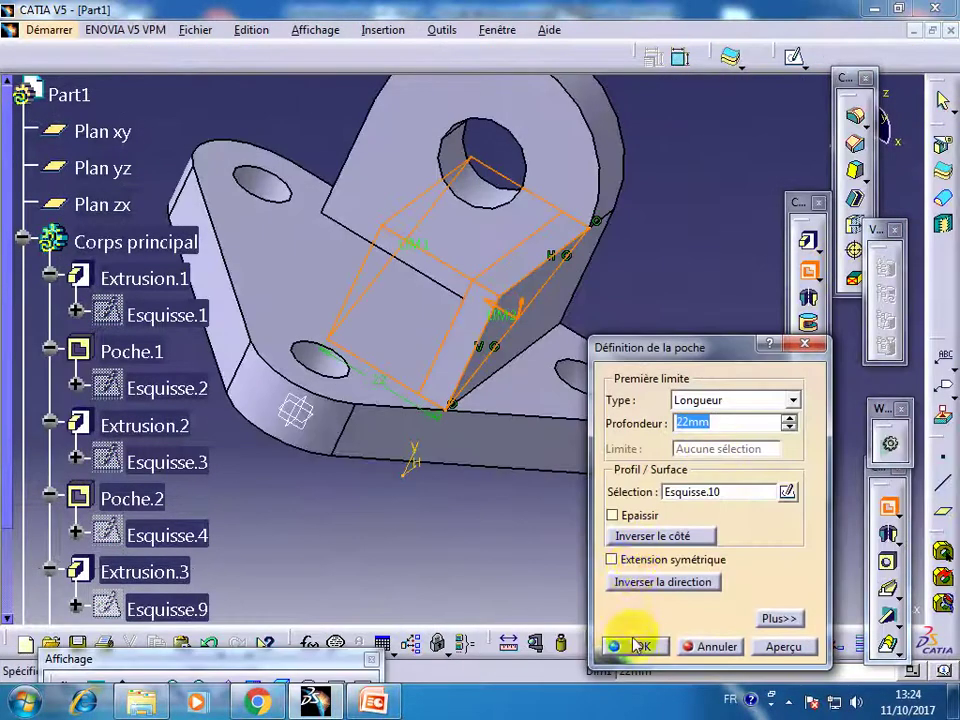
pyautogui.click(636, 645)
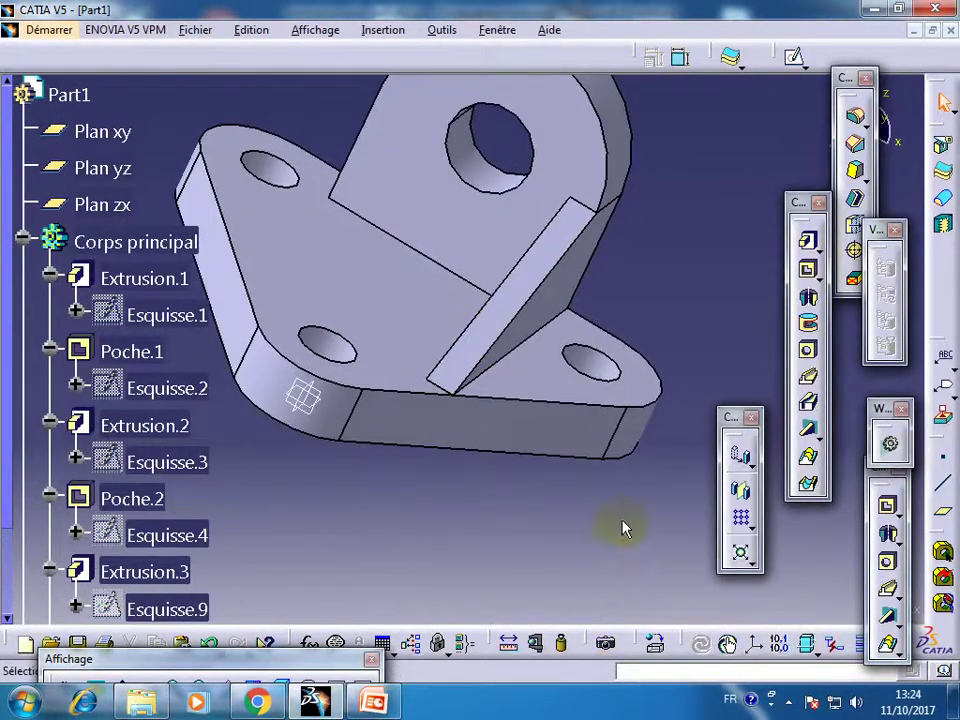
pyautogui.moveTo(248, 670)
pyautogui.mouseDown()
pyautogui.moveTo(375, 589)
pyautogui.moveTo(345, 602)
pyautogui.mouseUp()
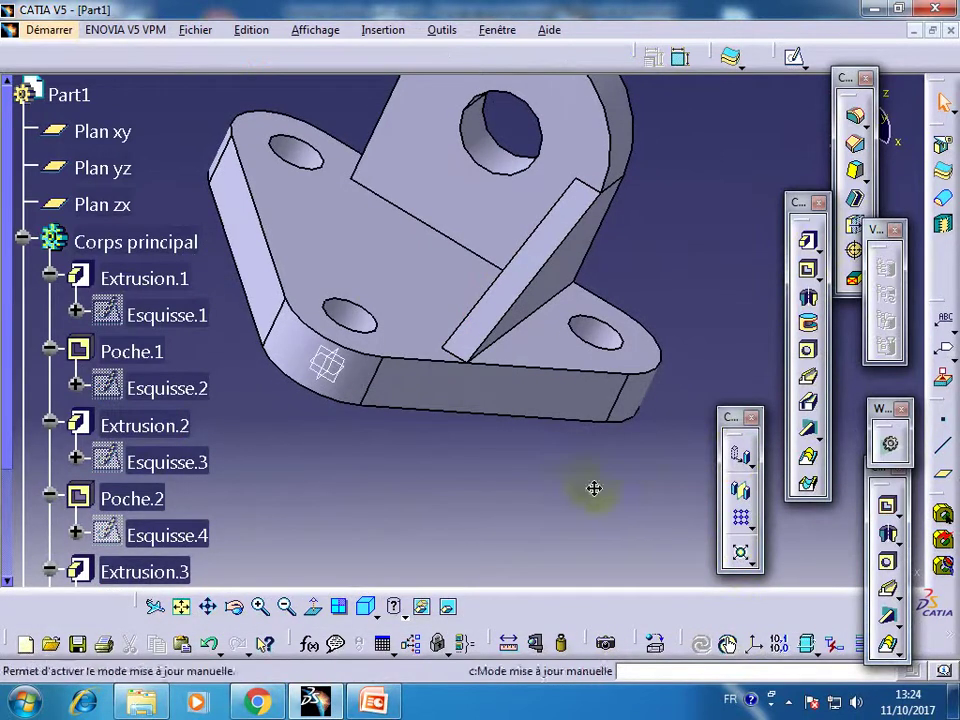
pyautogui.scroll(-5, 8, 320)
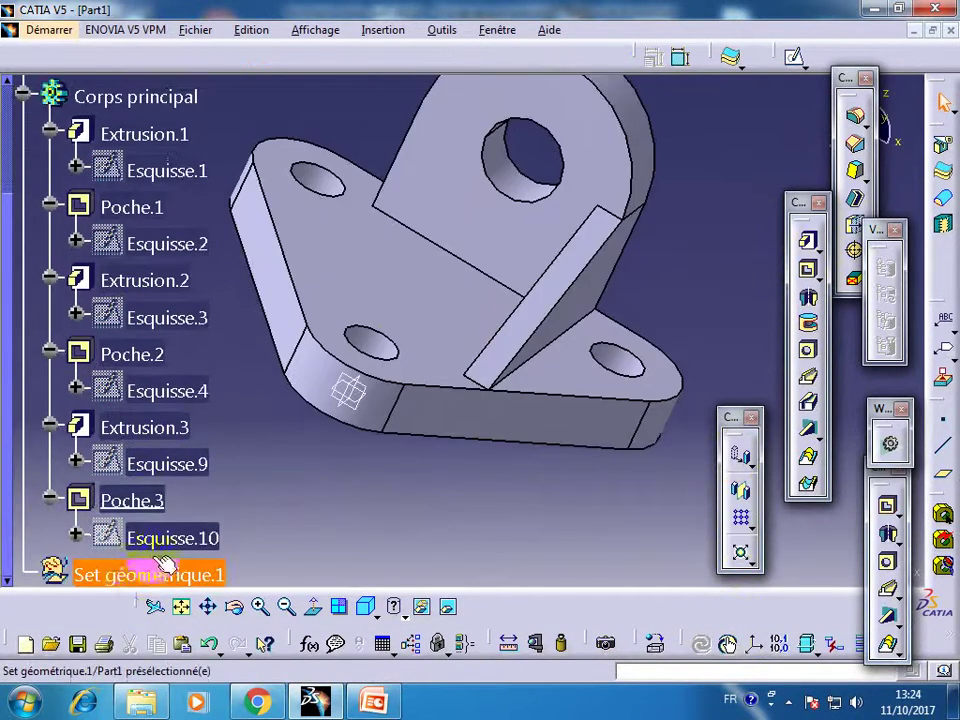
# Step: Mirror Poche.3 and Extrusion.3 across Plan yz to create Symétrie.1
pyautogui.click(131, 500)
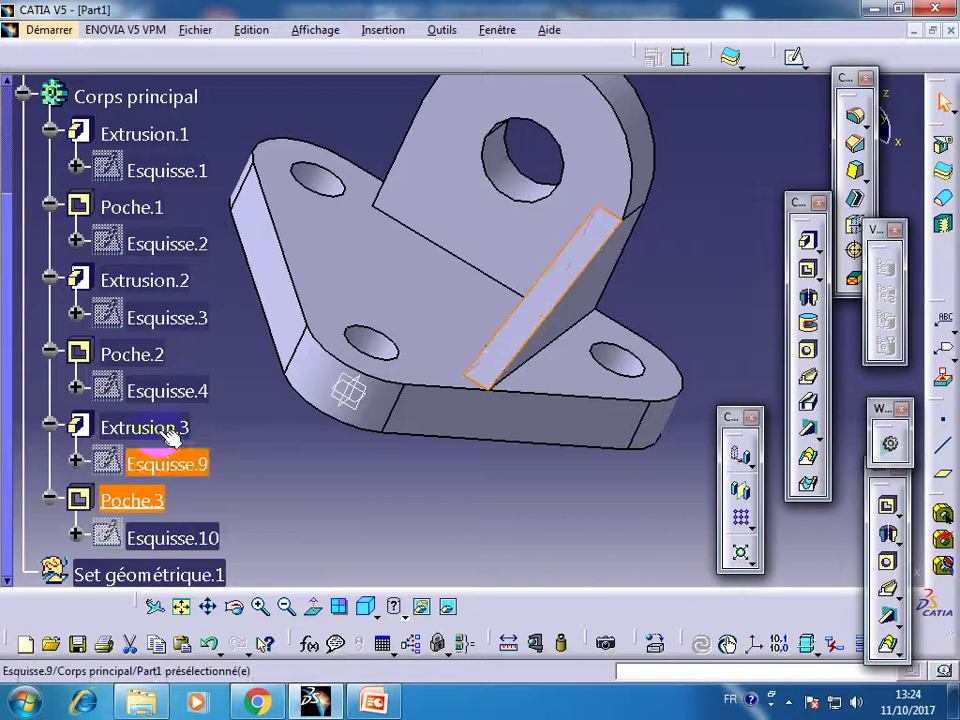
pyautogui.keyDown('ctrl'); pyautogui.click(148, 427); pyautogui.keyUp('ctrl')
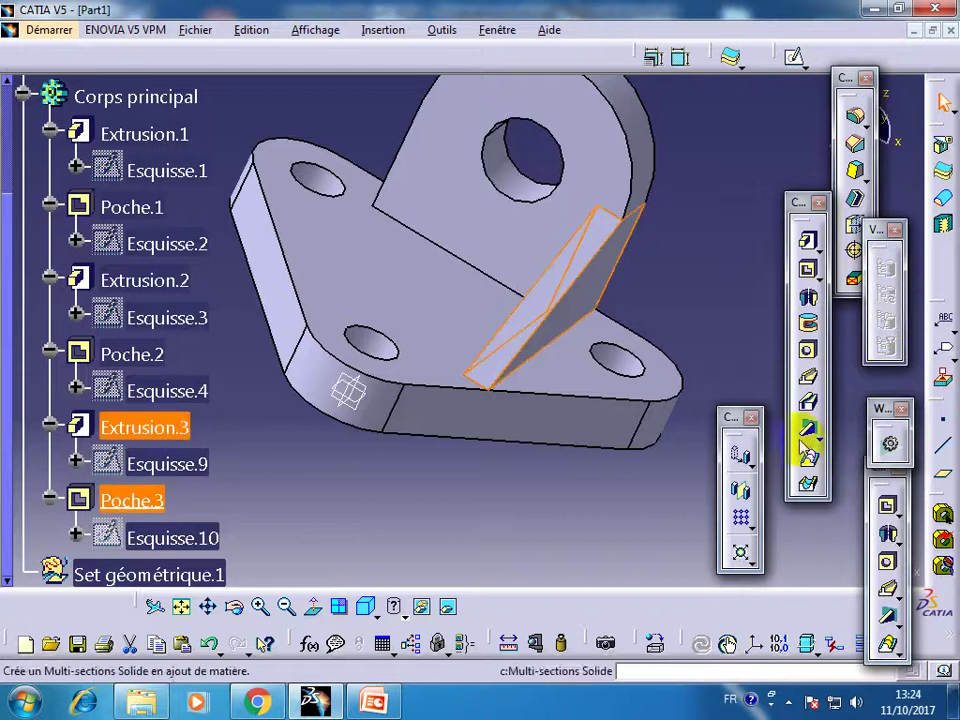
pyautogui.click(741, 495)
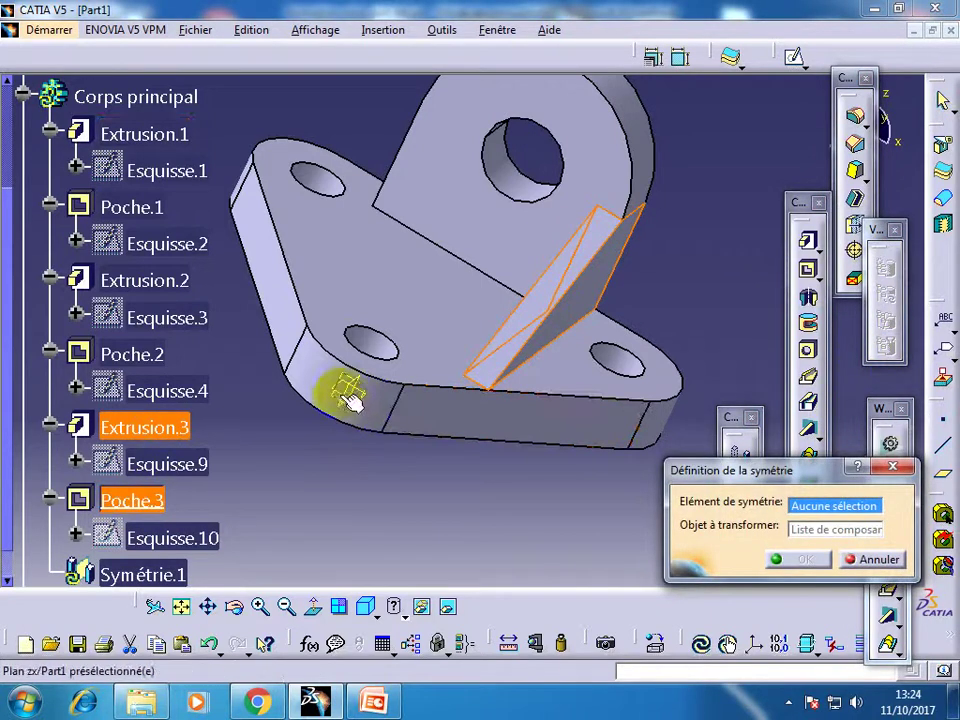
pyautogui.click(354, 398)
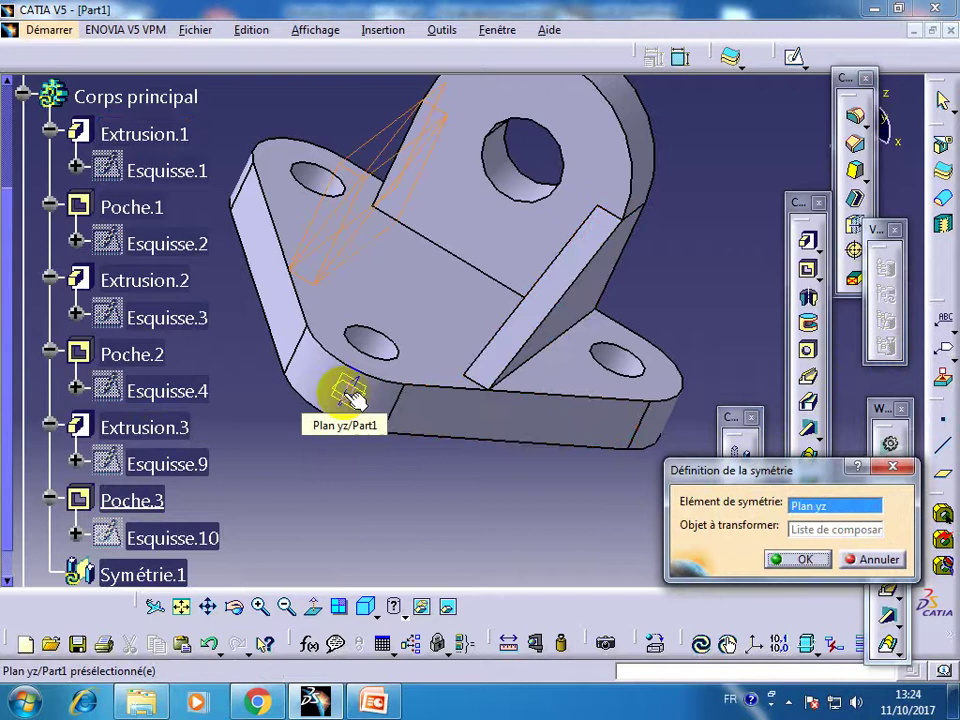
pyautogui.click(804, 559)
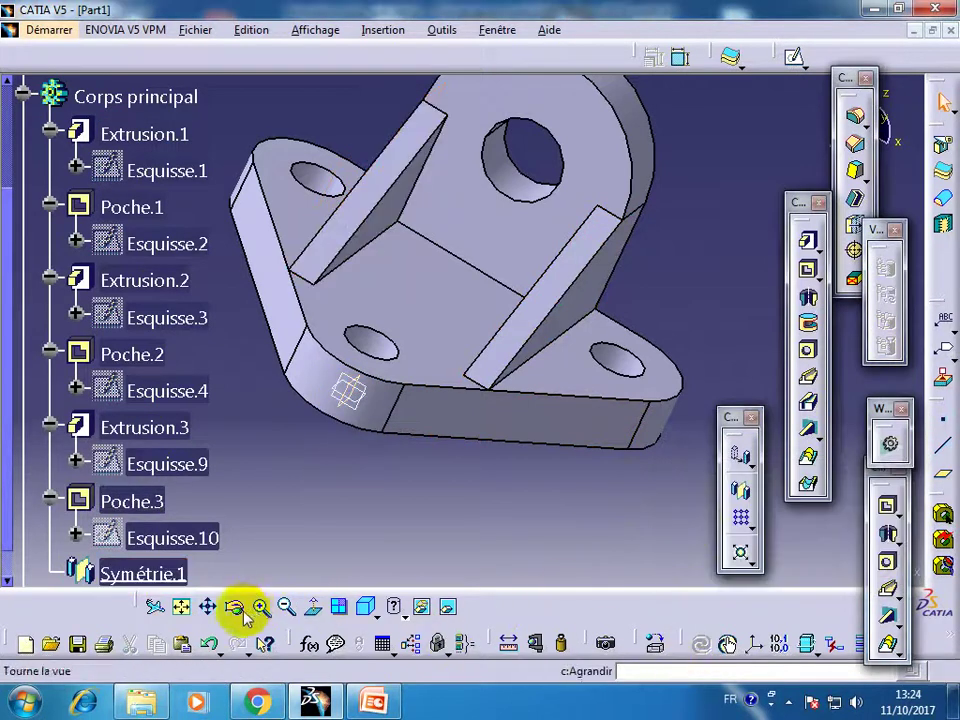
# Step: Rotate the view to see both ribs and compare with the exercise drawing slide
pyautogui.click(234, 606)
pyautogui.moveTo(536, 386)
pyautogui.mouseDown()
pyautogui.moveTo(505, 345)
pyautogui.moveTo(446, 456)
pyautogui.moveTo(407, 671)
pyautogui.mouseUp()
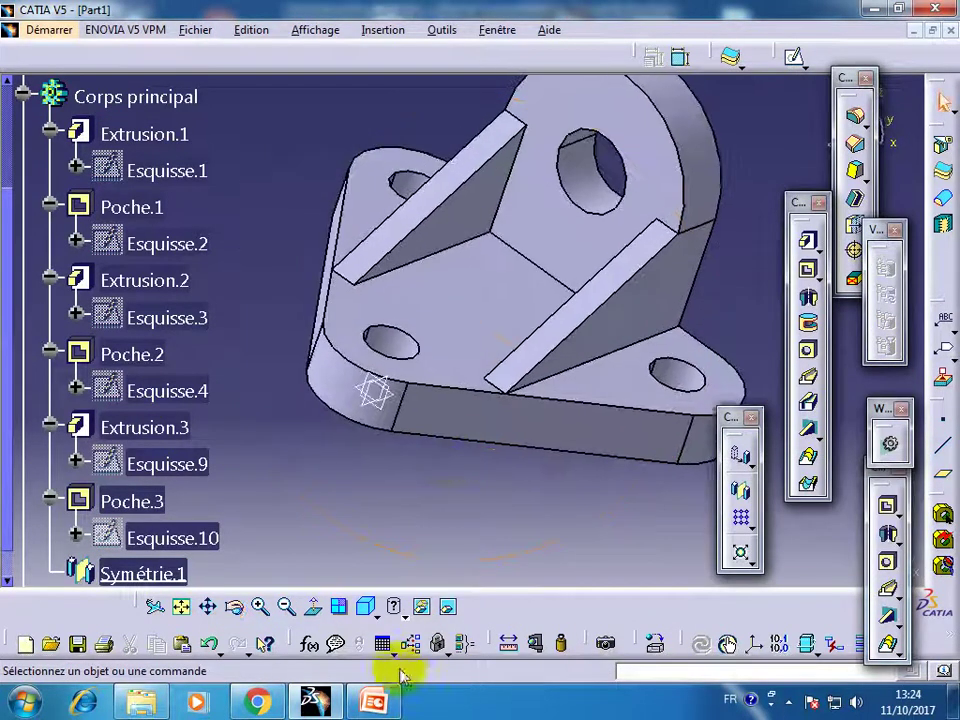
pyautogui.hotkey('alt', 'Tab')
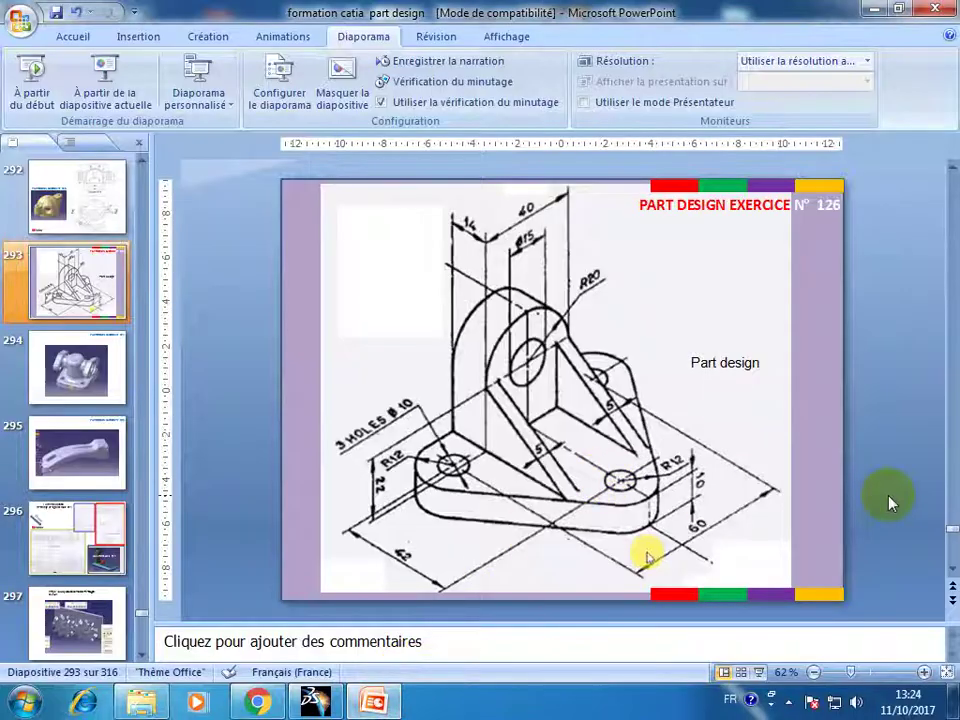
pyautogui.click(315, 700)
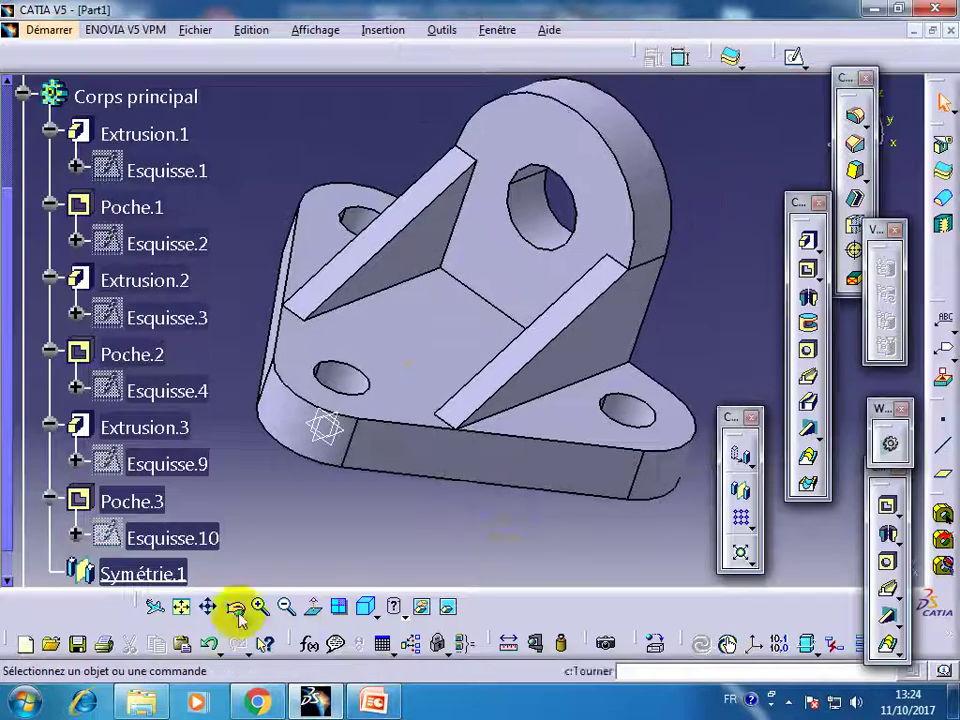
# Step: Orbit the finished bracket from several angles, including from above, to inspect both gussets
pyautogui.click(234, 606)
pyautogui.moveTo(439, 377)
pyautogui.mouseDown()
pyautogui.moveTo(486, 167)
pyautogui.moveTo(424, 467)
pyautogui.moveTo(231, 426)
pyautogui.moveTo(422, 390)
pyautogui.moveTo(288, 385)
pyautogui.moveTo(289, 371)
pyautogui.moveTo(300, 542)
pyautogui.mouseUp()
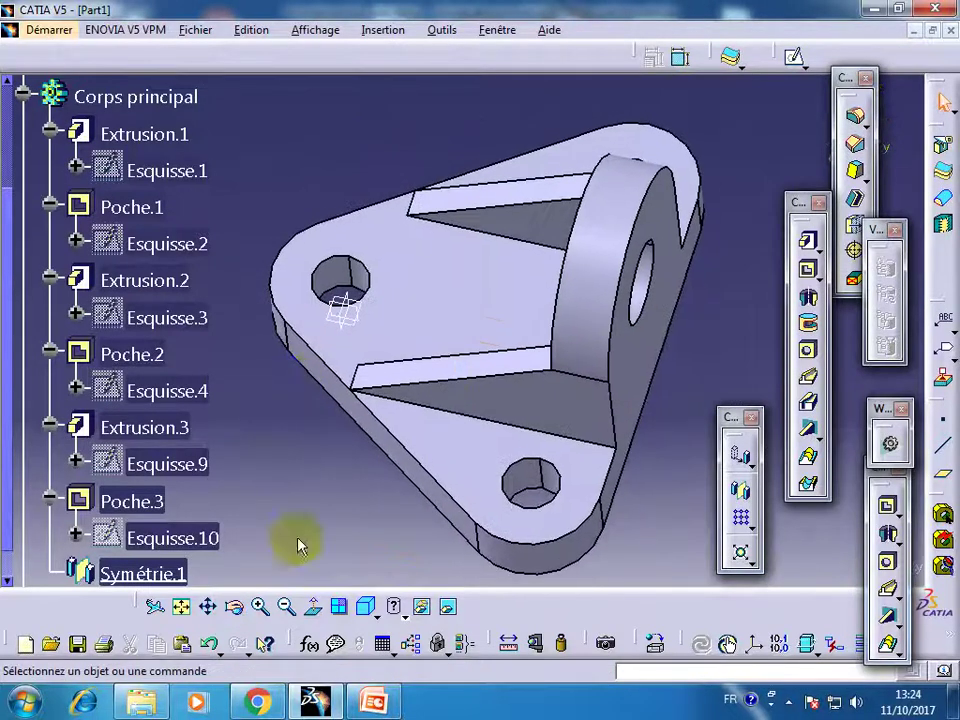
pyautogui.click(565, 482)
pyautogui.click(234, 606)
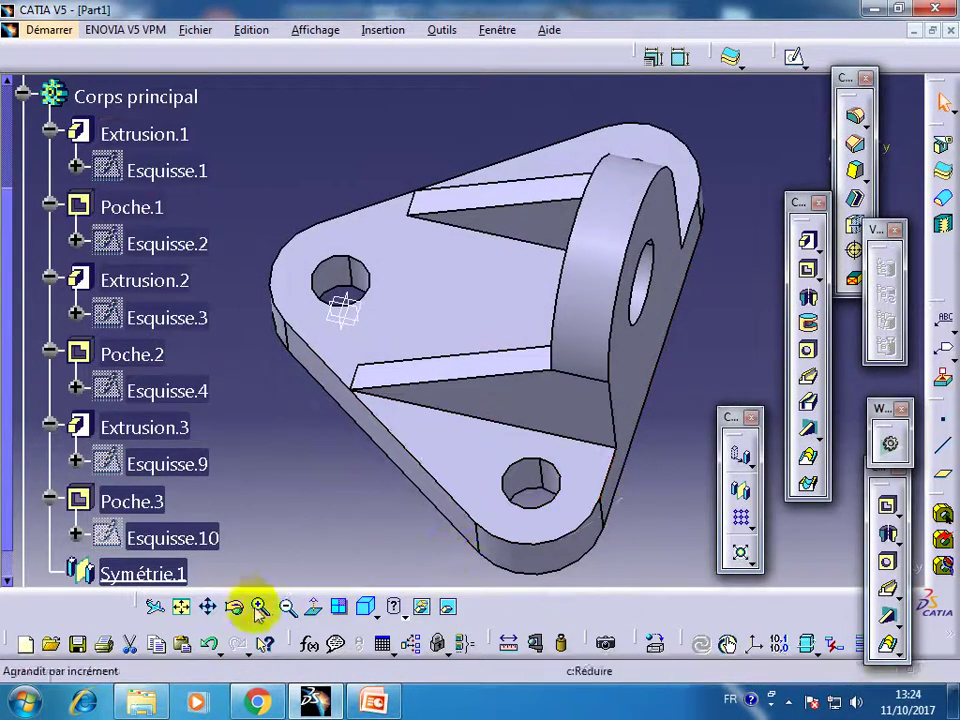
pyautogui.moveTo(360, 491)
pyautogui.mouseDown()
pyautogui.moveTo(575, 430)
pyautogui.moveTo(574, 454)
pyautogui.moveTo(636, 418)
pyautogui.moveTo(450, 500)
pyautogui.mouseUp()
pyautogui.click(234, 611)
pyautogui.moveTo(392, 506)
pyautogui.mouseDown()
pyautogui.moveTo(471, 506)
pyautogui.moveTo(460, 519)
pyautogui.mouseUp()
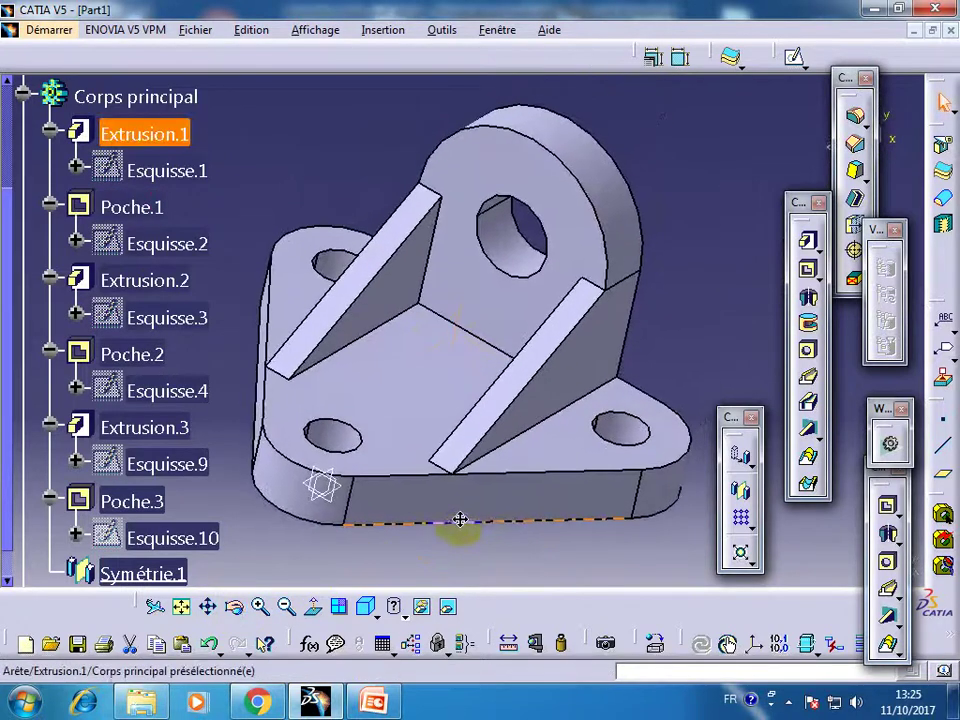